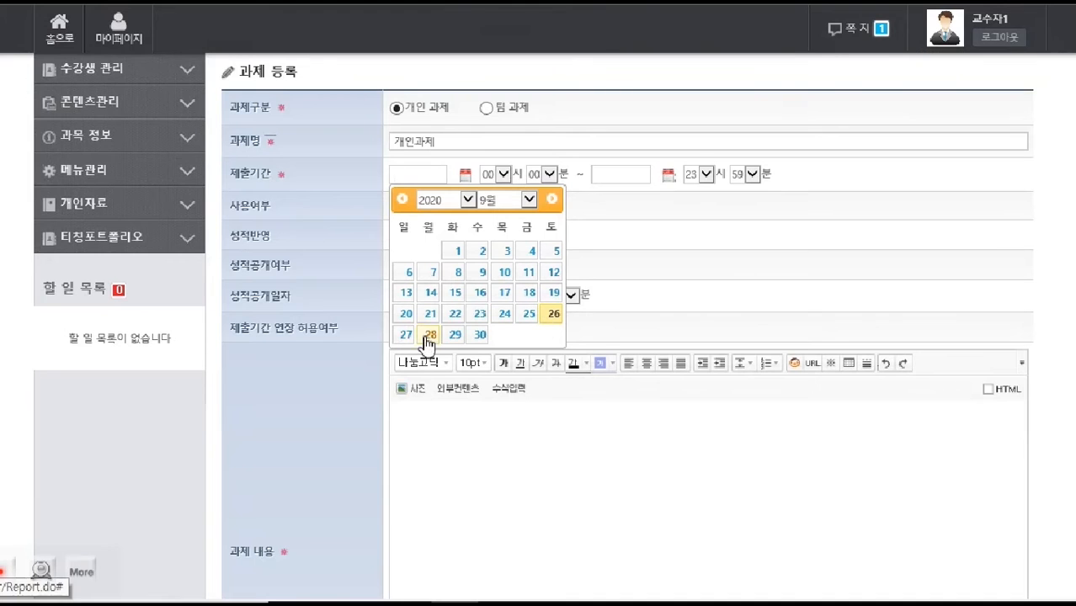
Set the assignment's submission period (제출기간) from 20200926 to 20200930
{"action": "left_click", "coordinate": [552, 316]}
{"action": "left_click", "coordinate": [608, 174]}
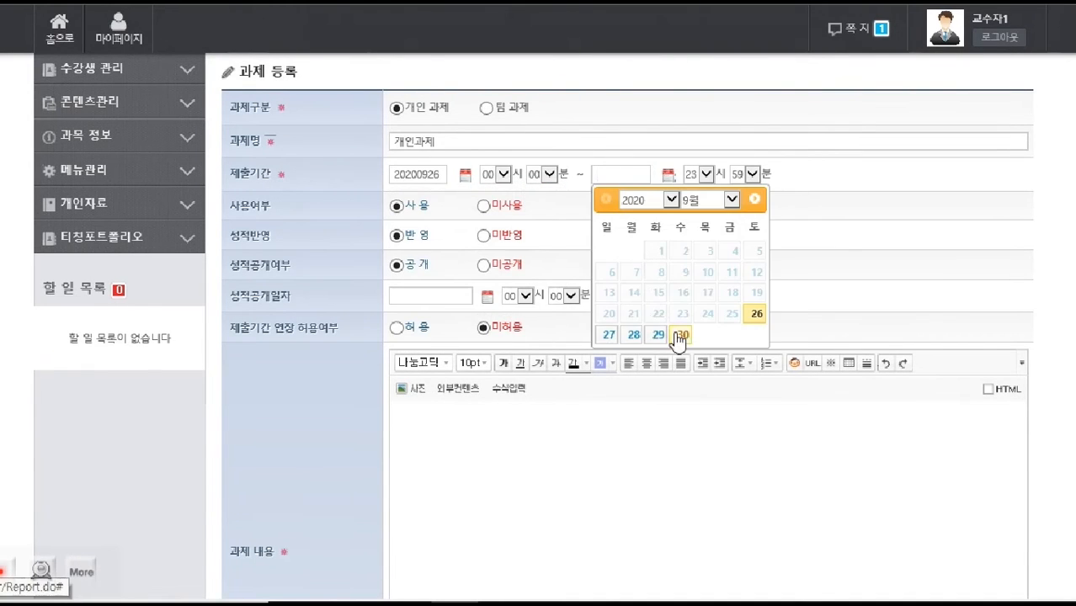
{"action": "left_click", "coordinate": [682, 335]}
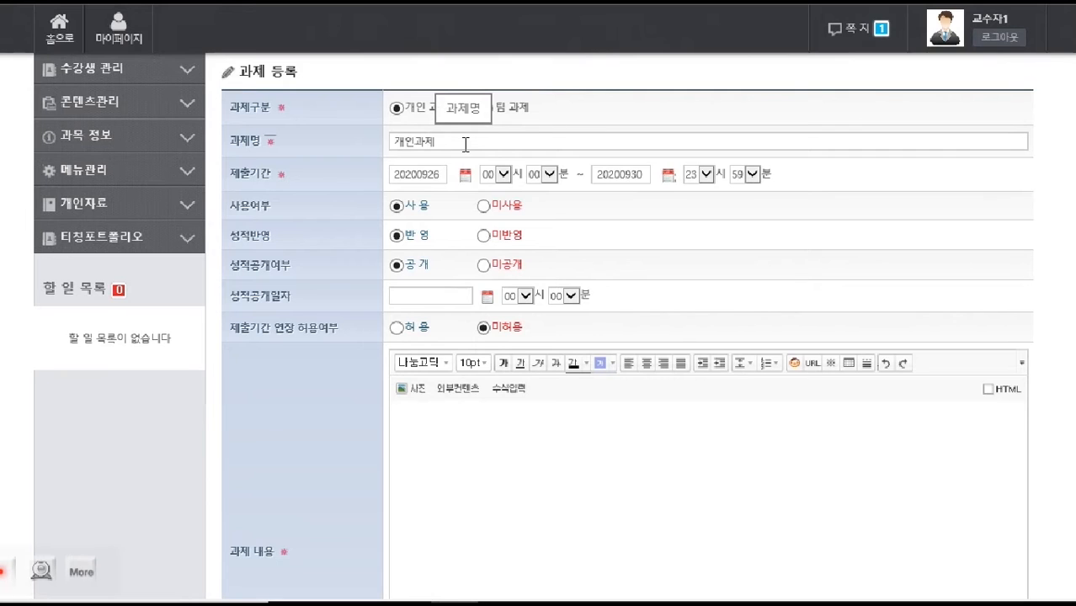
Try the assignment's usage setting (사용여부) as 미사용, and restore it to 사용
{"action": "left_click", "coordinate": [488, 205]}
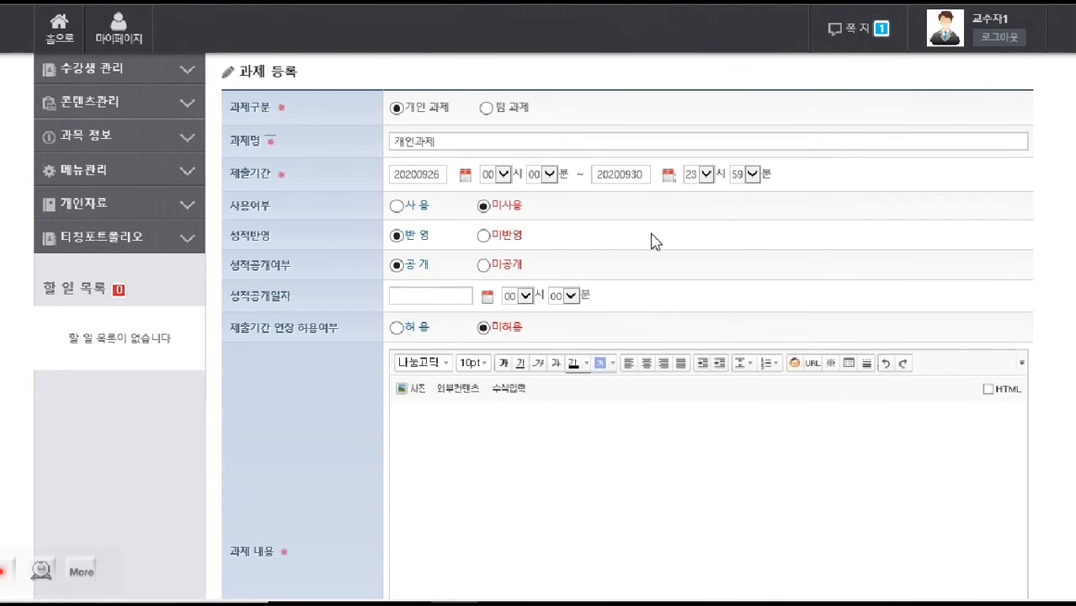
{"action": "left_click", "coordinate": [397, 207]}
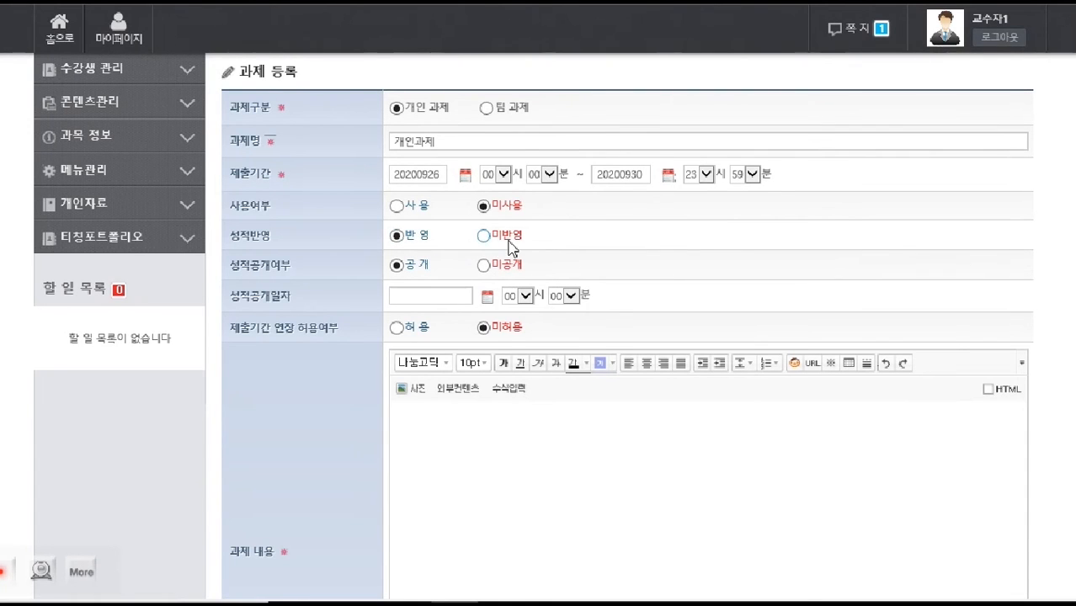
{"action": "left_click", "coordinate": [395, 205]}
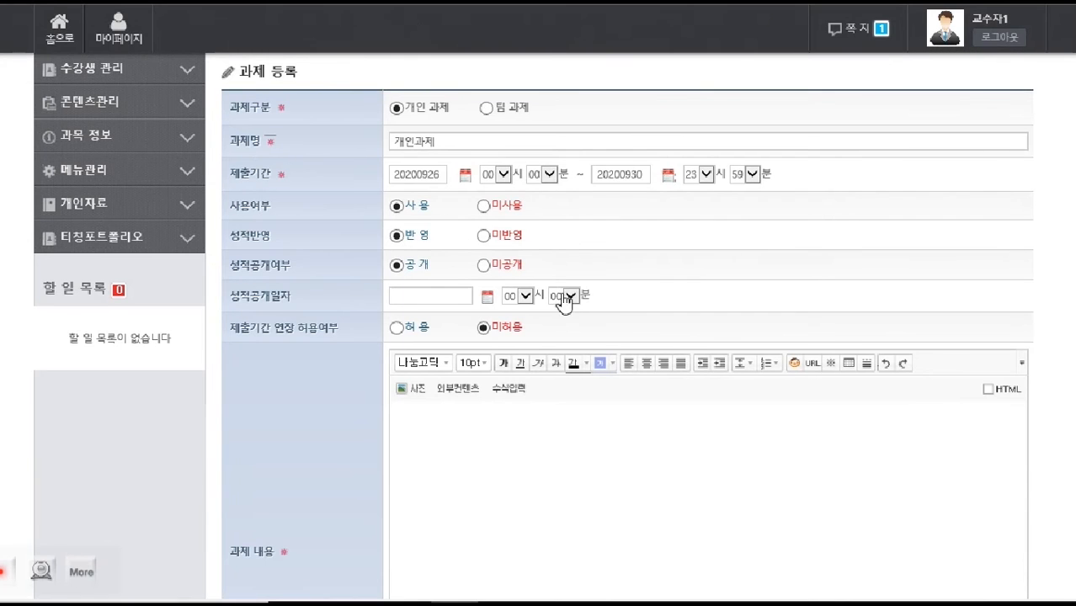
Set the assignment's grade release date (성적공개일자) to October 2, 2020
{"action": "left_click", "coordinate": [442, 291]}
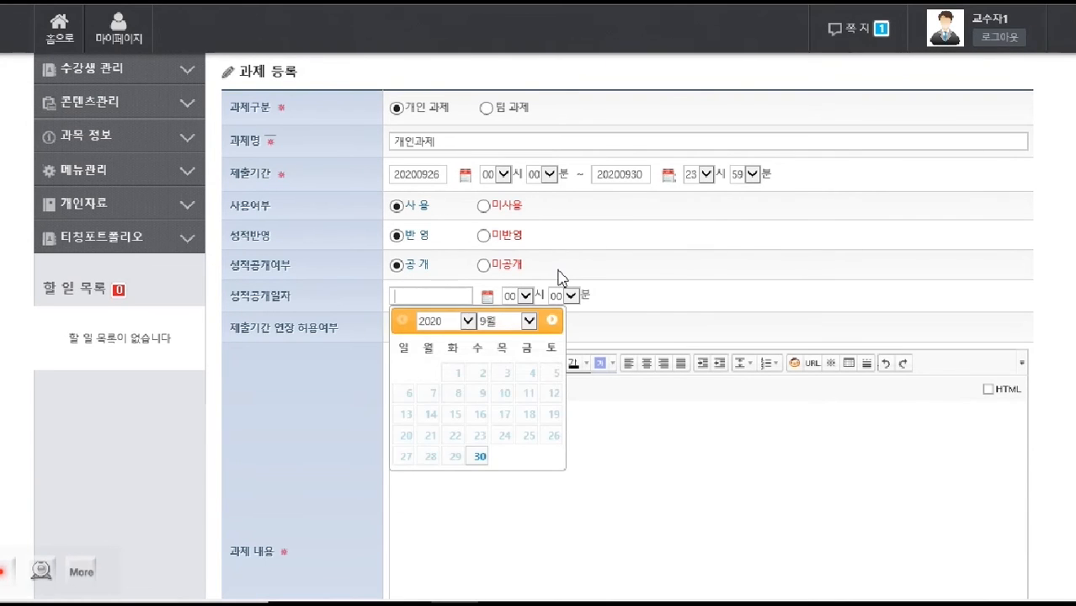
{"action": "left_click", "coordinate": [634, 303]}
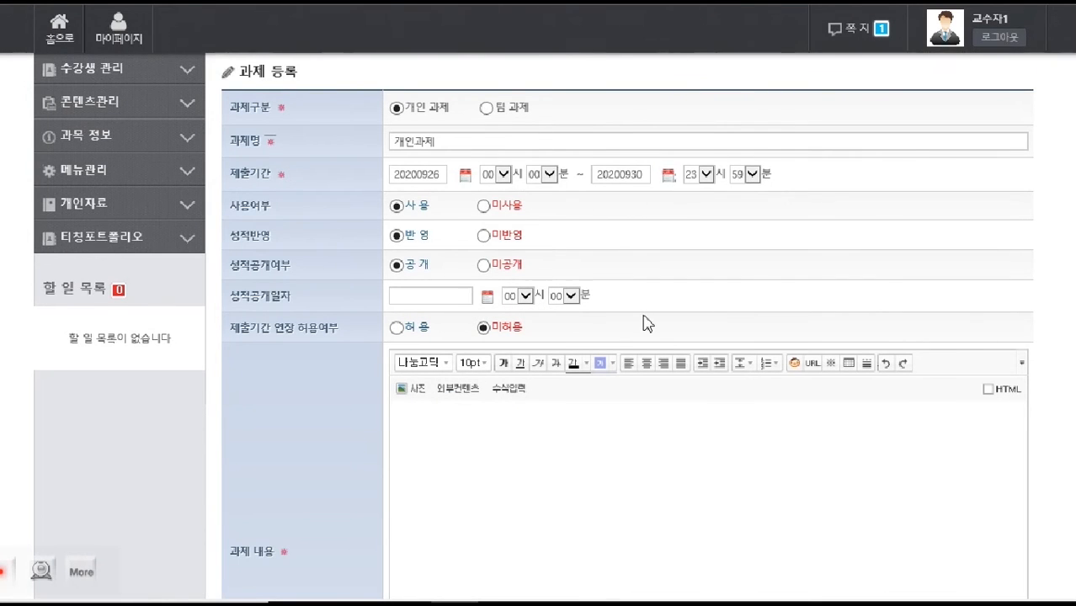
{"action": "left_click", "coordinate": [455, 296]}
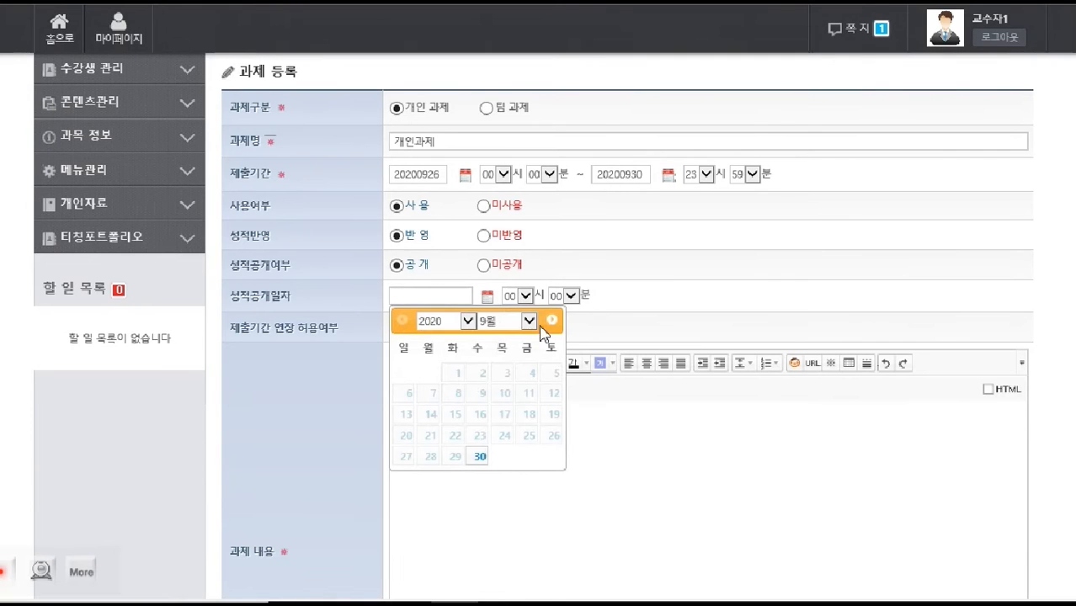
{"action": "left_click", "coordinate": [509, 321]}
{"action": "left_click", "coordinate": [495, 335]}
{"action": "left_click", "coordinate": [527, 373]}
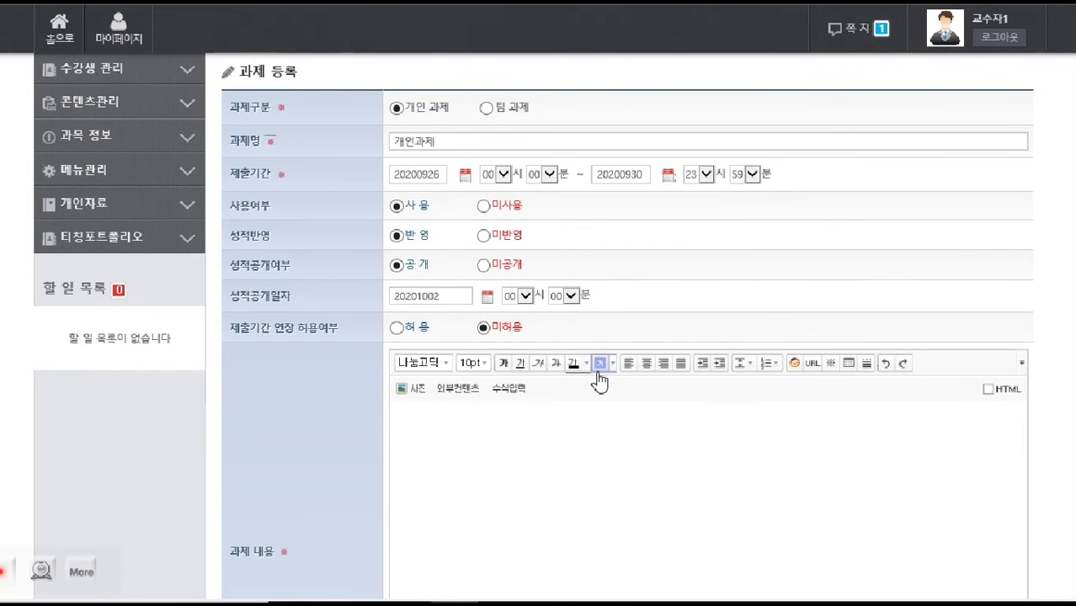
{"action": "left_click", "coordinate": [535, 443]}
Allow submission period extension (허용) and set the late-submission score rate (연장제출 점수반영율) to 80%
{"action": "scroll", "coordinate": [535, 443], "scroll_direction": "down", "scroll_amount": 1}
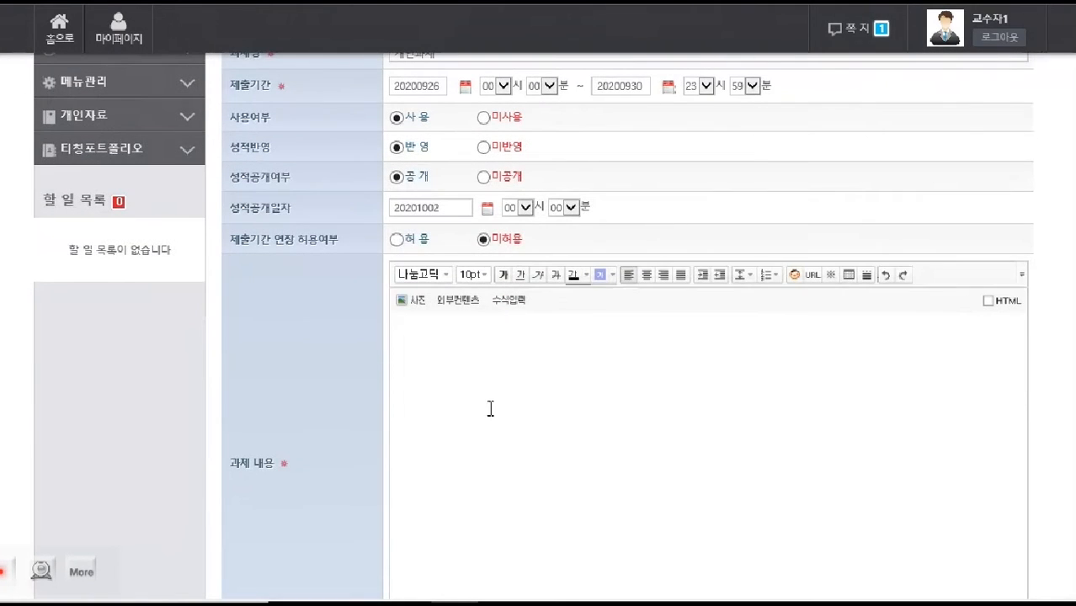
{"action": "left_click", "coordinate": [397, 242]}
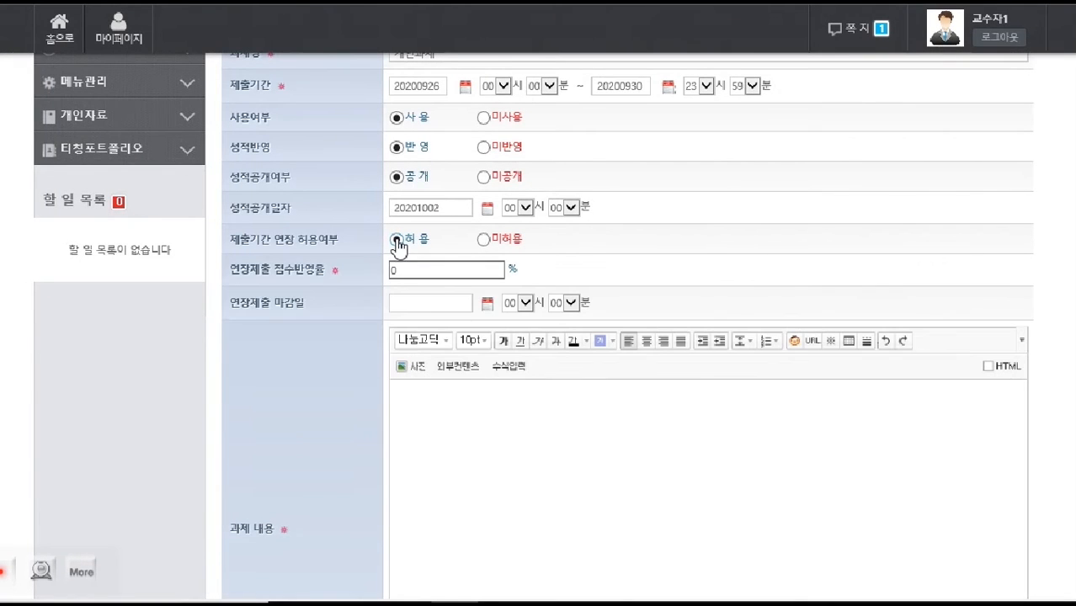
{"action": "left_click", "coordinate": [407, 269]}
{"action": "left_click", "coordinate": [469, 274]}
{"action": "double_click", "coordinate": [469, 274]}
{"action": "type", "text": "8"}
{"action": "left_click", "coordinate": [675, 276]}
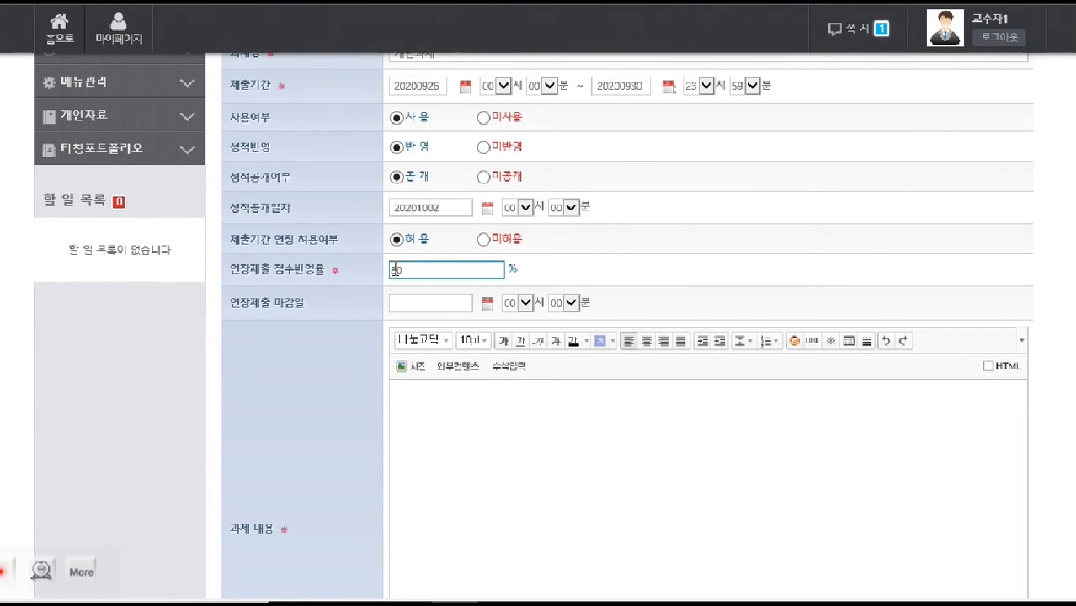
Set the late-submission deadline (연장제출 마감일) to October 2, 2020
{"action": "left_click", "coordinate": [433, 306]}
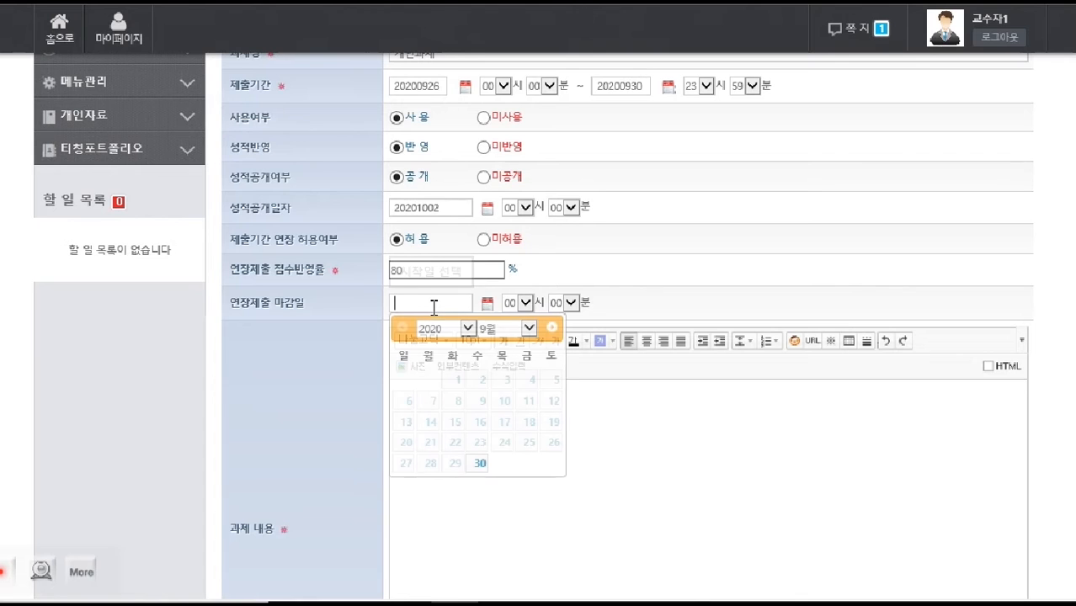
{"action": "left_click", "coordinate": [515, 328]}
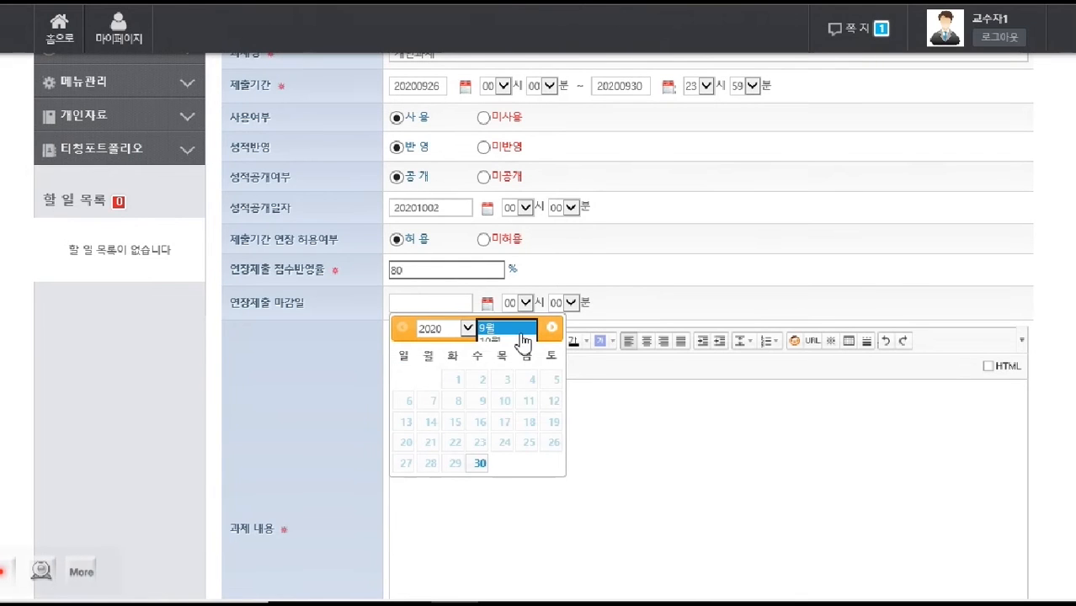
{"action": "left_click", "coordinate": [509, 345]}
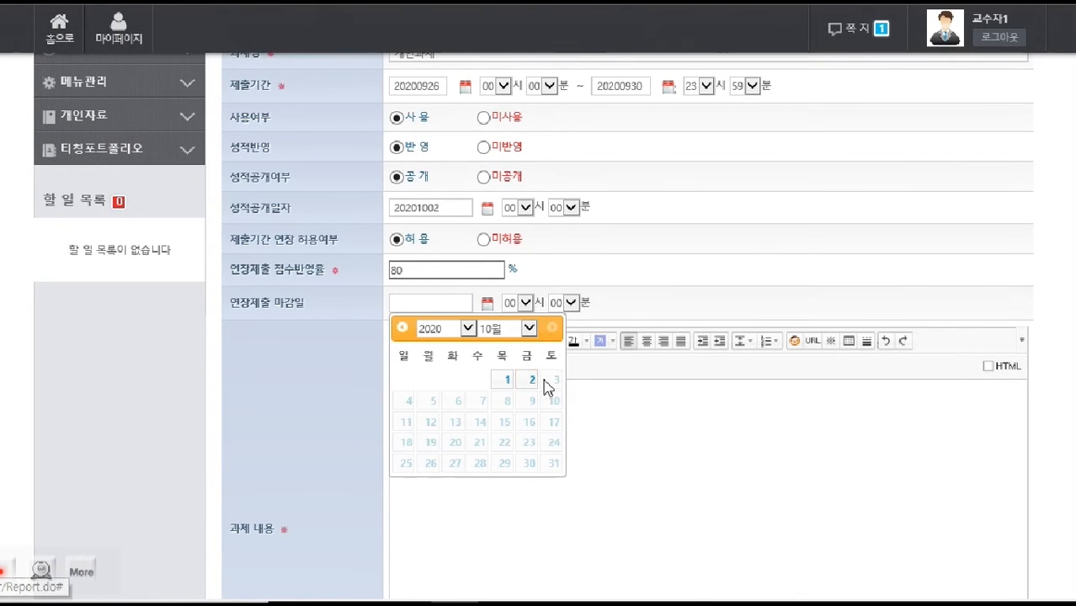
{"action": "left_click", "coordinate": [531, 381]}
Enter "내용" as the assignment content and register the assignment
{"action": "scroll", "coordinate": [679, 314], "scroll_direction": "down", "scroll_amount": 1}
{"action": "scroll", "coordinate": [679, 314], "scroll_direction": "down", "scroll_amount": 1}
{"action": "left_click", "coordinate": [622, 317]}
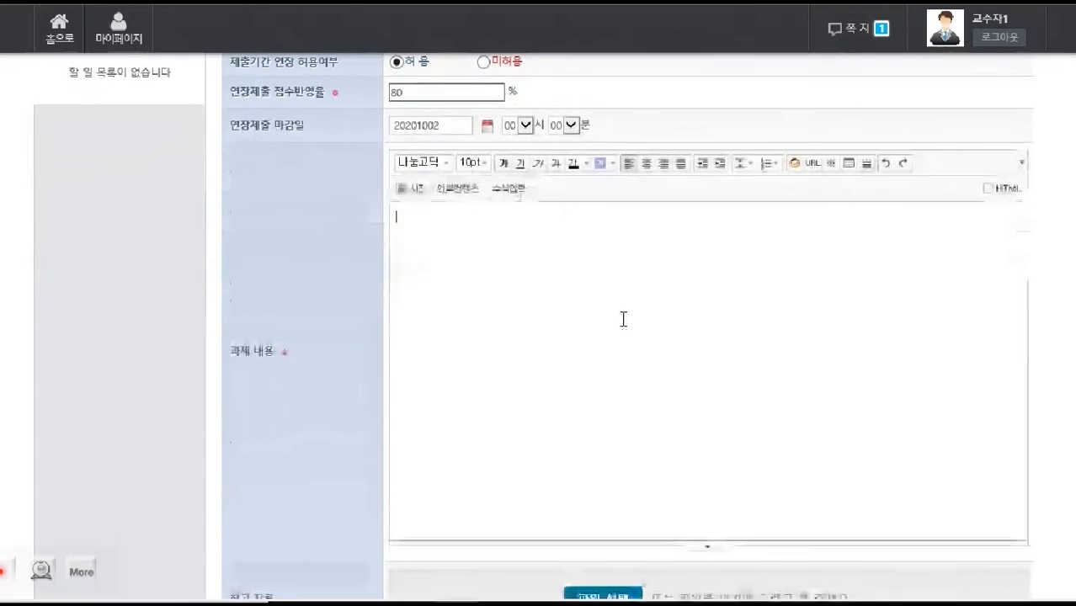
{"action": "type", "text": "내용"}
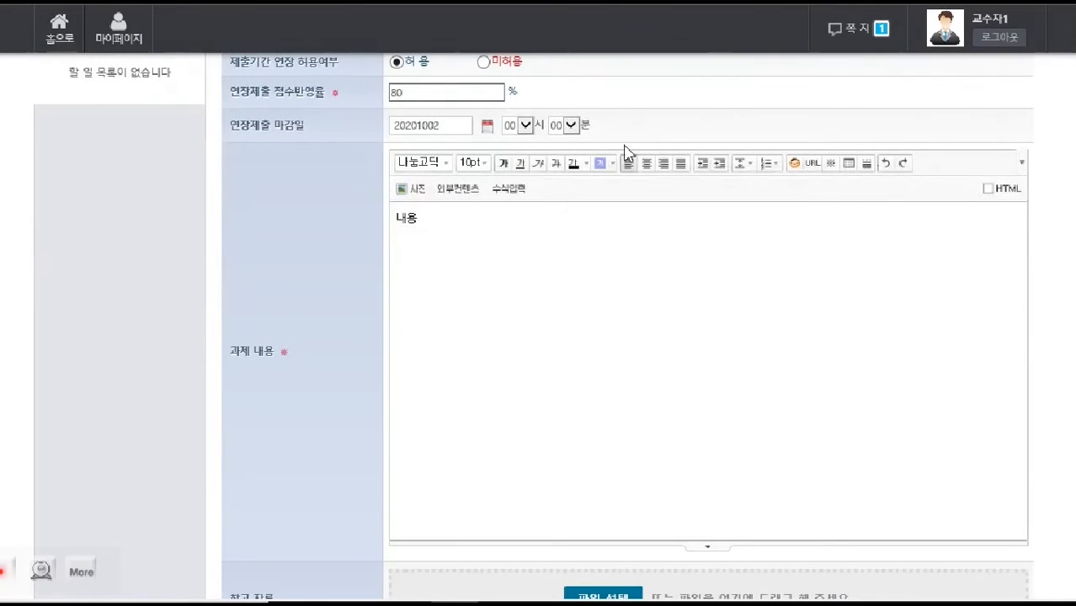
{"action": "scroll", "coordinate": [624, 151], "scroll_direction": "down", "scroll_amount": 2}
{"action": "left_click", "coordinate": [550, 490]}
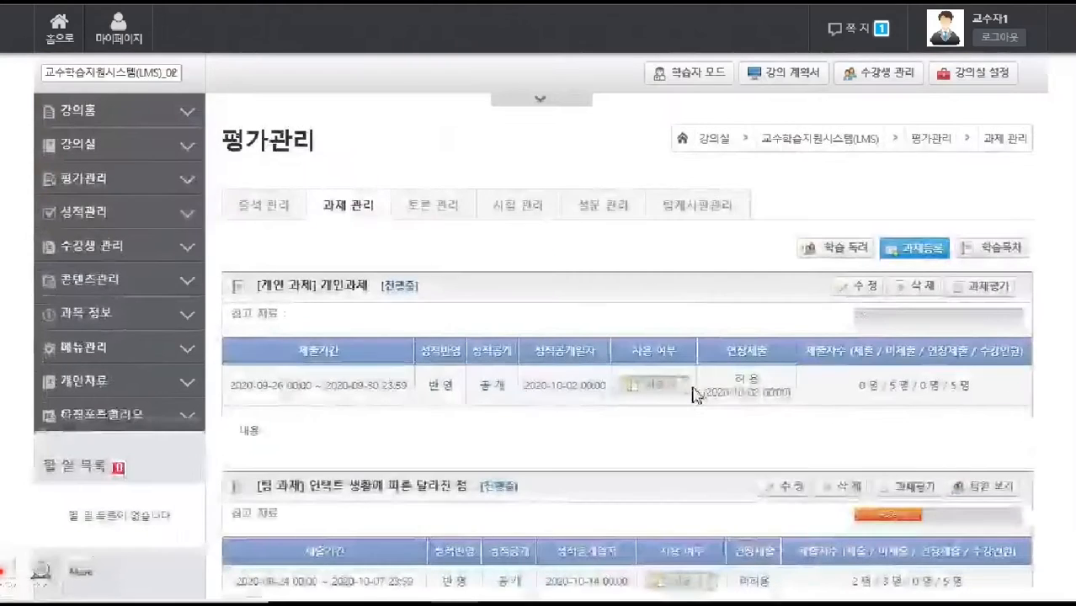
Open the evaluation of the individual assignment "이러닝의 장단점" and check which learners have not submitted (미제출)
{"action": "scroll", "coordinate": [697, 397], "scroll_direction": "down", "scroll_amount": 1}
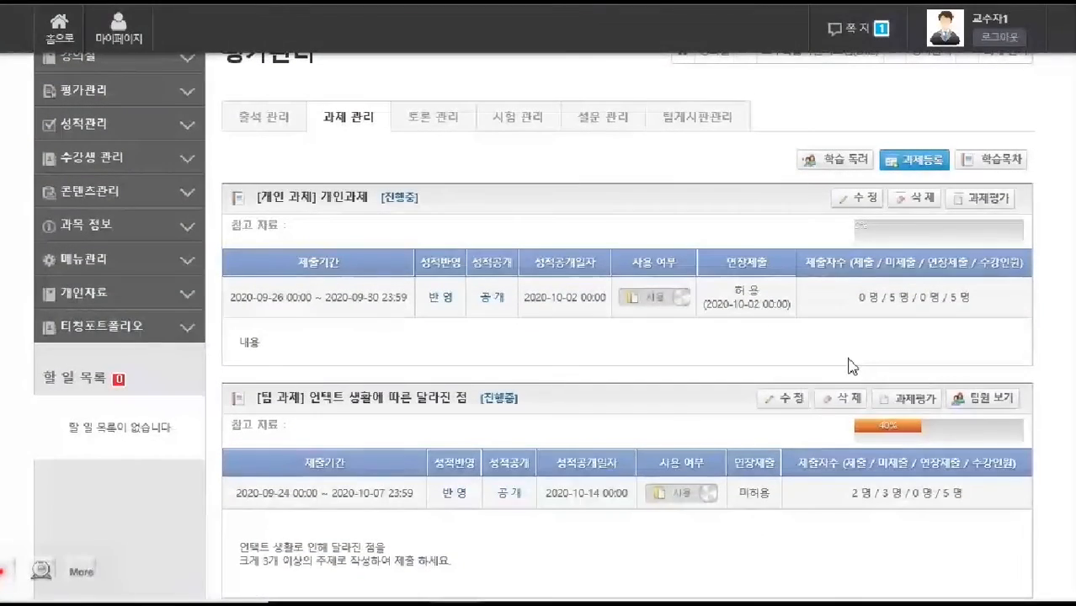
{"action": "scroll", "coordinate": [780, 379], "scroll_direction": "down", "scroll_amount": 1}
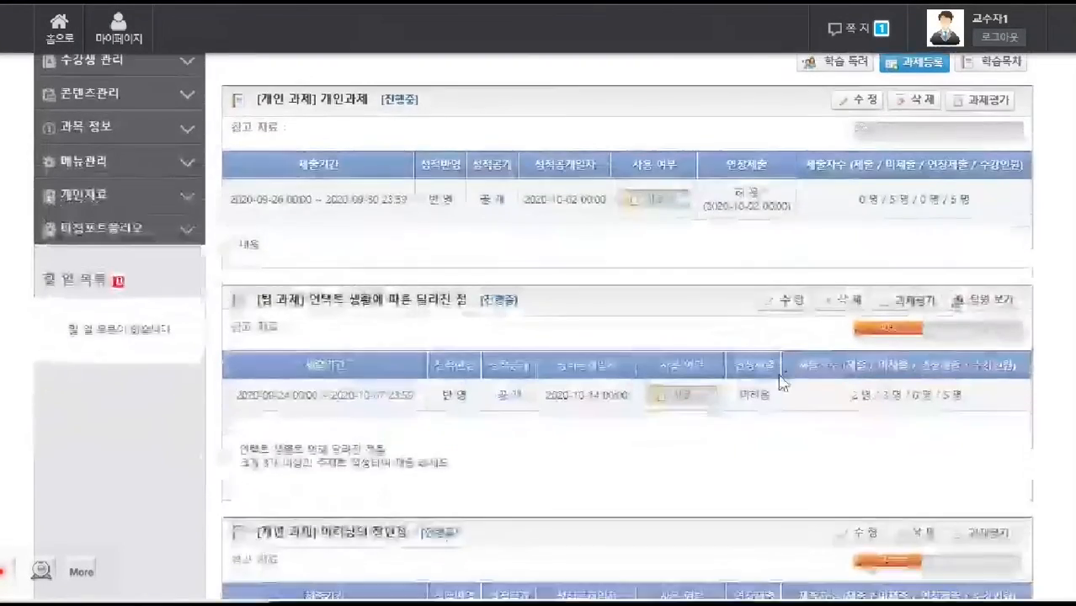
{"action": "scroll", "coordinate": [780, 383], "scroll_direction": "down", "scroll_amount": 3}
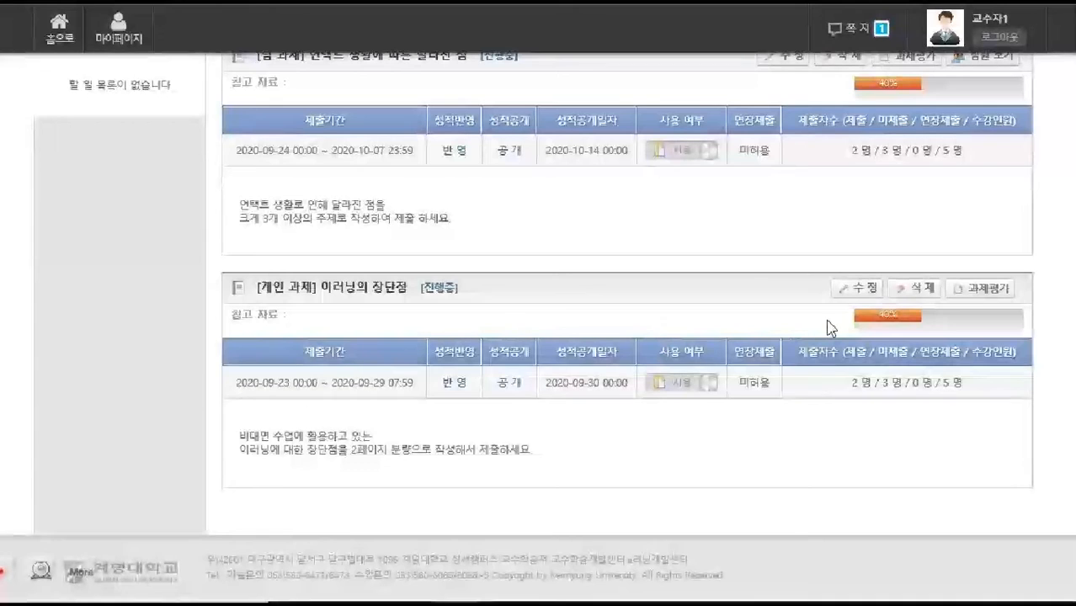
{"action": "left_click", "coordinate": [989, 290]}
{"action": "scroll", "coordinate": [1030, 441], "scroll_direction": "down", "scroll_amount": 5}
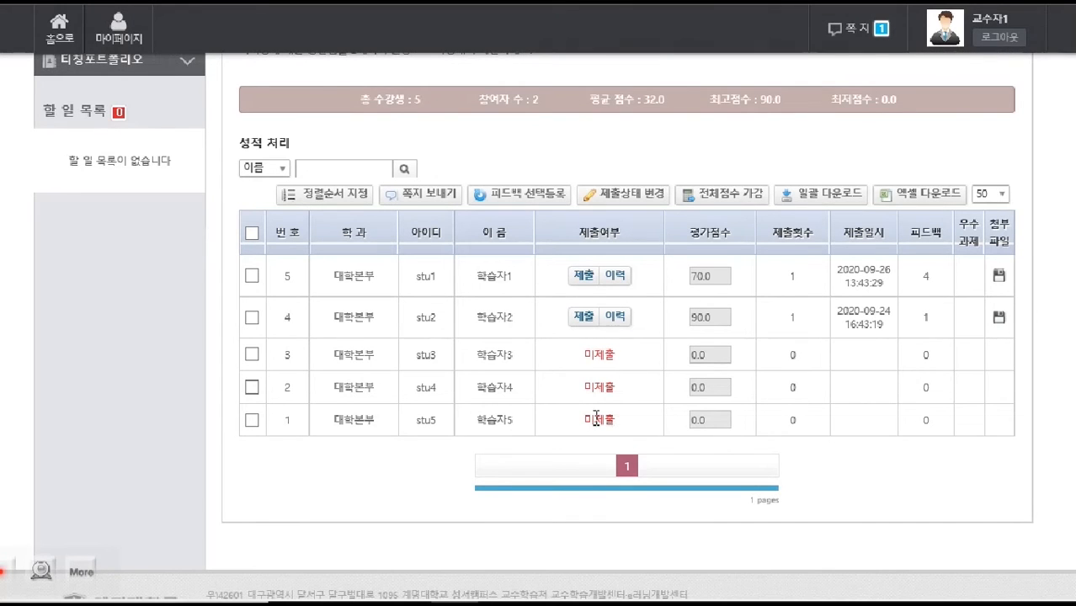
{"action": "left_click_drag", "start_coordinate": [580, 365], "coordinate": [618, 368]}
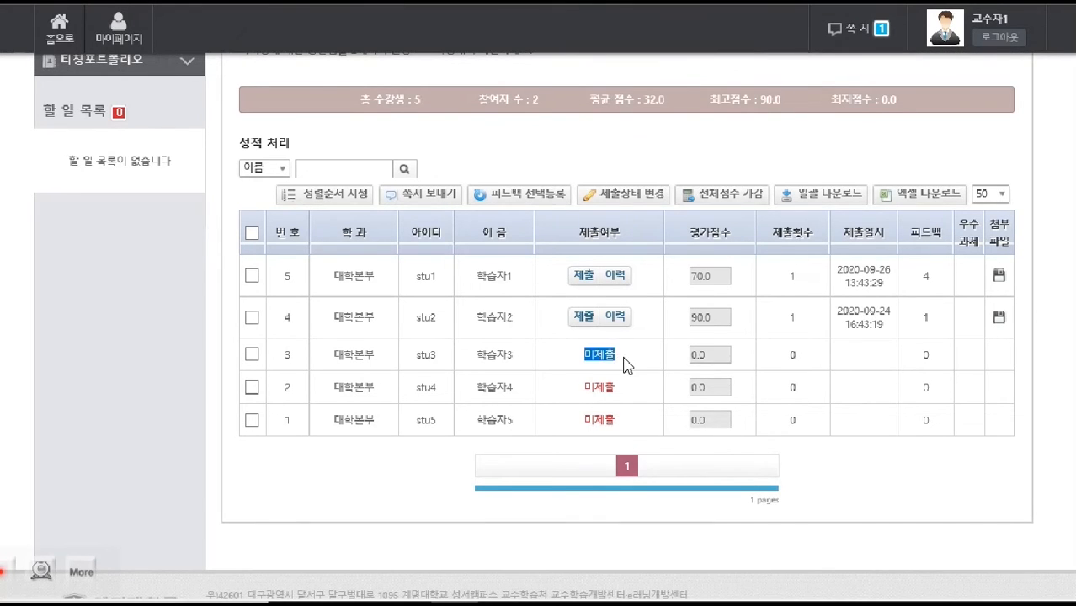
Open the first listed learner's submission, request its attachment stu_1_과제.xlsx, and dismiss the download
{"action": "left_click", "coordinate": [584, 277]}
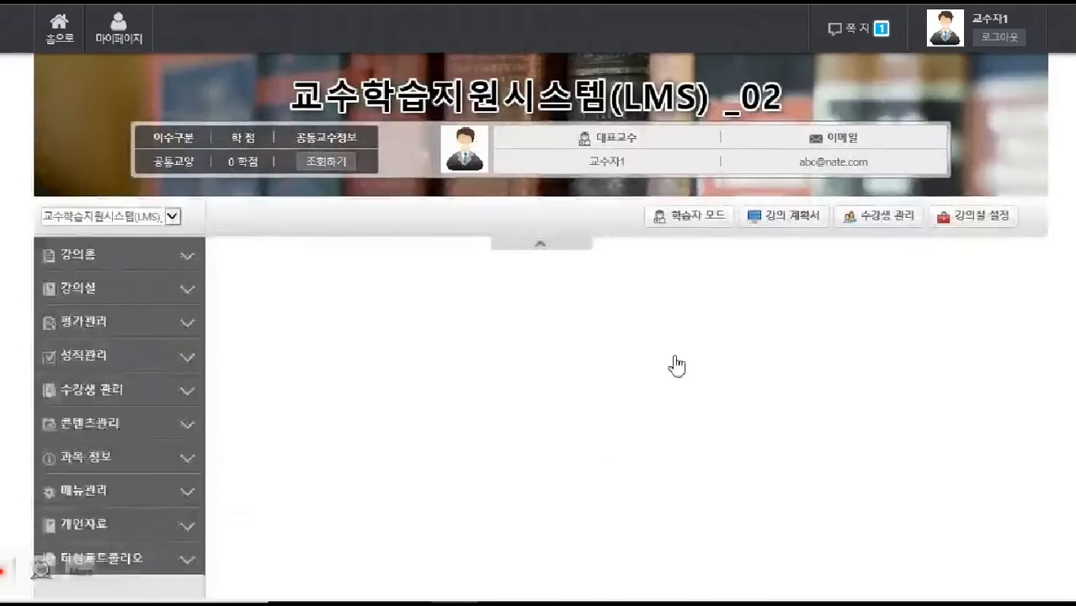
{"action": "scroll", "coordinate": [695, 404], "scroll_direction": "down", "scroll_amount": 10}
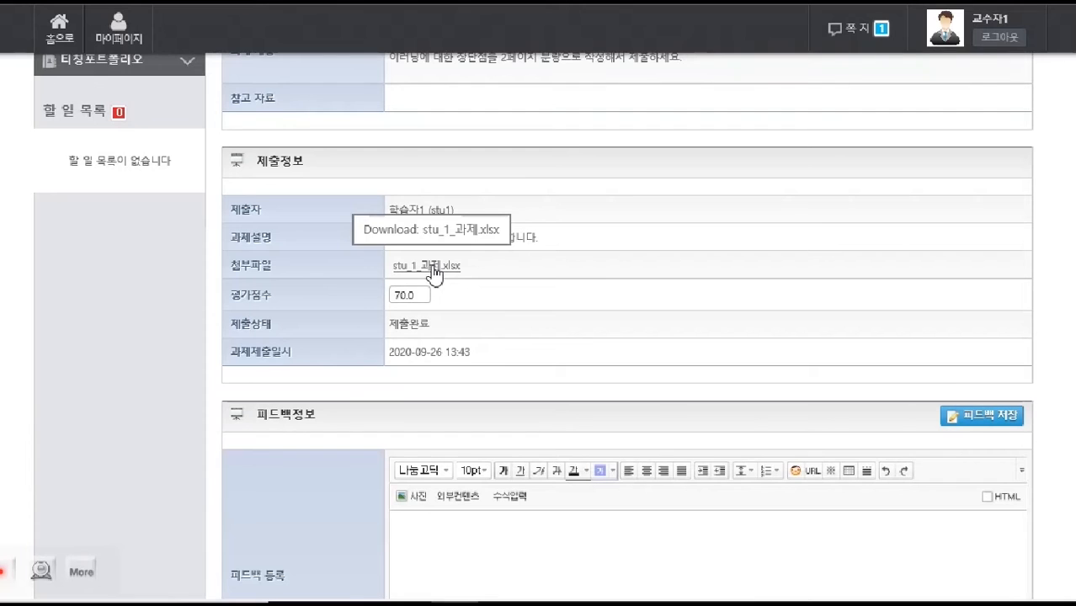
{"action": "left_click", "coordinate": [431, 267]}
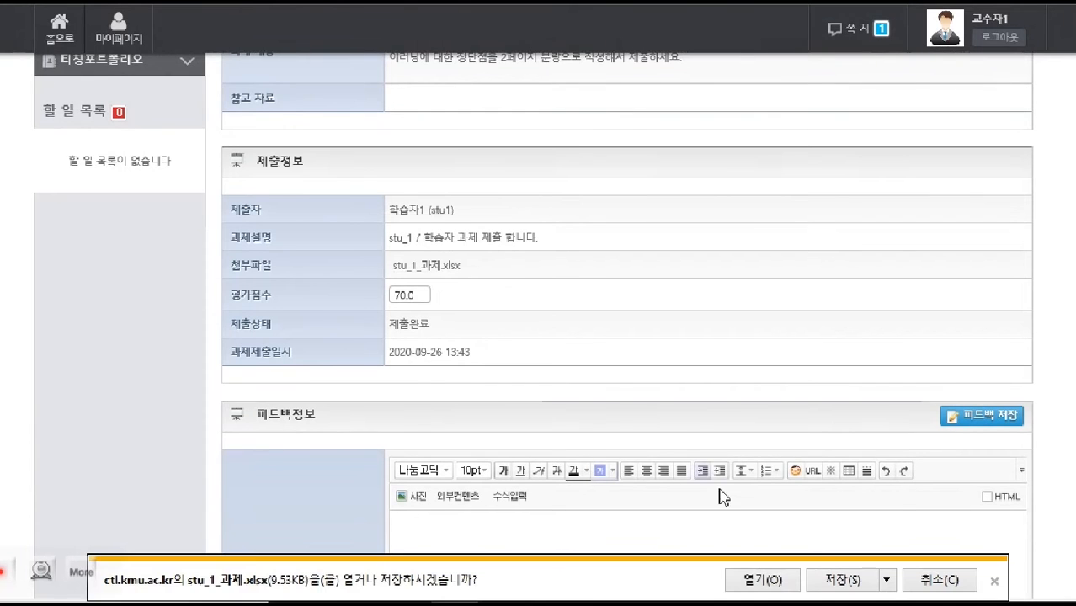
{"action": "left_click", "coordinate": [995, 583]}
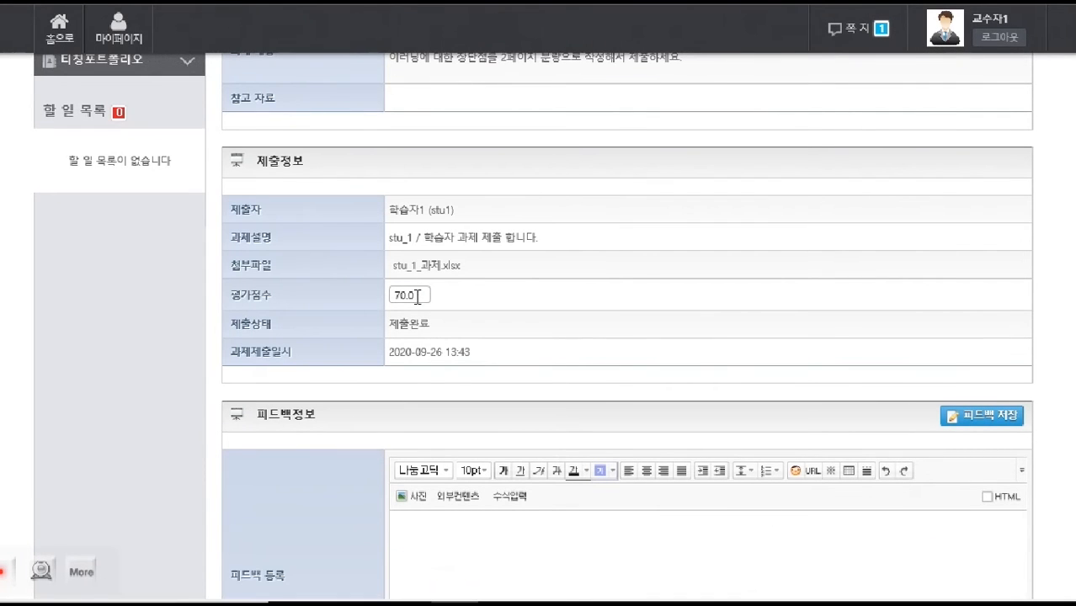
Write the feedback "피드백 등록" for the learner's submission and save it
{"action": "scroll", "coordinate": [619, 332], "scroll_direction": "down", "scroll_amount": 3}
{"action": "left_click", "coordinate": [687, 347]}
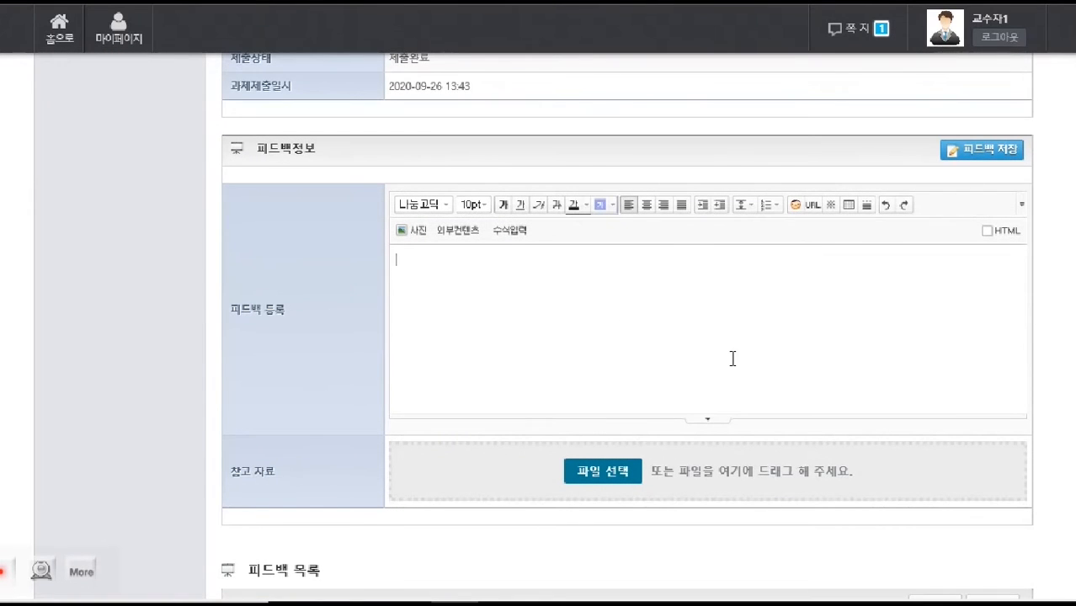
{"action": "type", "text": "피드백 등록"}
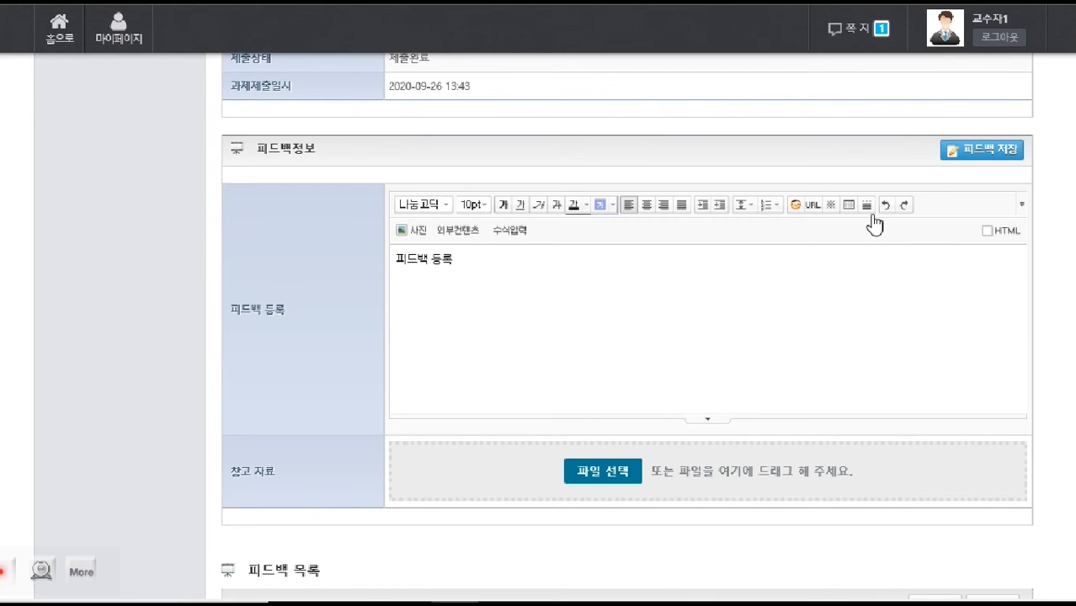
{"action": "left_click", "coordinate": [966, 153]}
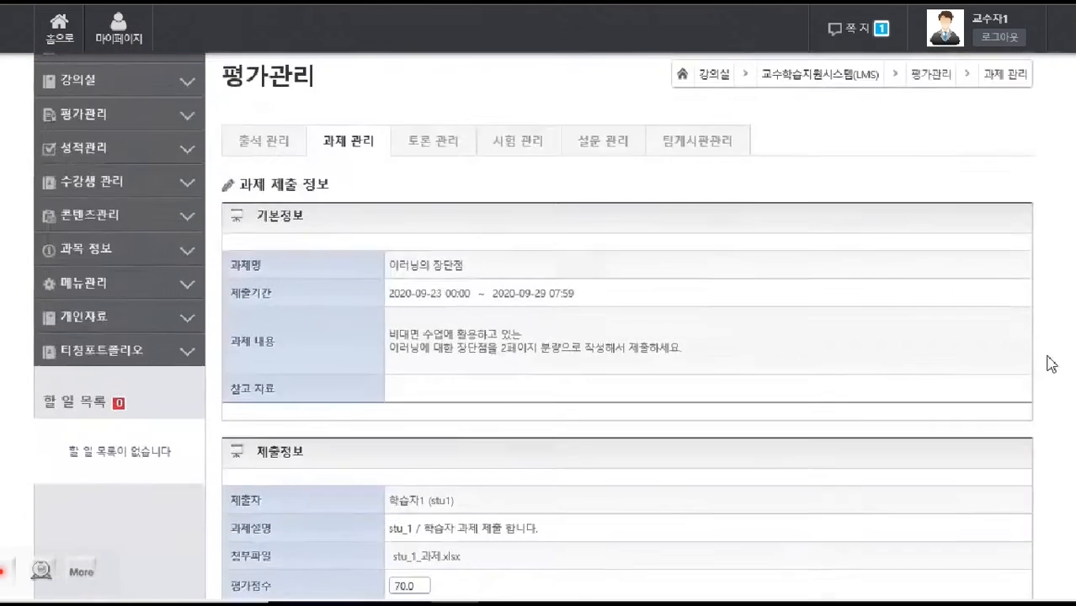
{"action": "scroll", "coordinate": [1052, 363], "scroll_direction": "down", "scroll_amount": 3}
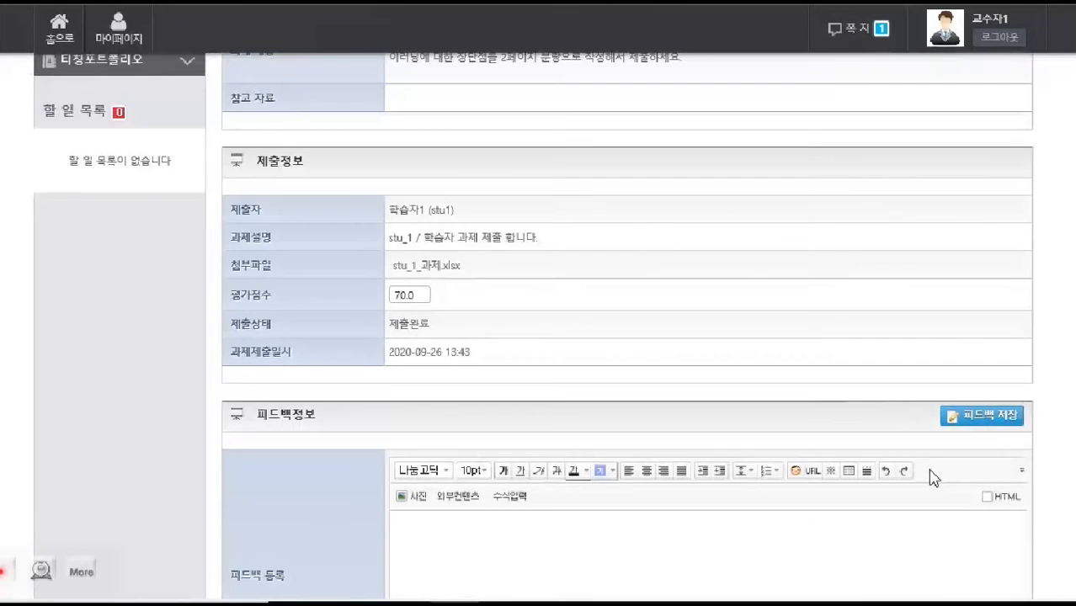
{"action": "scroll", "coordinate": [926, 472], "scroll_direction": "down", "scroll_amount": 2}
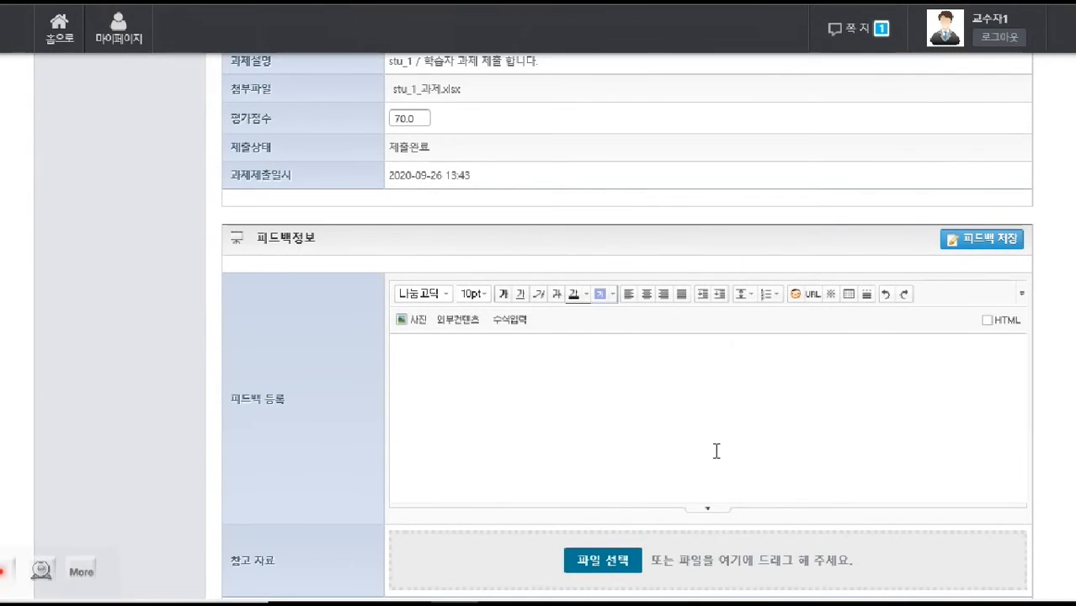
{"action": "scroll", "coordinate": [1001, 443], "scroll_direction": "down", "scroll_amount": 1}
{"action": "scroll", "coordinate": [1047, 451], "scroll_direction": "down", "scroll_amount": 4}
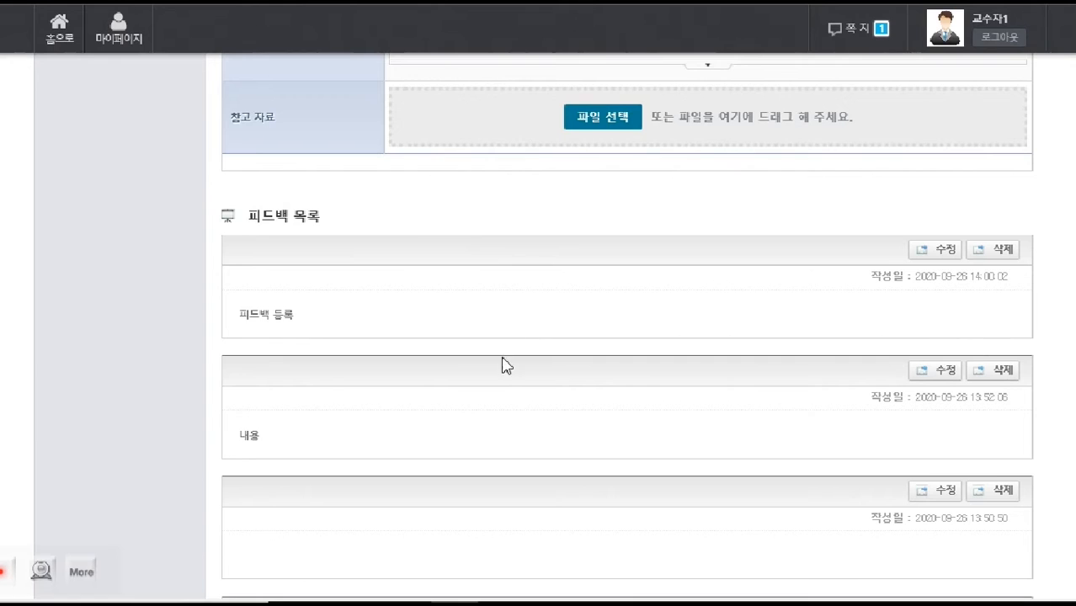
{"action": "scroll", "coordinate": [505, 387], "scroll_direction": "down", "scroll_amount": 2}
{"action": "scroll", "coordinate": [476, 530], "scroll_direction": "down", "scroll_amount": 2}
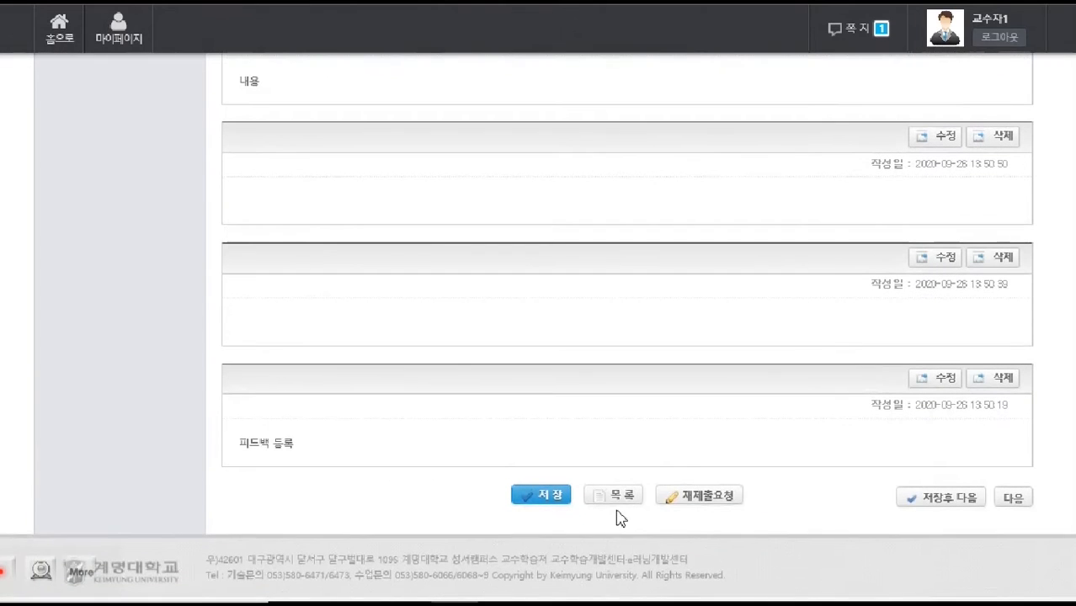
{"action": "left_click", "coordinate": [1010, 379]}
{"action": "left_click", "coordinate": [554, 331]}
{"action": "scroll", "coordinate": [993, 434], "scroll_direction": "down", "scroll_amount": 12}
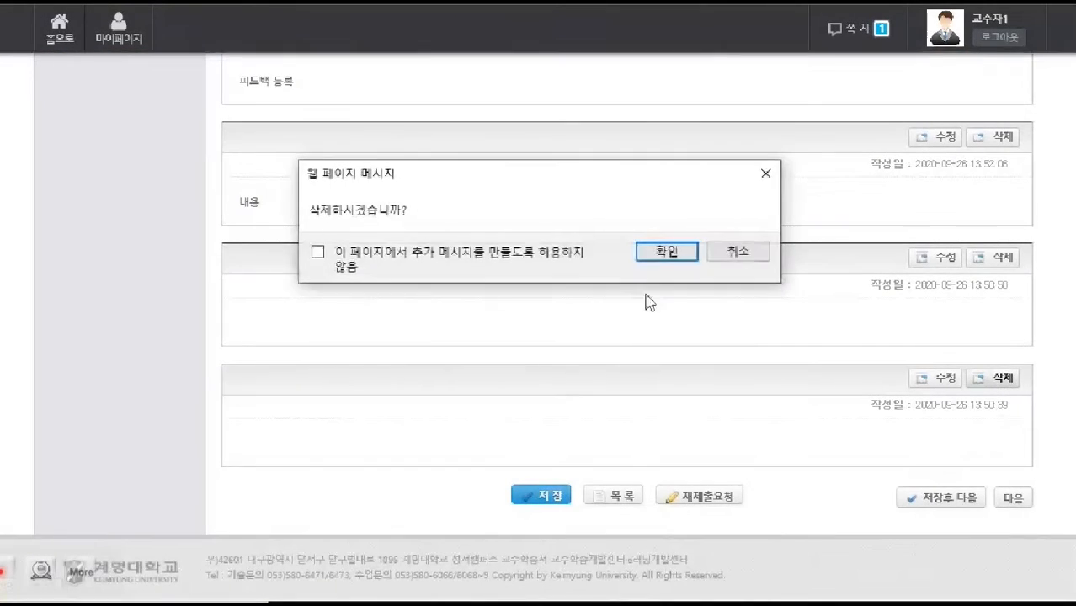
{"action": "left_click", "coordinate": [666, 251]}
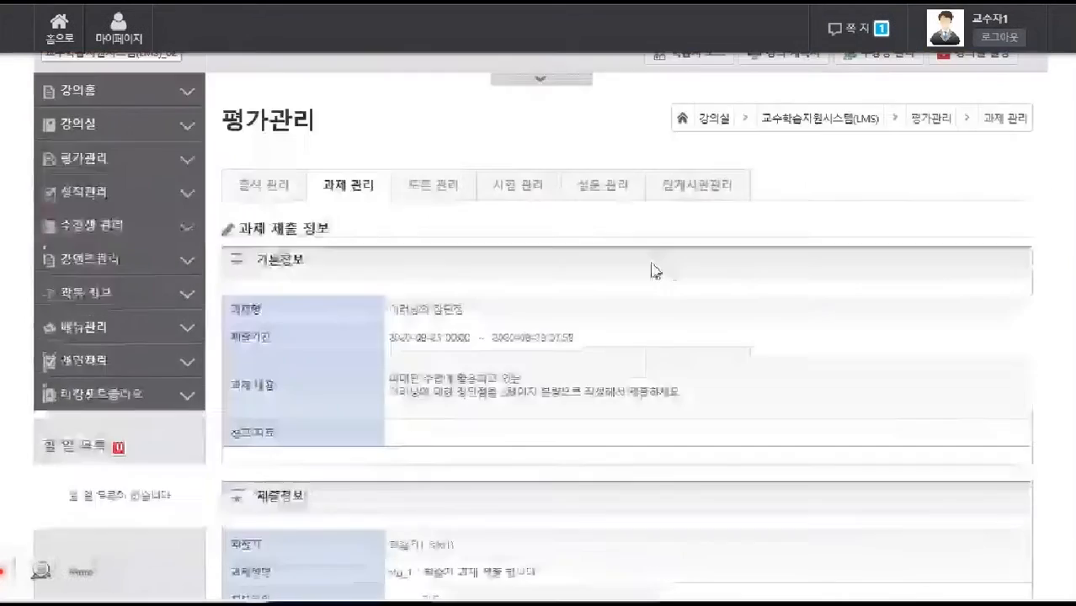
Save the first learner's evaluation while advancing to the next learner's submission, and return to the previous learner's submission
{"action": "scroll", "coordinate": [656, 277], "scroll_direction": "down", "scroll_amount": 5}
{"action": "scroll", "coordinate": [659, 293], "scroll_direction": "down", "scroll_amount": 8}
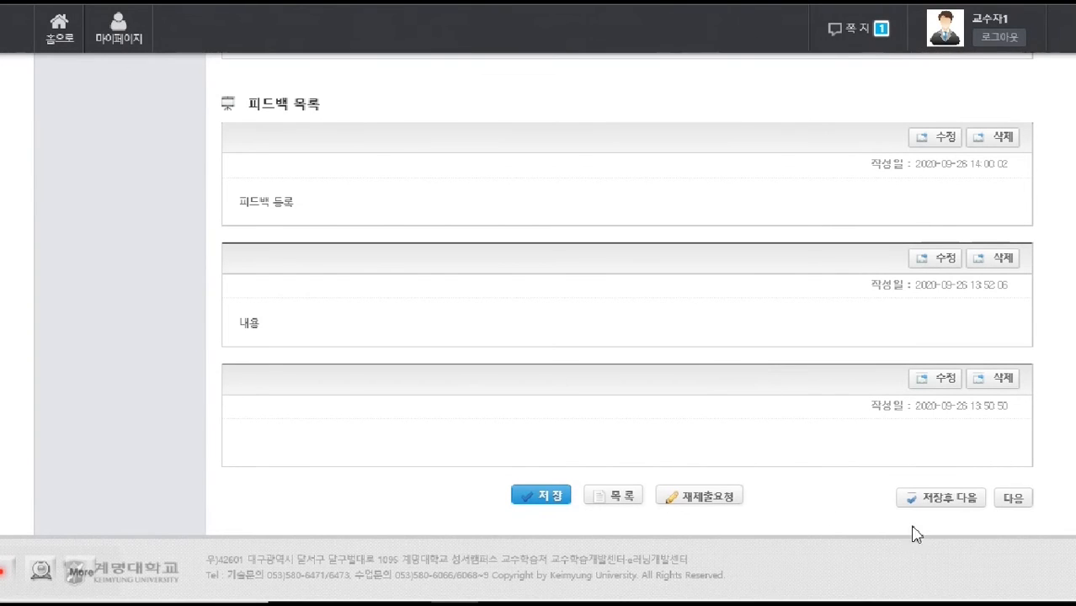
{"action": "left_click", "coordinate": [943, 507]}
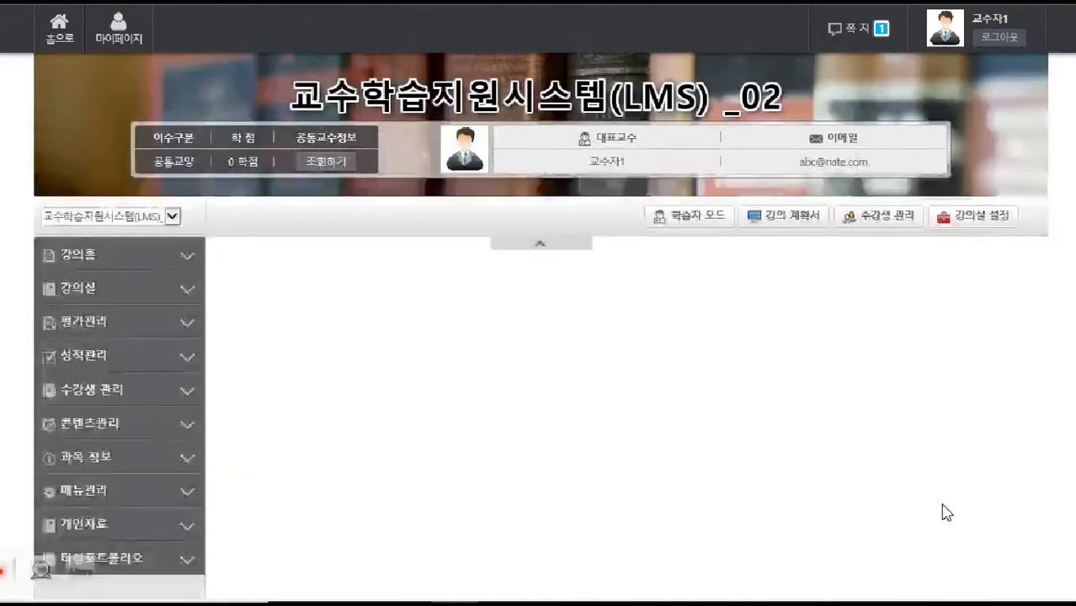
{"action": "scroll", "coordinate": [941, 504], "scroll_direction": "down", "scroll_amount": 5}
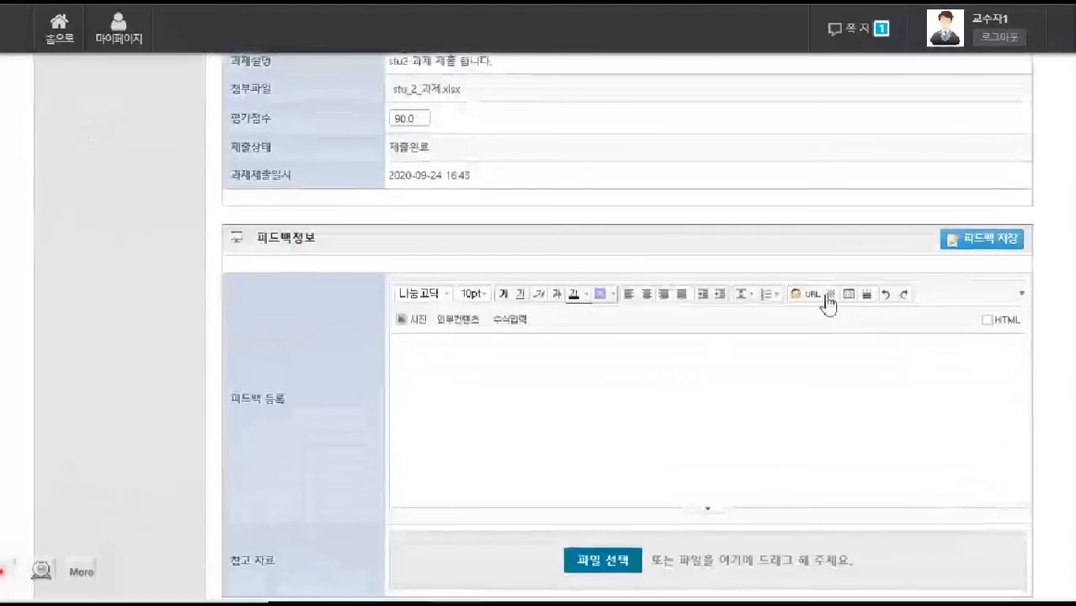
{"action": "scroll", "coordinate": [780, 433], "scroll_direction": "down", "scroll_amount": 2}
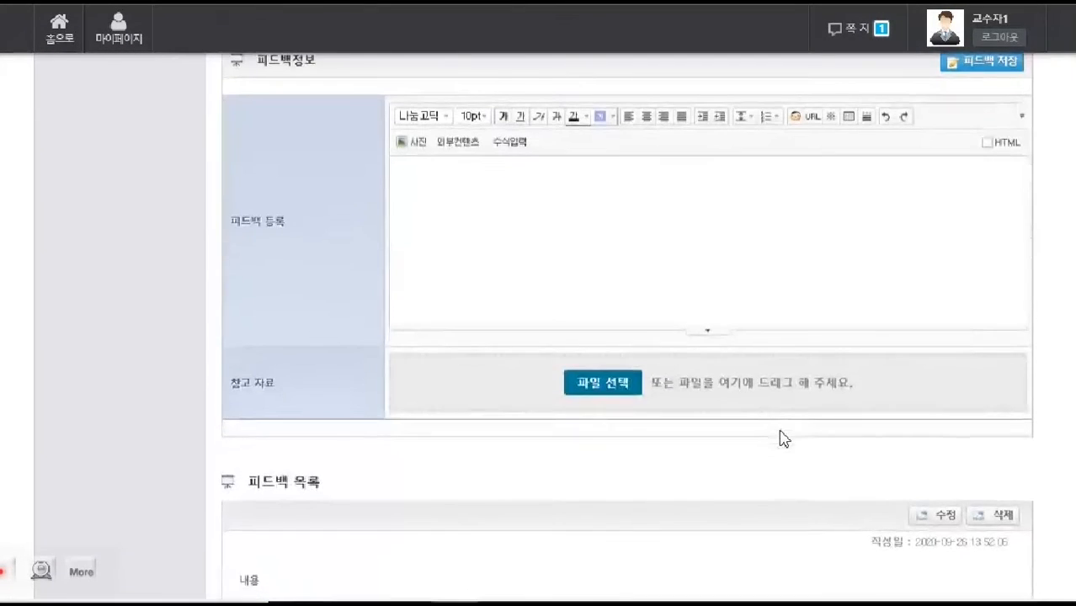
{"action": "scroll", "coordinate": [780, 438], "scroll_direction": "down", "scroll_amount": 2}
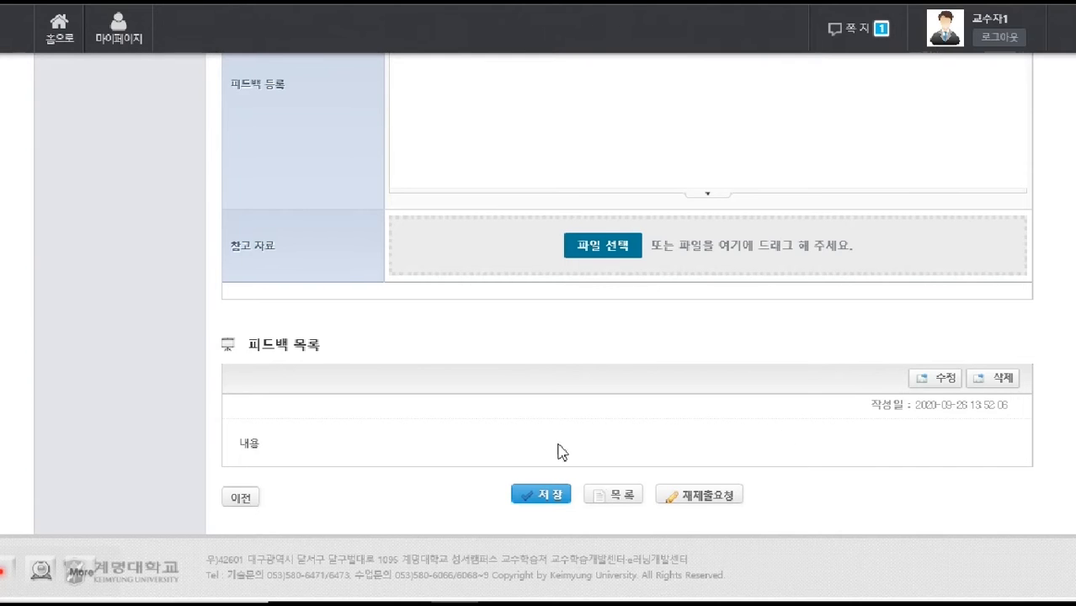
{"action": "left_click", "coordinate": [243, 497]}
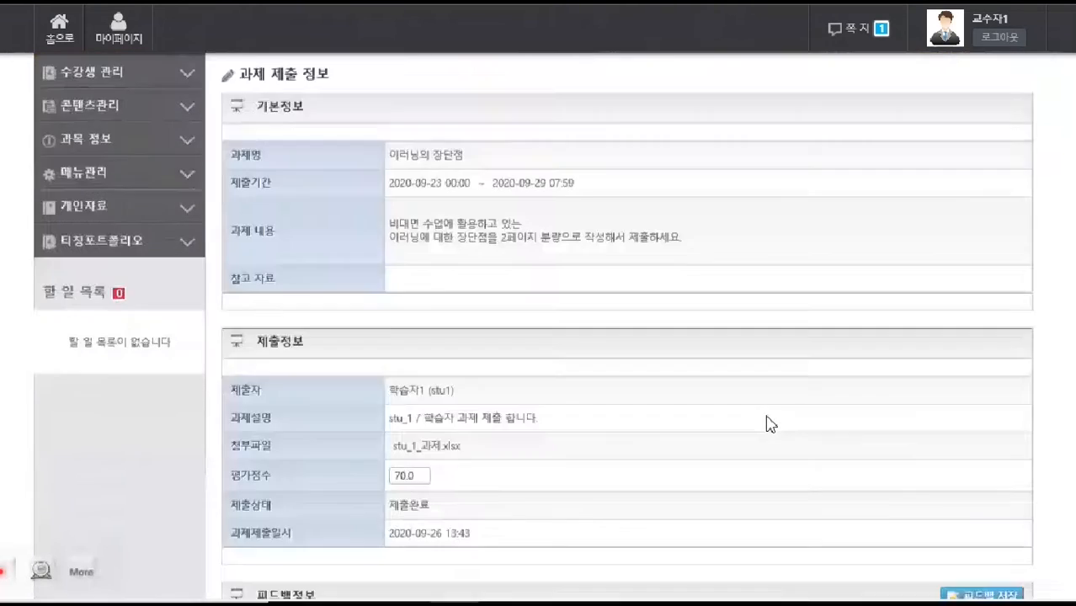
Request resubmission (재제출요청) of the first learner's assignment and acknowledge the completed request
{"action": "scroll", "coordinate": [769, 422], "scroll_direction": "down", "scroll_amount": 8}
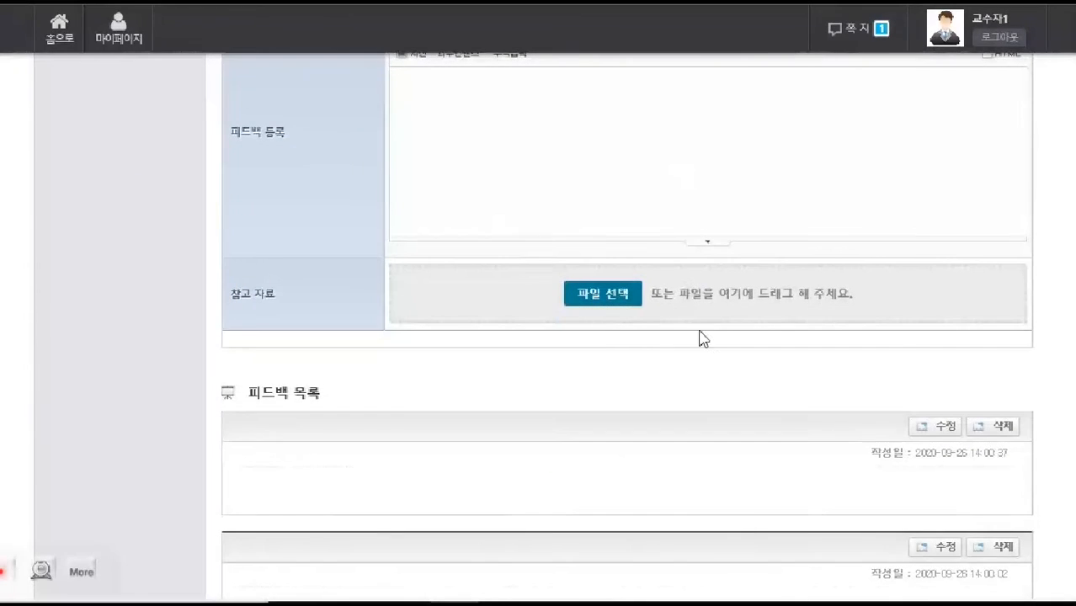
{"action": "scroll", "coordinate": [674, 353], "scroll_direction": "down", "scroll_amount": 5}
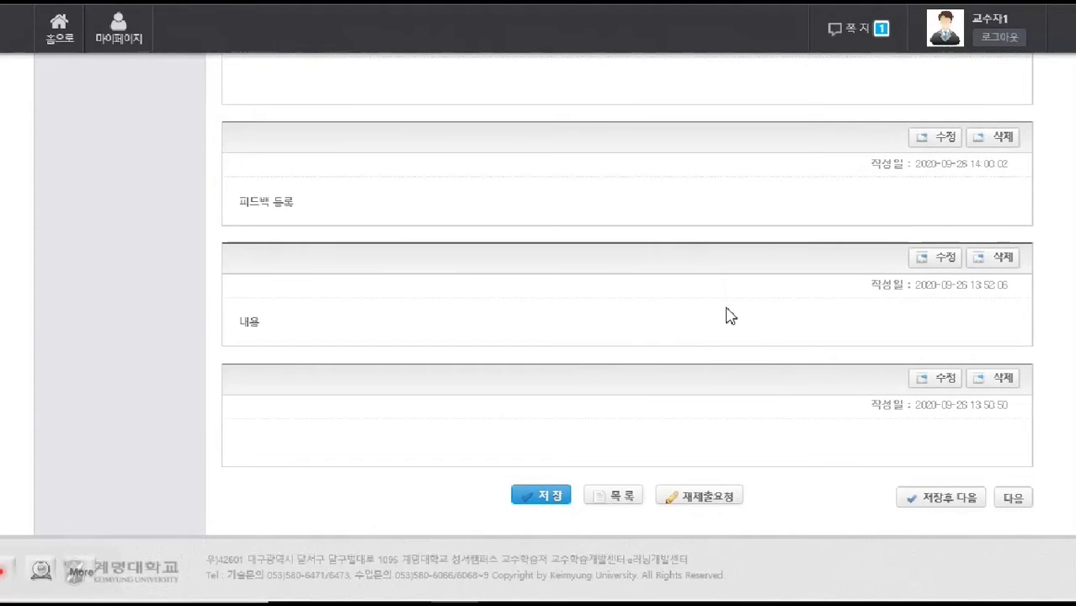
{"action": "scroll", "coordinate": [728, 319], "scroll_direction": "up", "scroll_amount": 5}
{"action": "scroll", "coordinate": [744, 367], "scroll_direction": "down", "scroll_amount": 5}
{"action": "scroll", "coordinate": [744, 279], "scroll_direction": "up", "scroll_amount": 3}
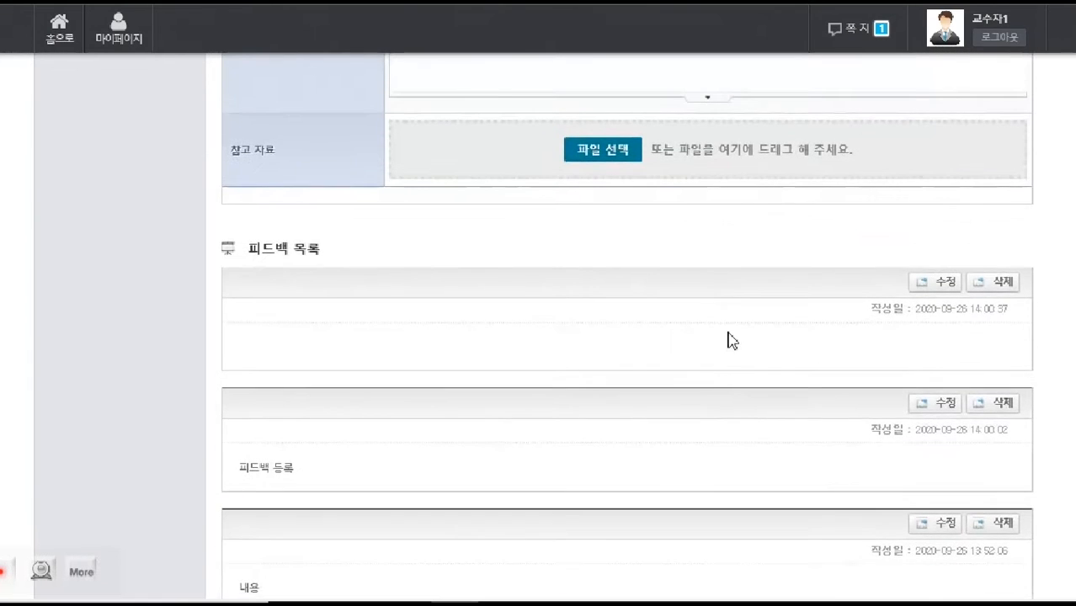
{"action": "scroll", "coordinate": [724, 362], "scroll_direction": "up", "scroll_amount": 2}
{"action": "scroll", "coordinate": [594, 404], "scroll_direction": "down", "scroll_amount": 4}
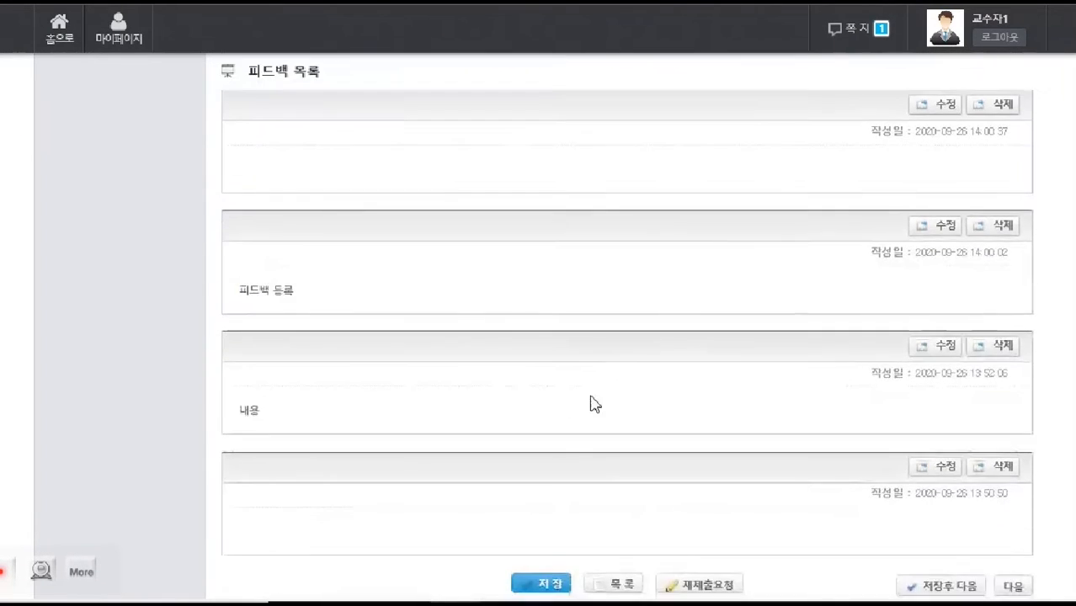
{"action": "scroll", "coordinate": [594, 404], "scroll_direction": "down", "scroll_amount": 1}
{"action": "left_click", "coordinate": [735, 499]}
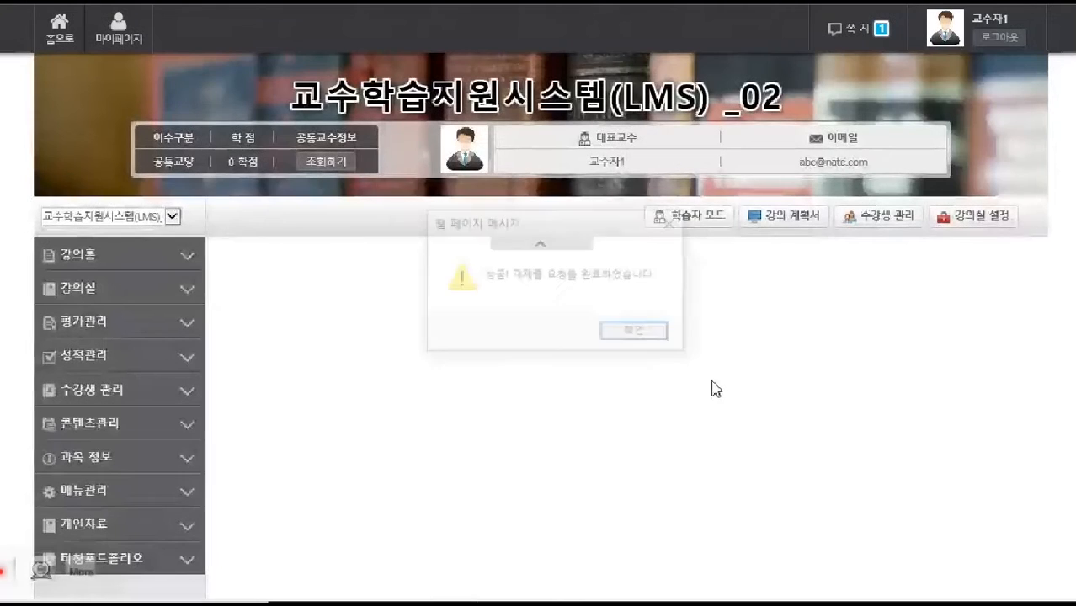
{"action": "left_click", "coordinate": [647, 335]}
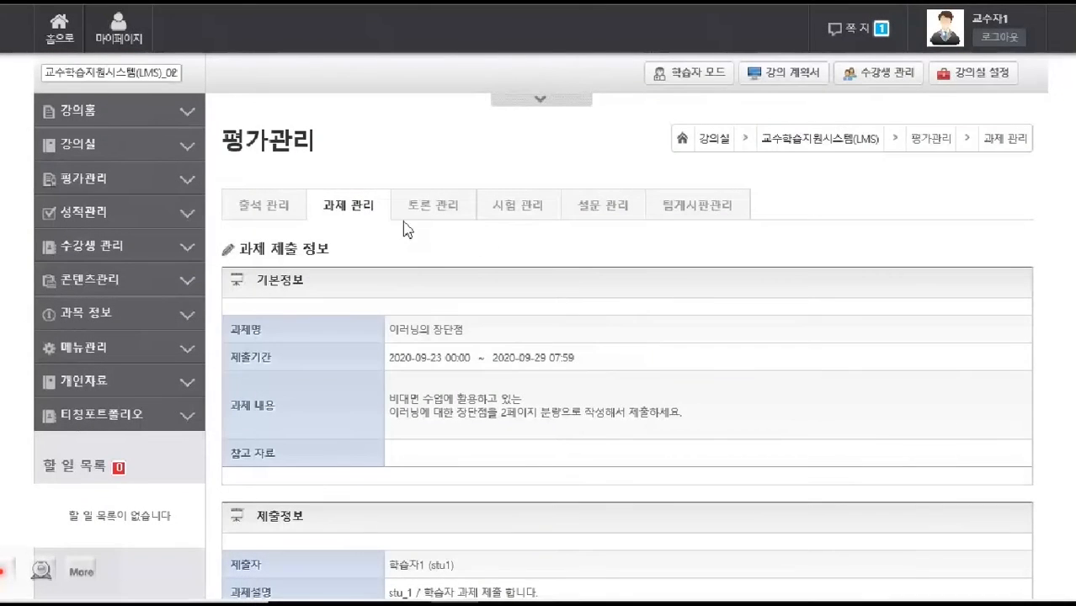
Return to the assignment list and open the evaluation of the individual assignment "이러닝의 장단점"
{"action": "left_click", "coordinate": [368, 214]}
{"action": "scroll", "coordinate": [993, 455], "scroll_direction": "down", "scroll_amount": 4}
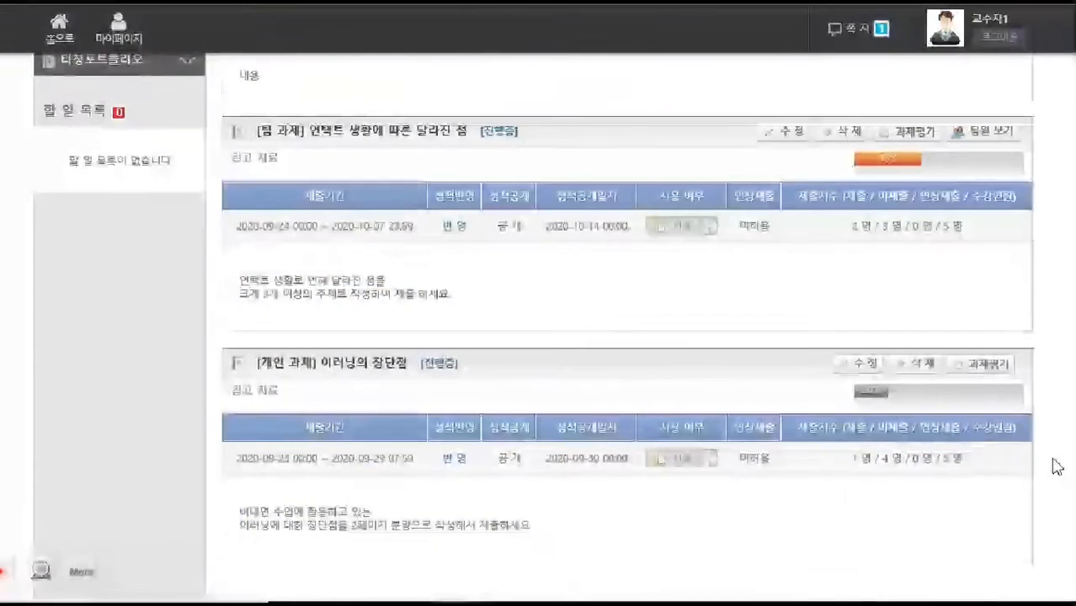
{"action": "left_click", "coordinate": [1001, 371]}
{"action": "scroll", "coordinate": [1020, 440], "scroll_direction": "down", "scroll_amount": 5}
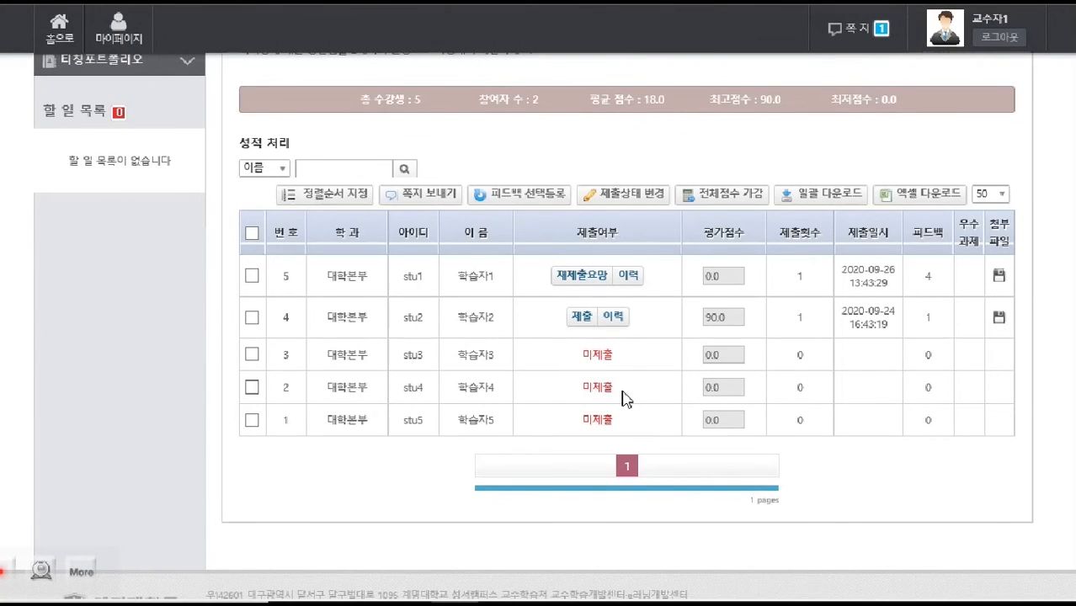
Select the learners stu1 and stu2 and register the shared feedback "피드백 선택 등록" for both
{"action": "left_click", "coordinate": [251, 277]}
{"action": "left_click", "coordinate": [252, 318]}
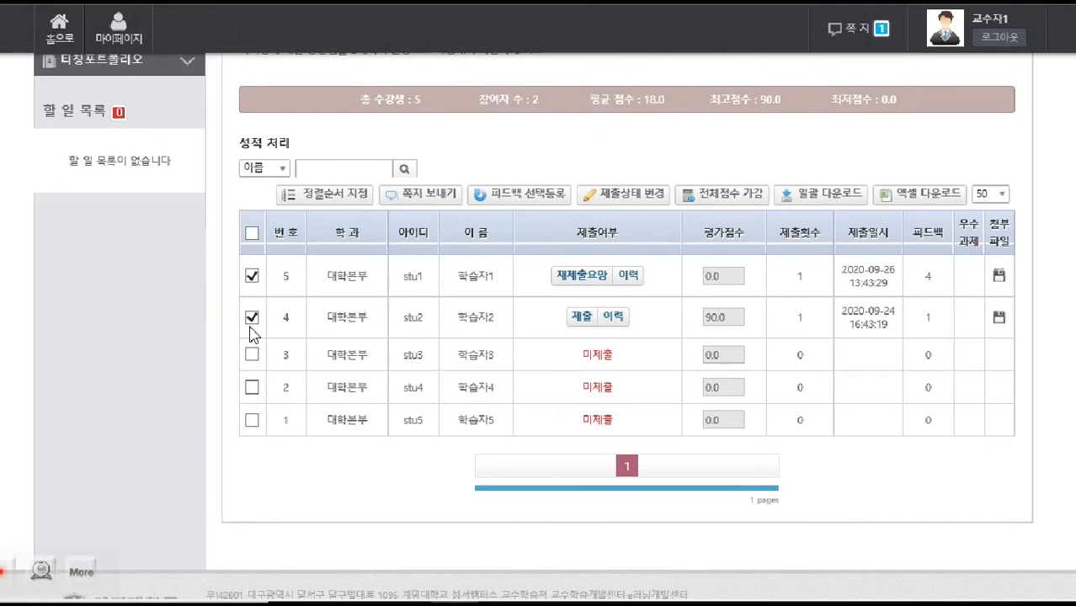
{"action": "left_click", "coordinate": [522, 196]}
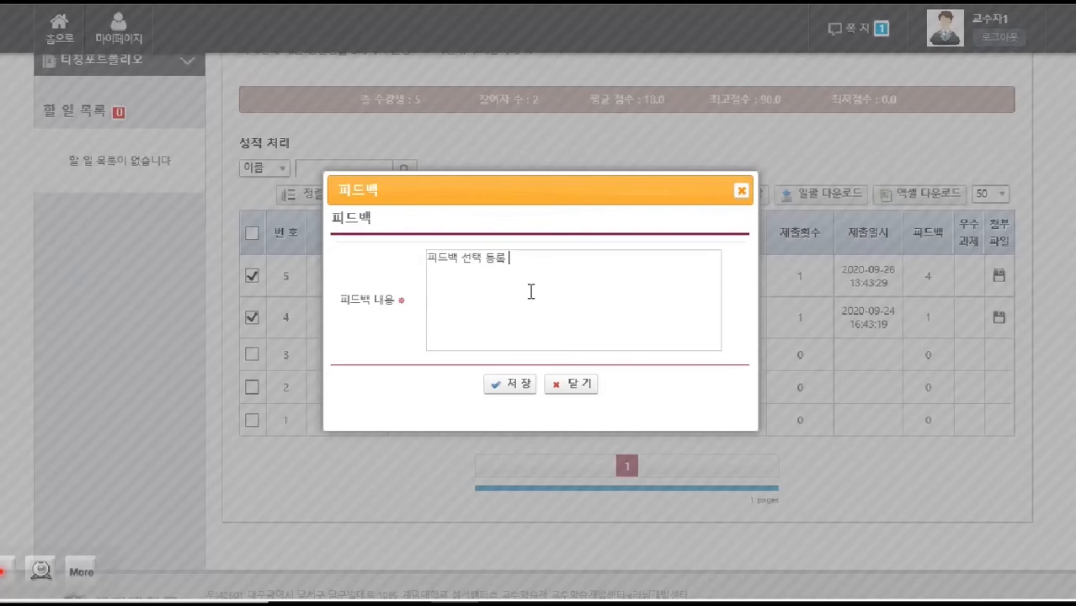
{"action": "left_click", "coordinate": [512, 384]}
{"action": "left_click", "coordinate": [568, 331]}
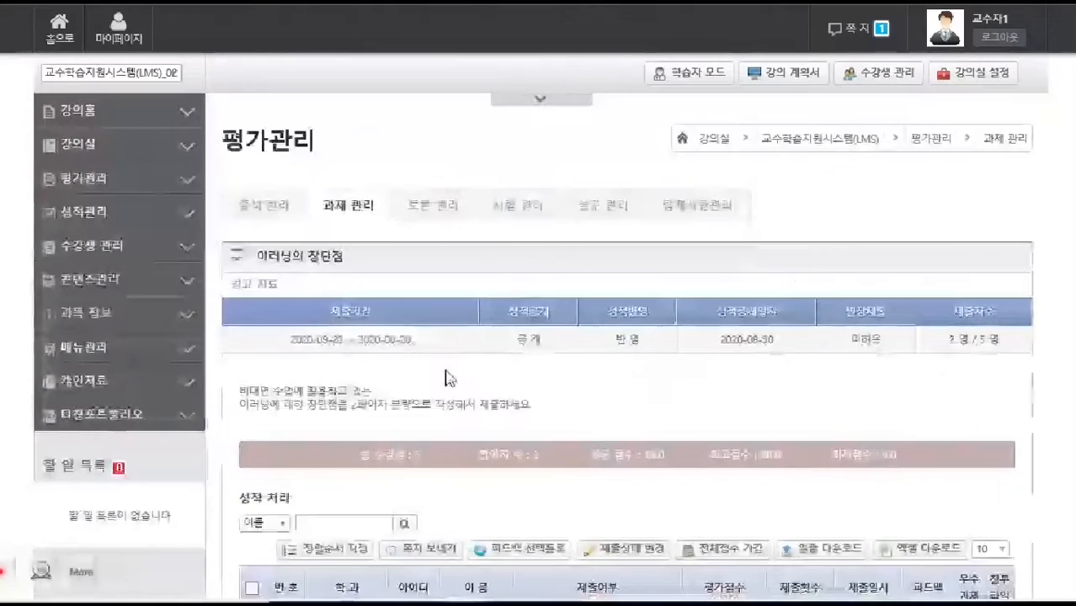
Compress the learners' submitted files for bulk download (일괄 다운로드) and close the dialog without downloading the archive
{"action": "scroll", "coordinate": [447, 373], "scroll_direction": "down", "scroll_amount": 5}
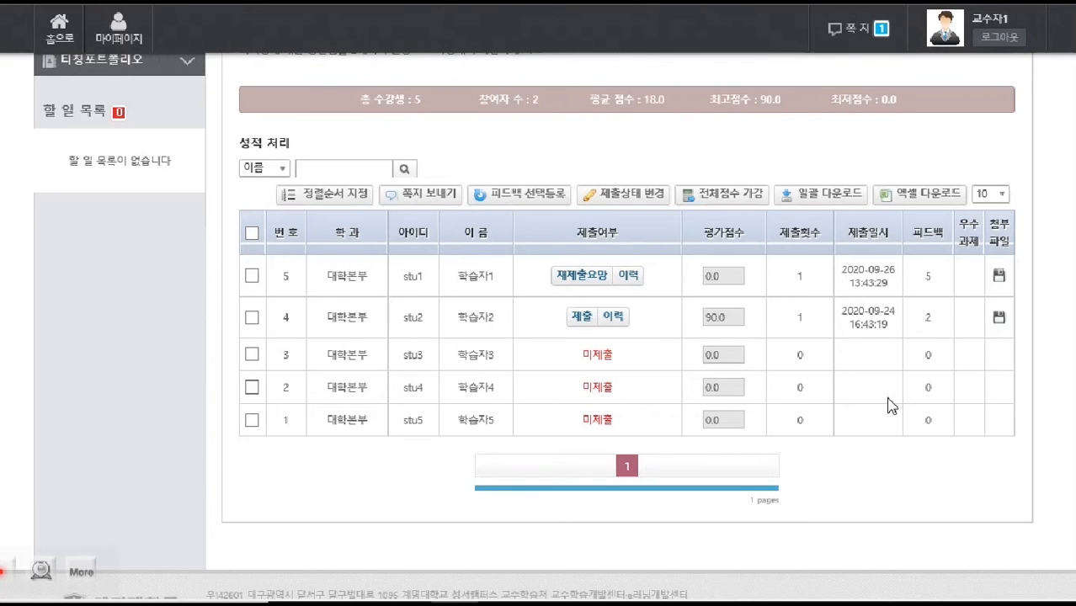
{"action": "left_click", "coordinate": [826, 196]}
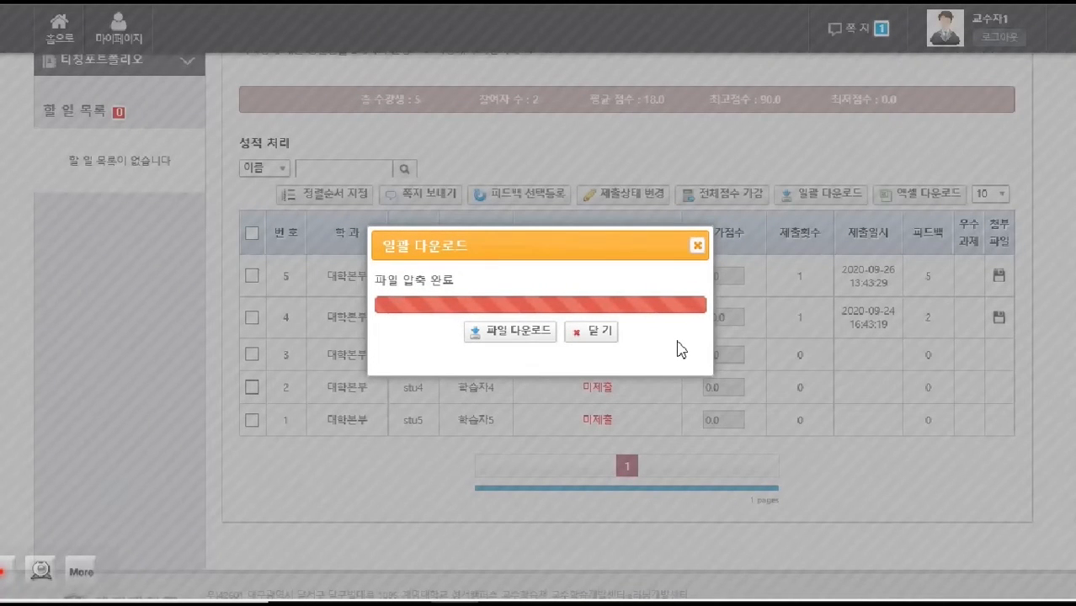
{"action": "left_click", "coordinate": [695, 249]}
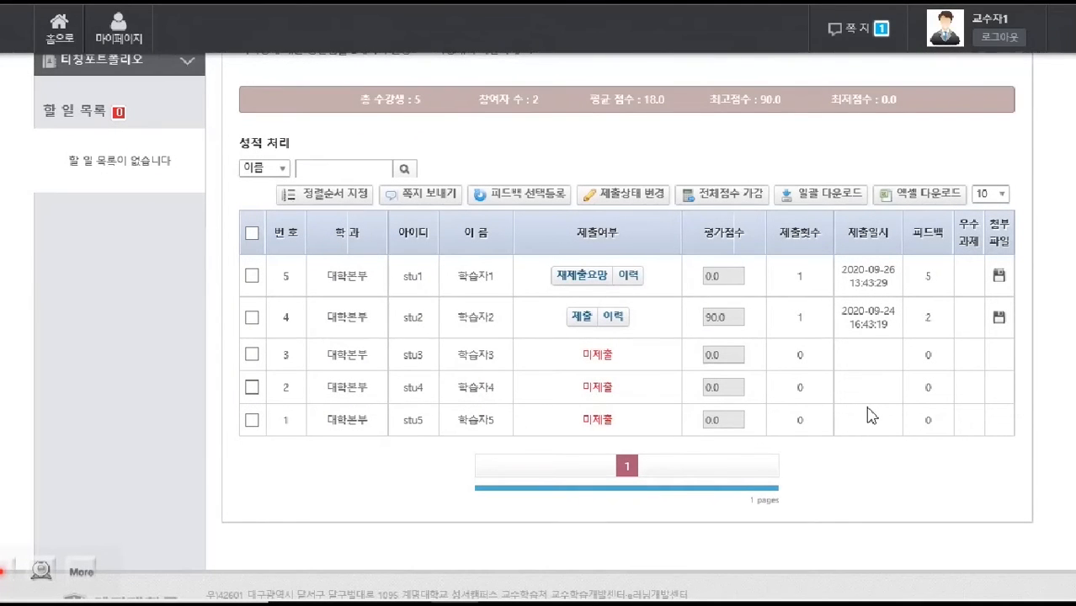
Export the assignment's grading list to Excel and open reportScoreList.xls despite the file format warning
{"action": "left_click", "coordinate": [919, 193]}
{"action": "left_click", "coordinate": [762, 580]}
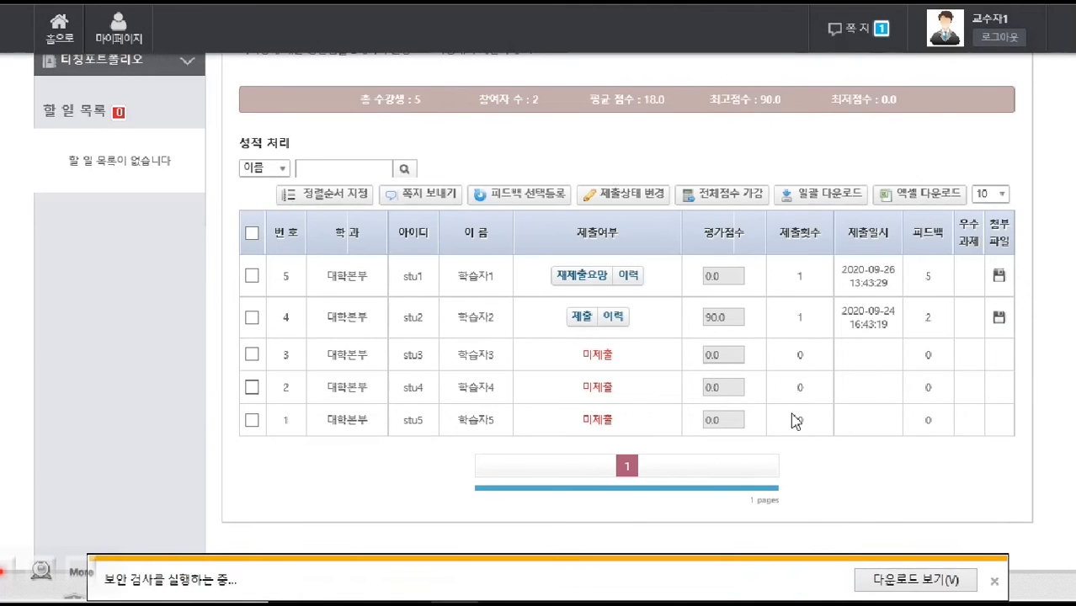
{"action": "left_click", "coordinate": [647, 372]}
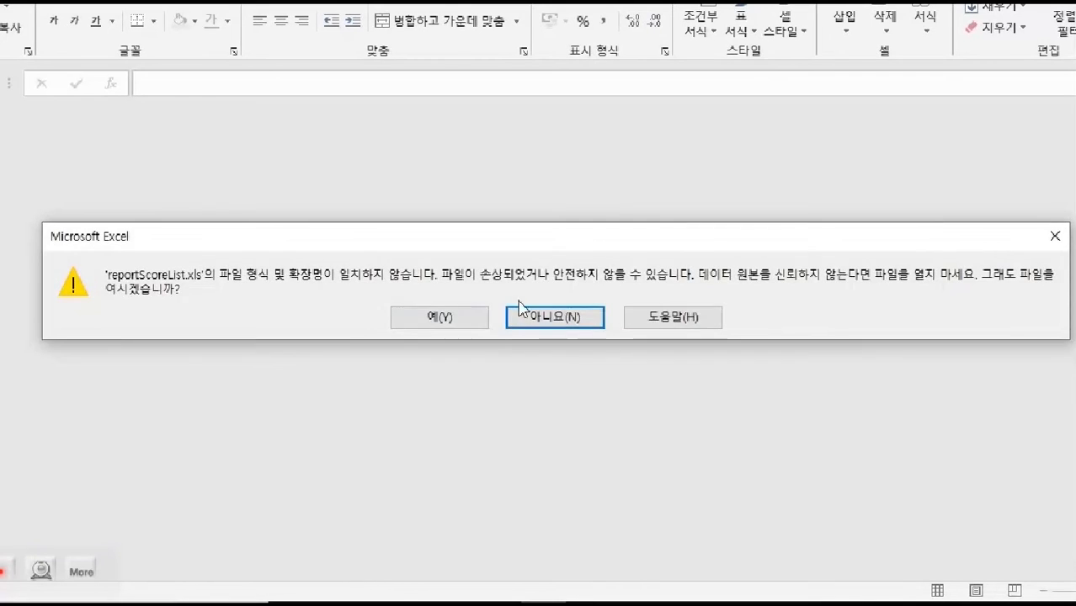
{"action": "left_click", "coordinate": [470, 316]}
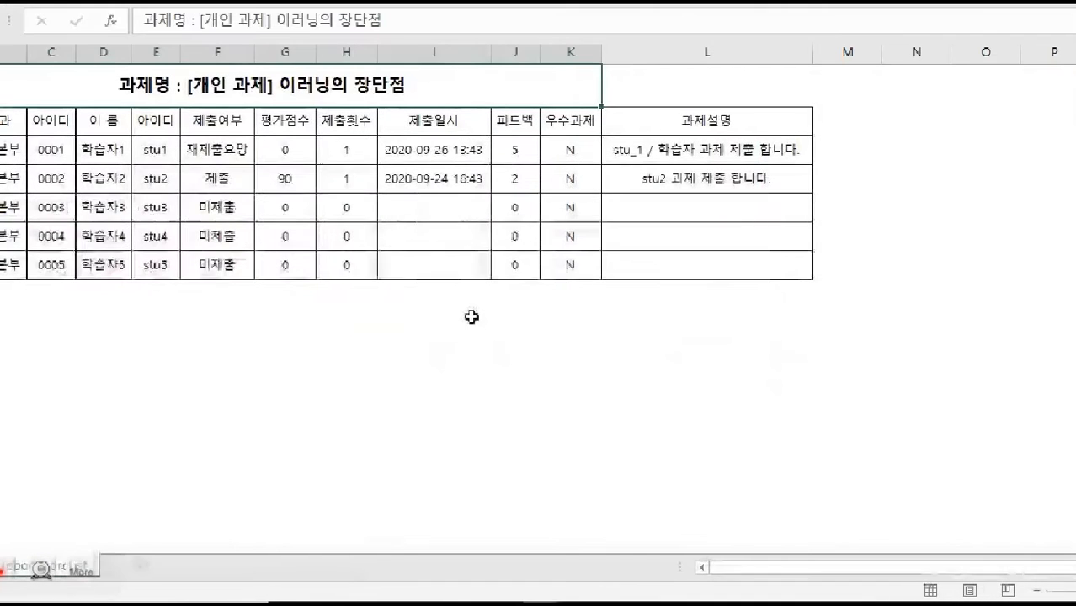
Examine the exported learner rows, covering submission status, score, submission count and date, feedback, excellent assignment and description
{"action": "left_click_drag", "start_coordinate": [101, 149], "coordinate": [448, 272]}
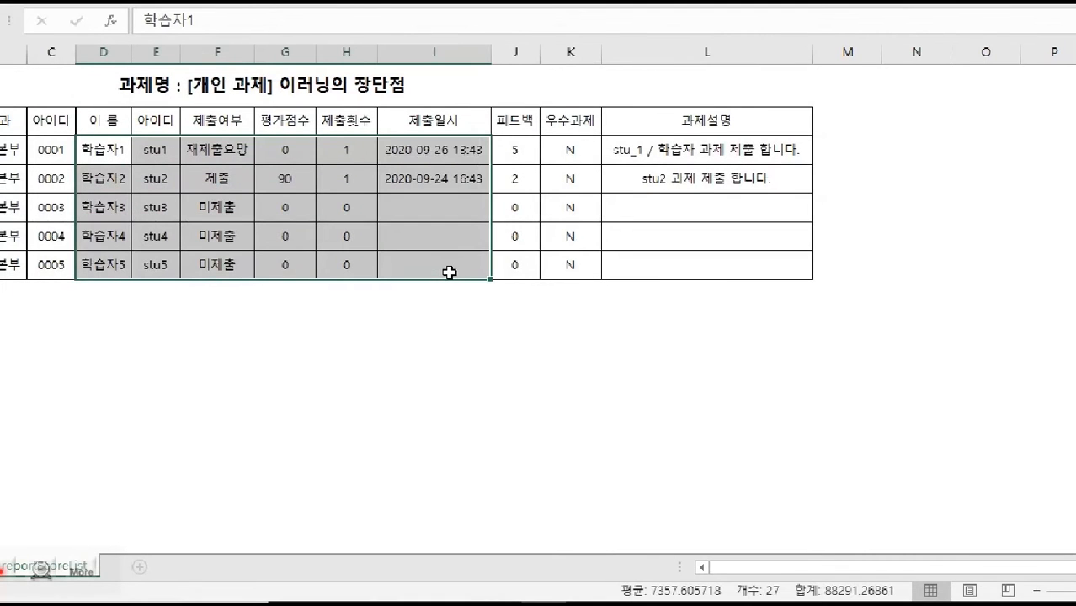
{"action": "left_click", "coordinate": [345, 203]}
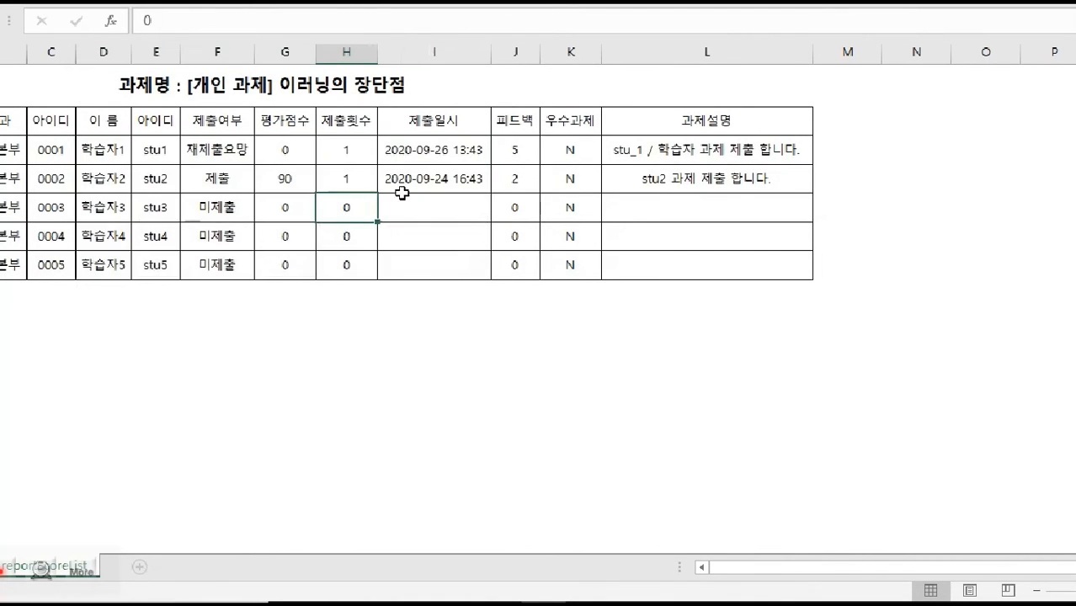
{"action": "left_click_drag", "start_coordinate": [532, 152], "coordinate": [706, 264]}
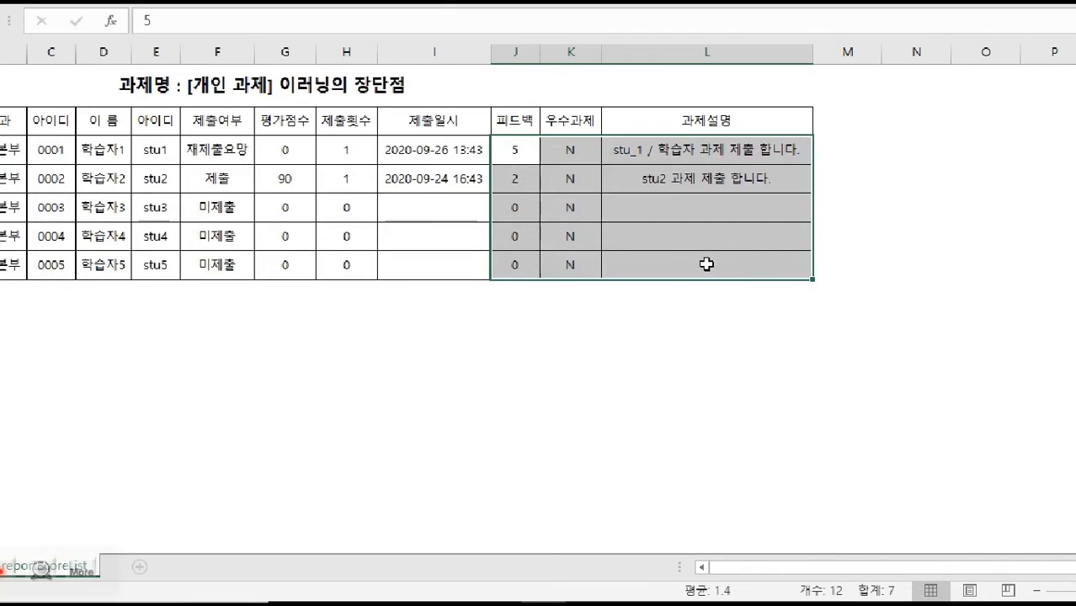
{"action": "left_click", "coordinate": [683, 226]}
{"action": "left_click_drag", "start_coordinate": [749, 214], "coordinate": [10, 149]}
{"action": "left_click", "coordinate": [176, 236]}
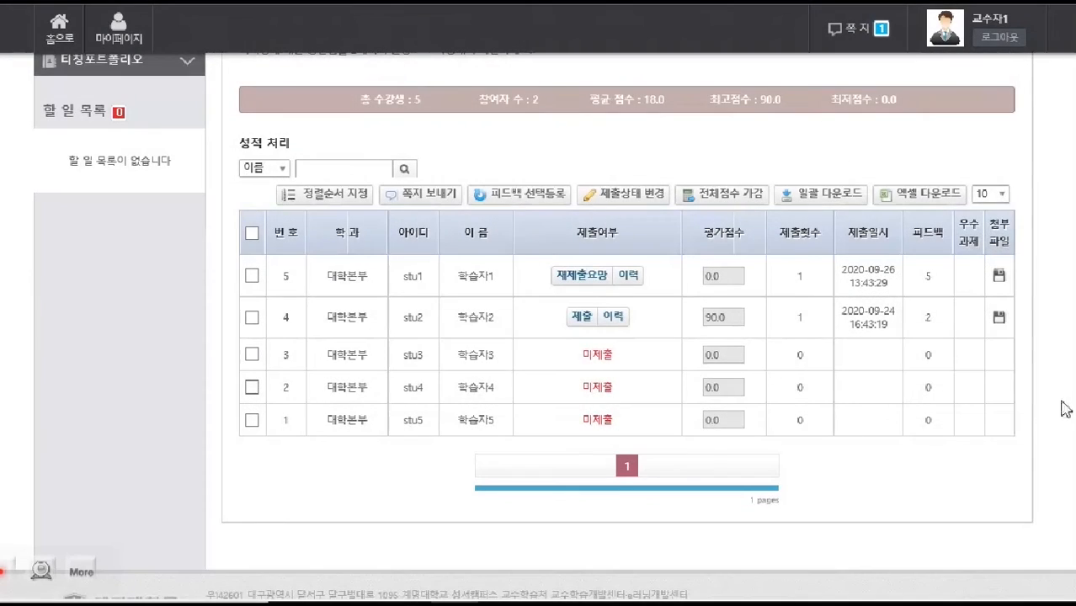
Switch back to the LMS and return from the assignment evaluation to the assignment management list (과제 관리)
{"action": "scroll", "coordinate": [1048, 410], "scroll_direction": "up", "scroll_amount": 5}
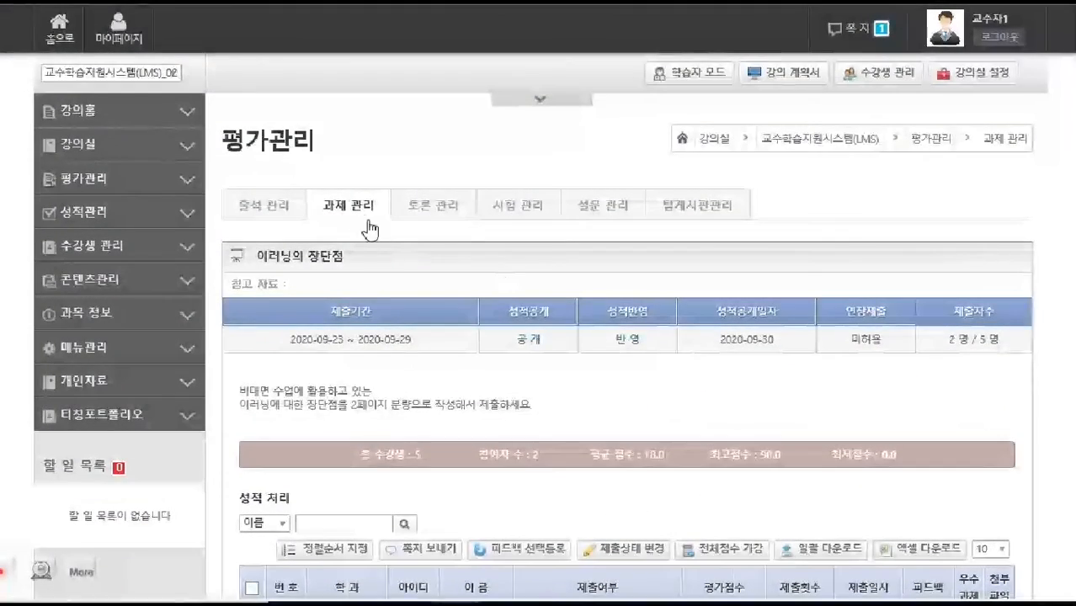
{"action": "left_click", "coordinate": [366, 217]}
{"action": "scroll", "coordinate": [644, 387], "scroll_direction": "down", "scroll_amount": 1}
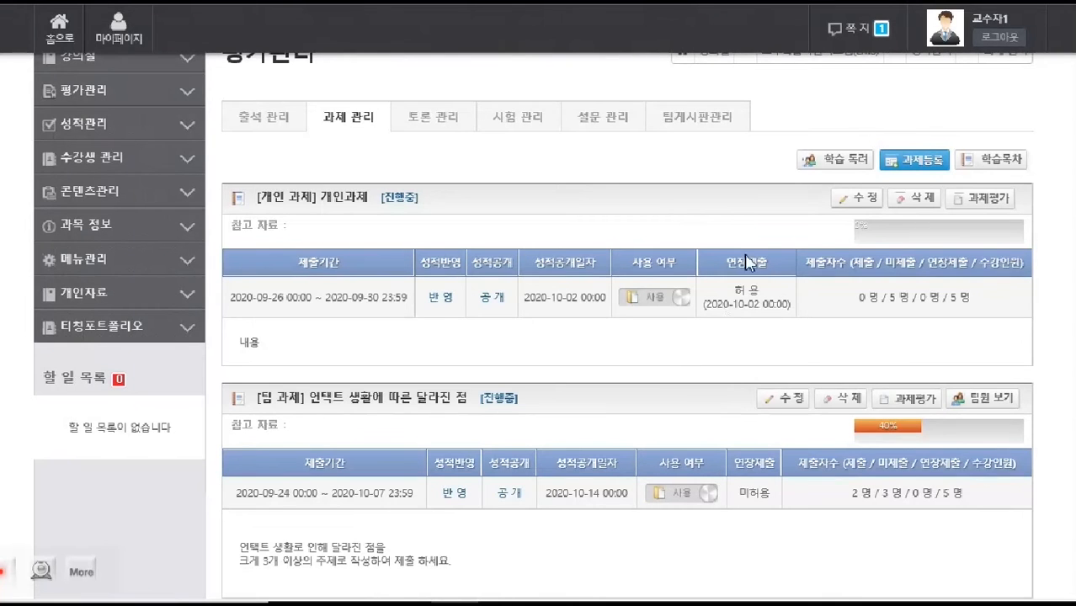
Open the evaluation of the individual assignment 개인과제 and change every learner's submission status to submitted (제출상태 변경)
{"action": "left_click", "coordinate": [1002, 199]}
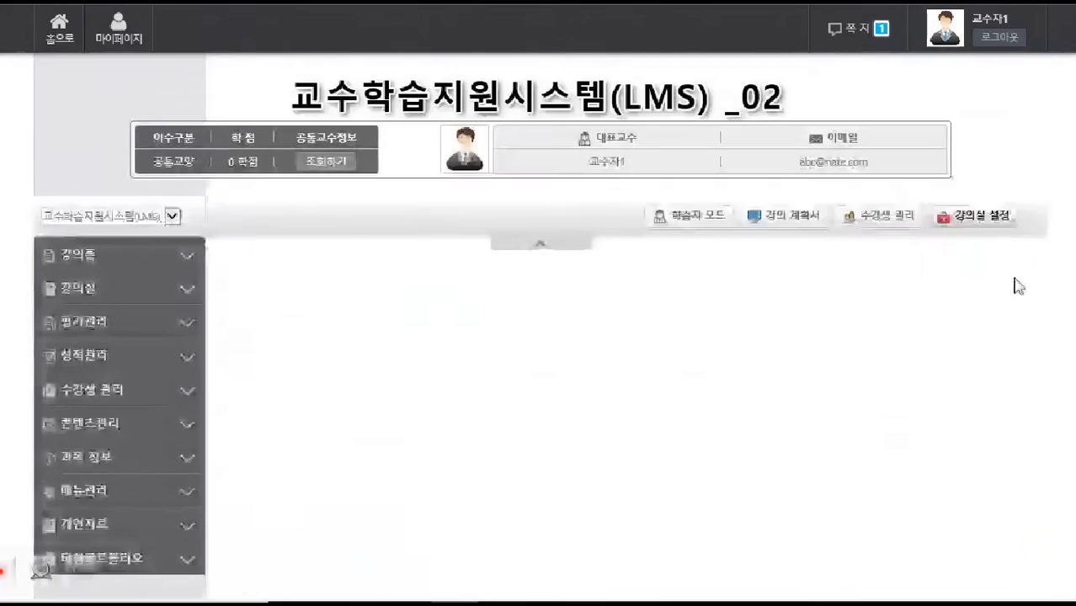
{"action": "scroll", "coordinate": [713, 349], "scroll_direction": "down", "scroll_amount": 3}
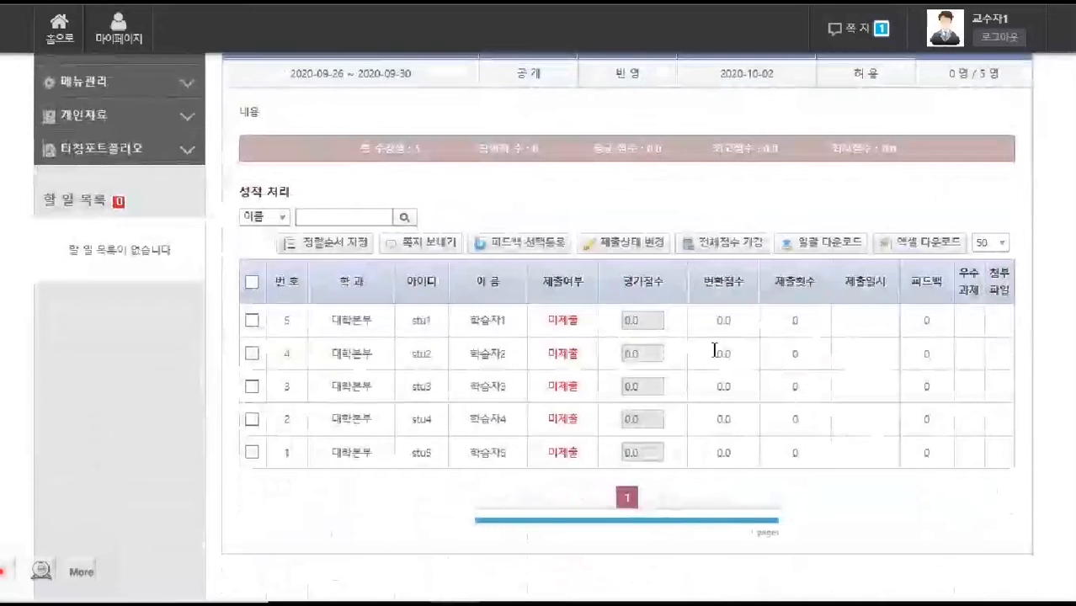
{"action": "left_click_drag", "start_coordinate": [573, 453], "coordinate": [557, 399]}
{"action": "left_click", "coordinate": [554, 320]}
{"action": "left_click", "coordinate": [568, 459]}
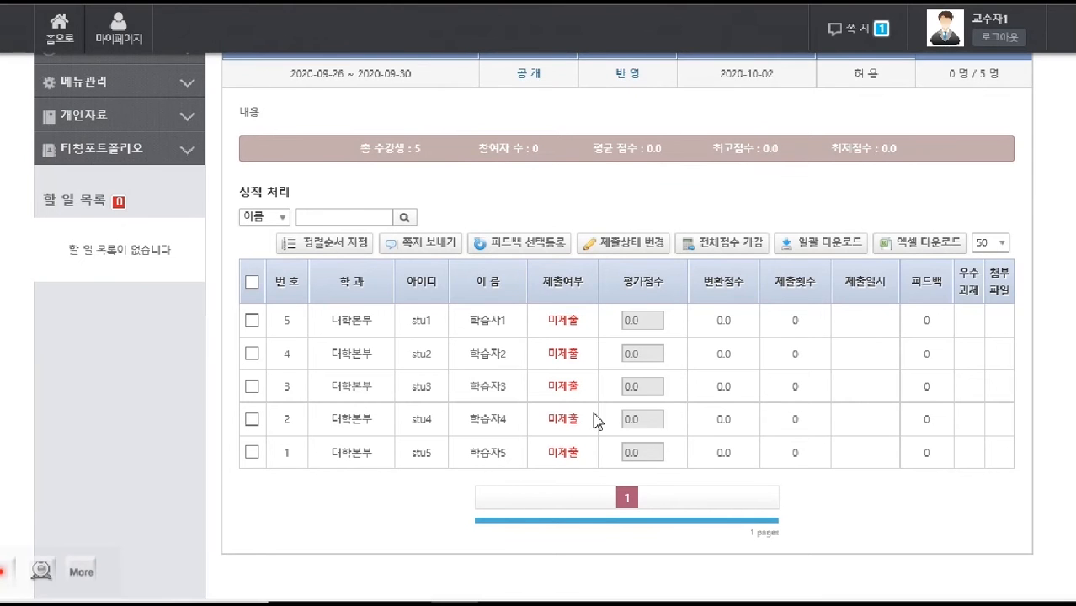
{"action": "left_click", "coordinate": [252, 282]}
{"action": "left_click", "coordinate": [626, 244]}
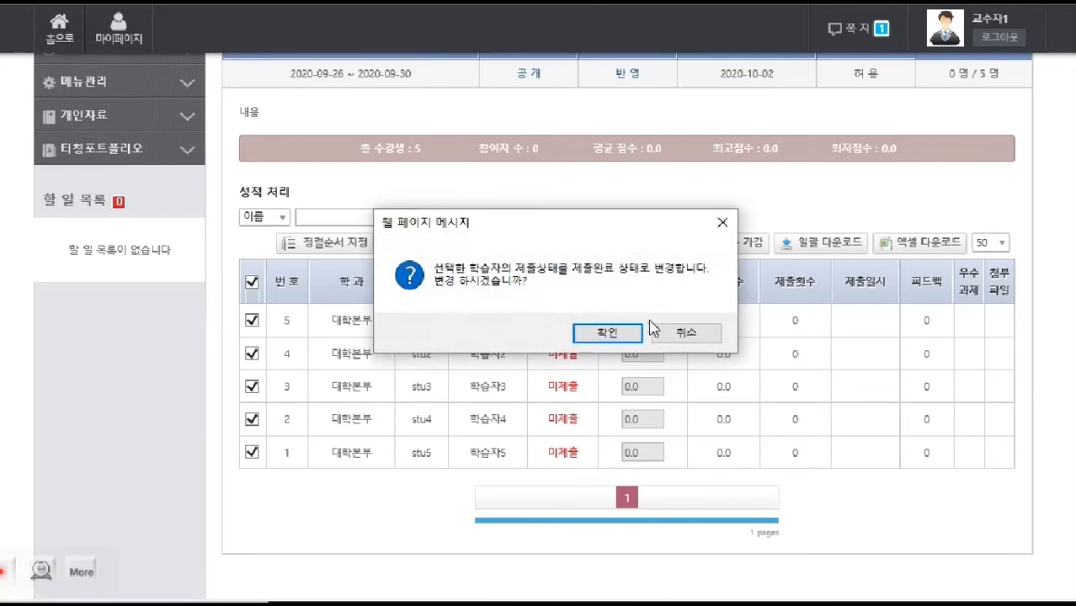
{"action": "left_click", "coordinate": [631, 340]}
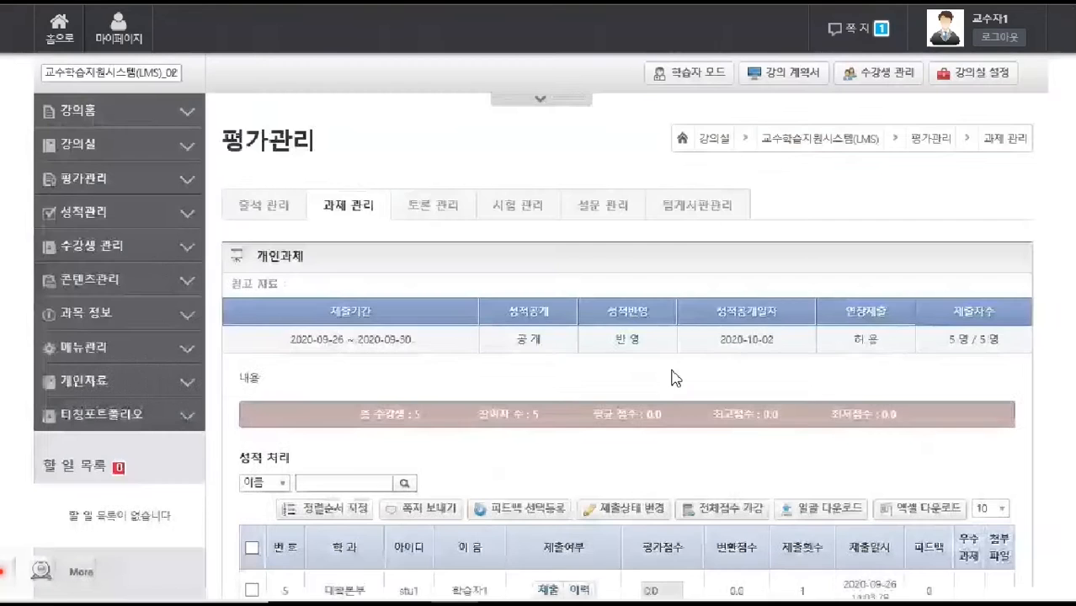
Open the first learner's submission (제출) and examine its score field, feedback editor and resubmission options
{"action": "scroll", "coordinate": [678, 377], "scroll_direction": "down", "scroll_amount": 6}
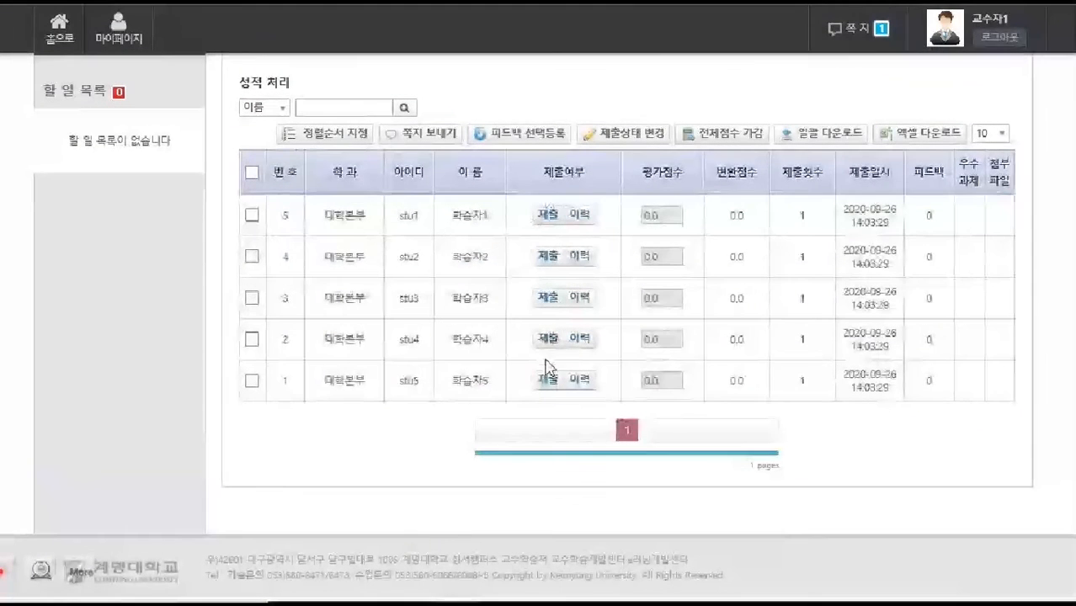
{"action": "left_click", "coordinate": [548, 215]}
{"action": "scroll", "coordinate": [745, 261], "scroll_direction": "down", "scroll_amount": 5}
{"action": "left_click", "coordinate": [392, 168]}
{"action": "left_click", "coordinate": [454, 456]}
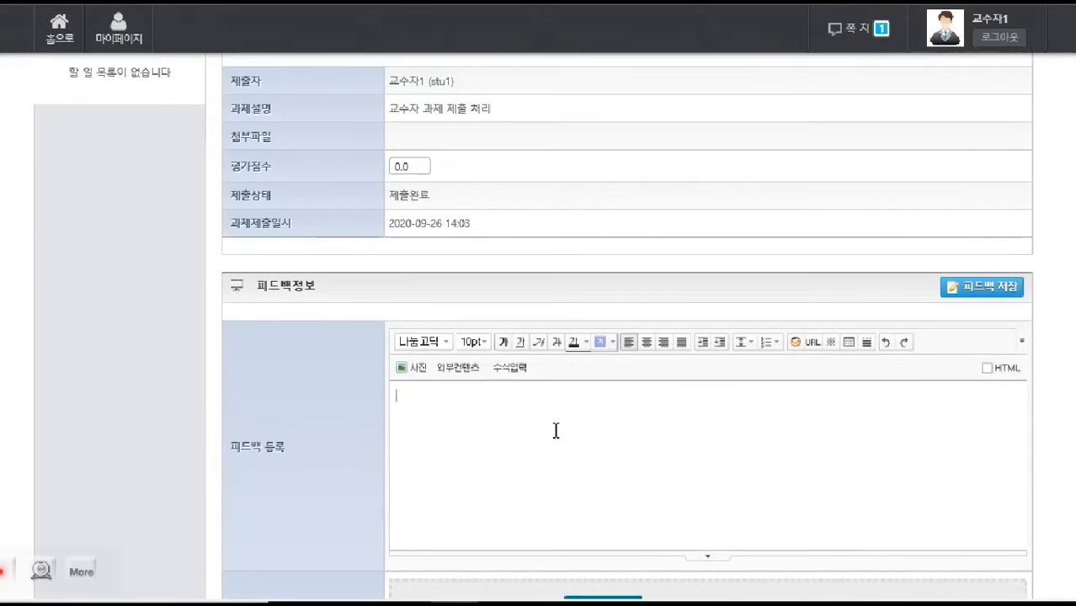
{"action": "scroll", "coordinate": [727, 454], "scroll_direction": "down", "scroll_amount": 3}
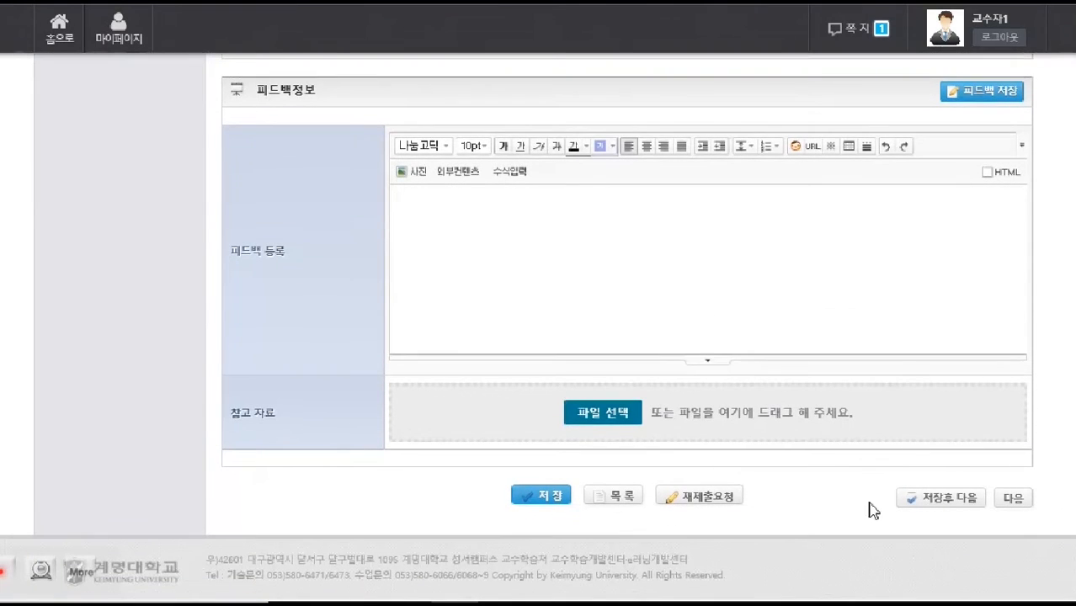
Leave the submission without saving and return through the learner list to the assignment management list (과제 관리)
{"action": "left_click", "coordinate": [616, 497]}
{"action": "scroll", "coordinate": [842, 455], "scroll_direction": "down", "scroll_amount": 4}
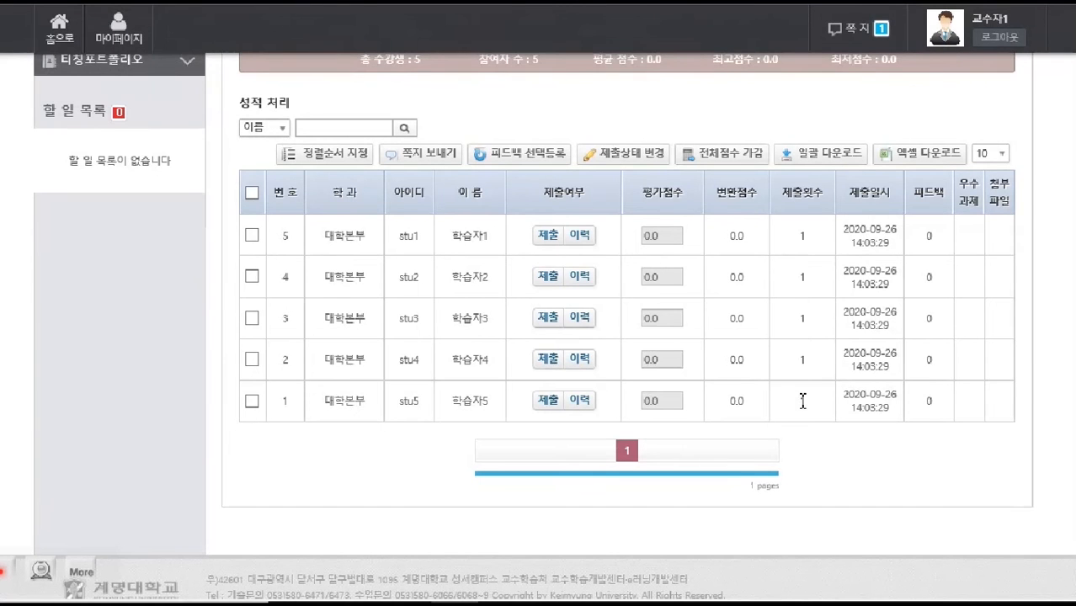
{"action": "scroll", "coordinate": [793, 355], "scroll_direction": "up", "scroll_amount": 3}
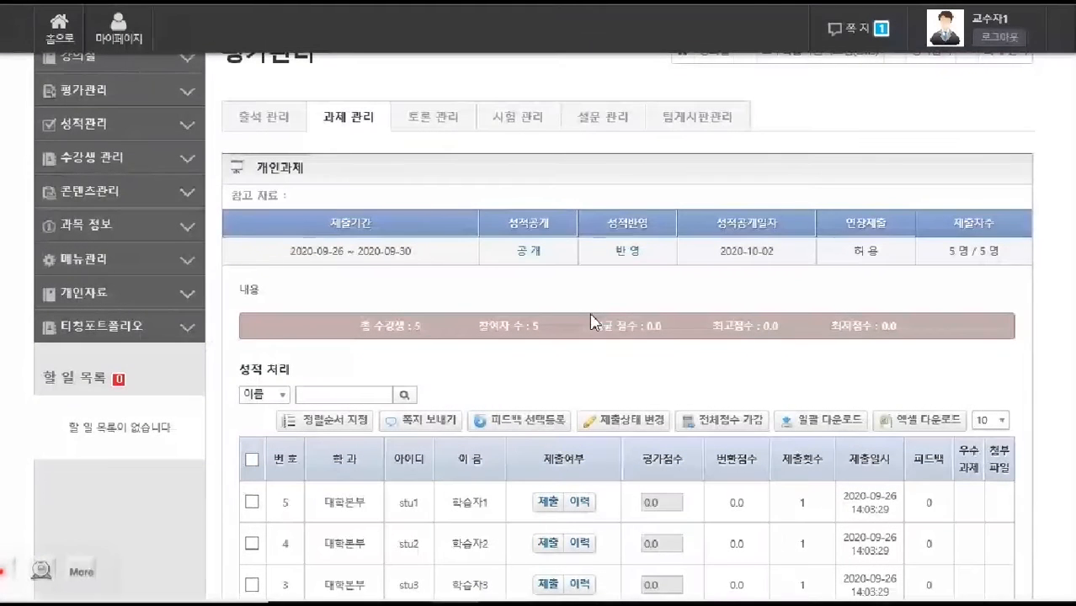
{"action": "left_click", "coordinate": [368, 126]}
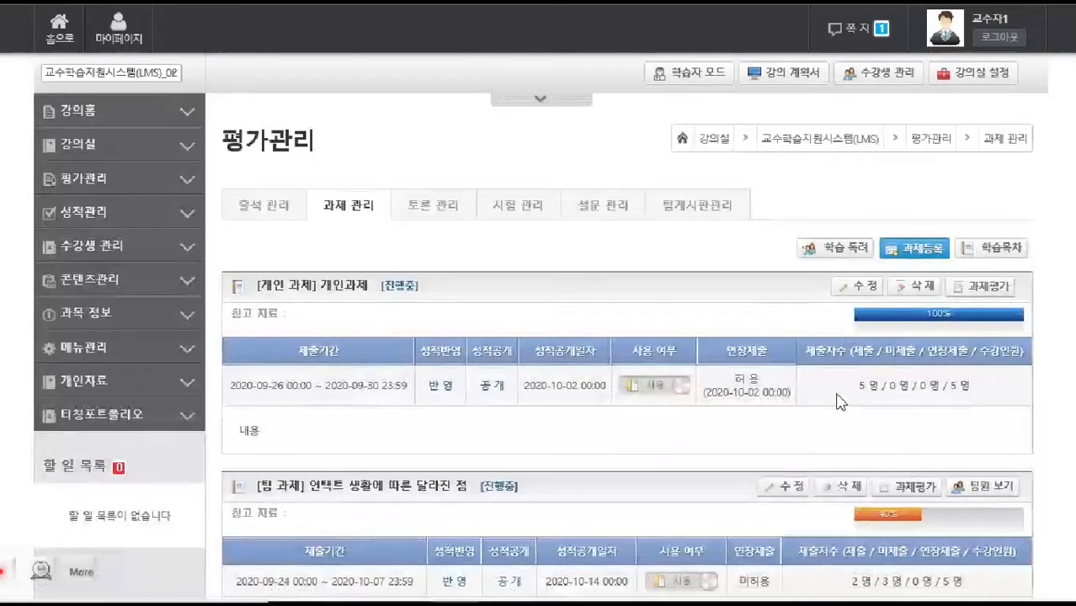
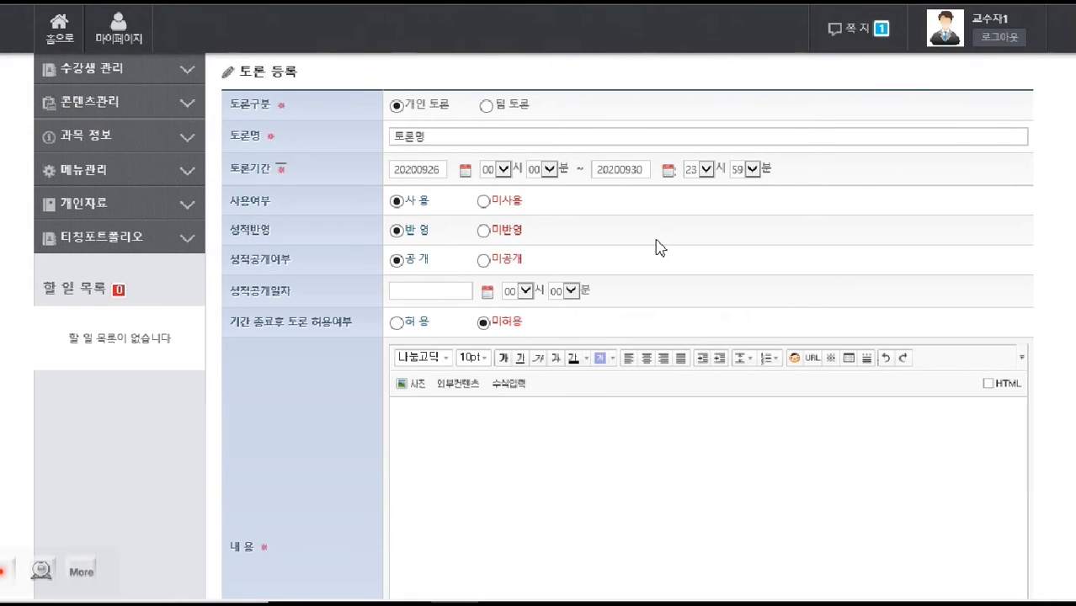
Switch the discussion's usage to 미사용 and back to 사용, and check the grade release date calendar without choosing a date
{"action": "left_click", "coordinate": [483, 202]}
{"action": "left_click", "coordinate": [396, 202]}
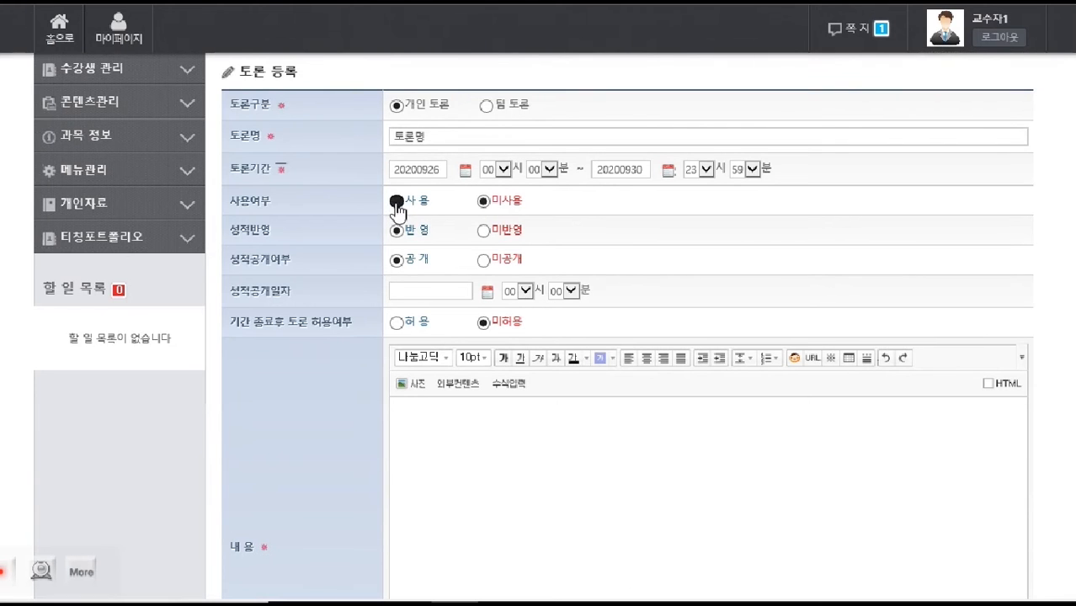
{"action": "scroll", "coordinate": [455, 228], "scroll_direction": "down", "scroll_amount": 1}
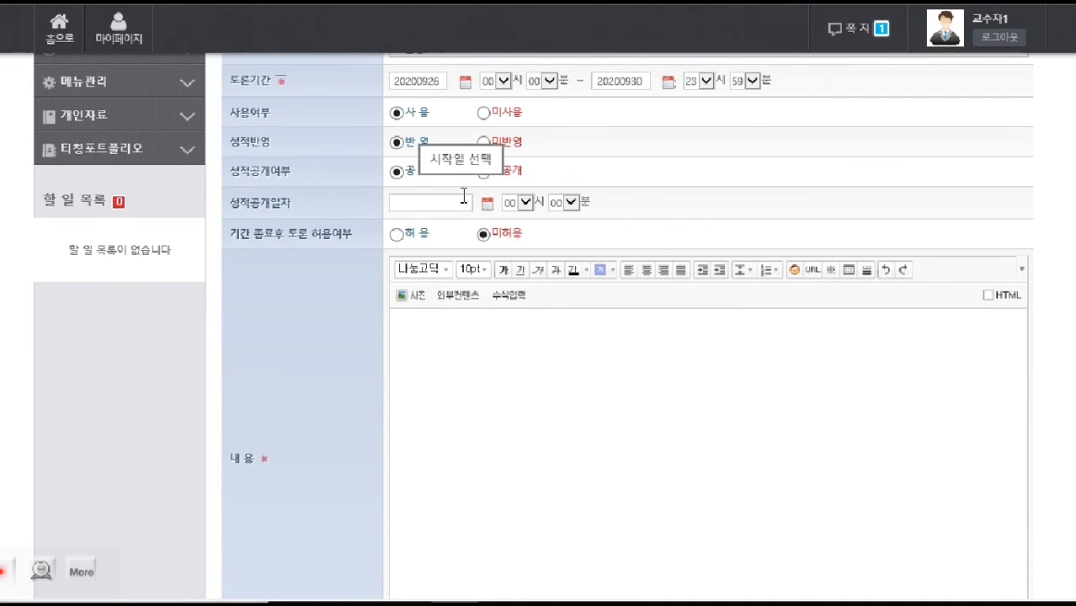
{"action": "left_click", "coordinate": [463, 195]}
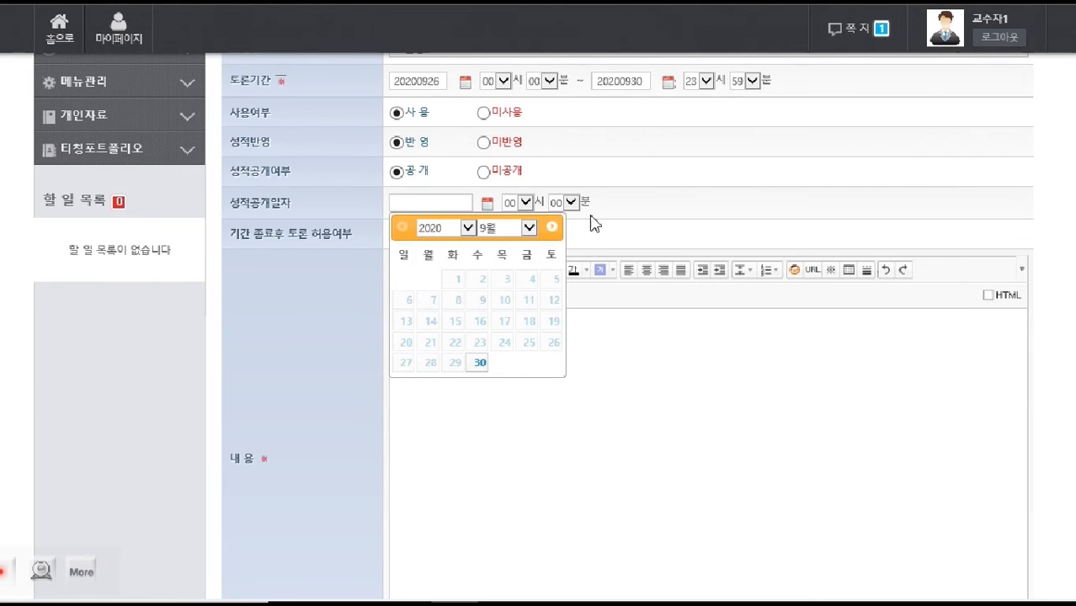
{"action": "left_click", "coordinate": [658, 208]}
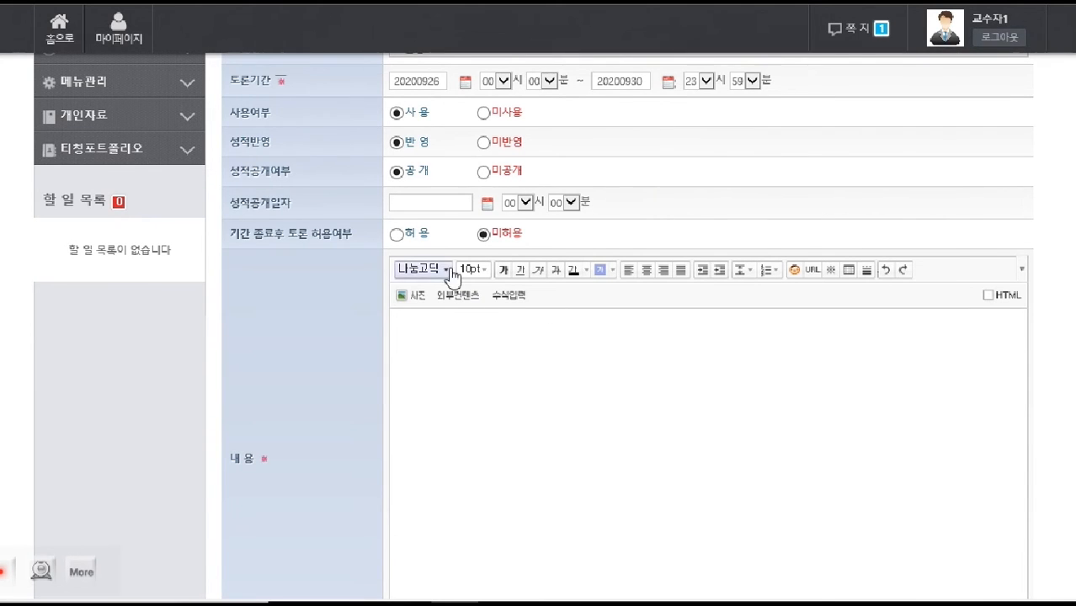
Allow discussion after the period ends (허용), enter 내용 as the content and save the discussion with the automatic grade release date
{"action": "left_click", "coordinate": [397, 234]}
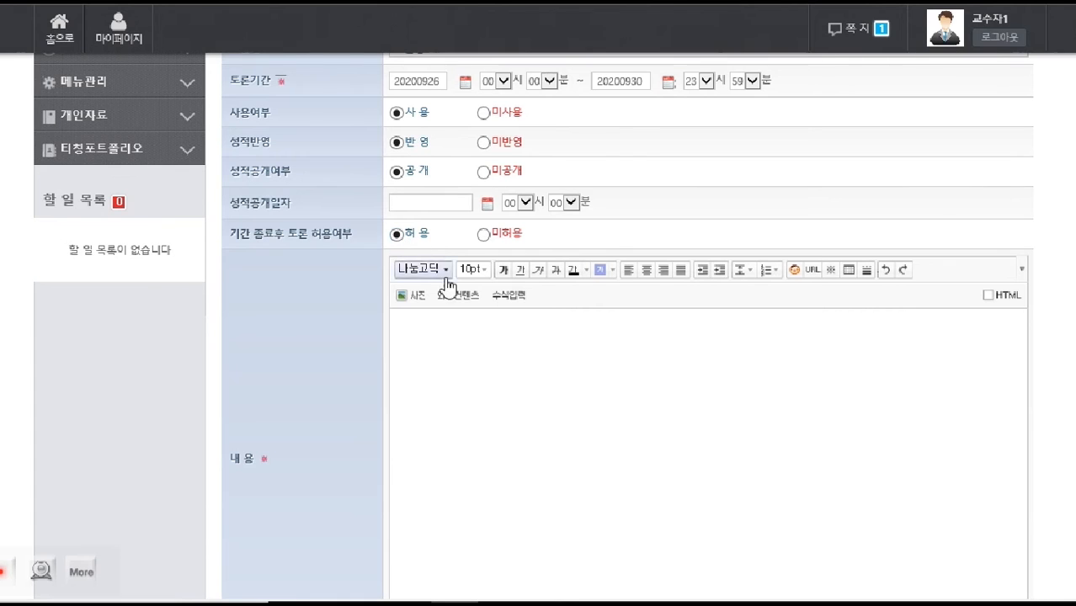
{"action": "left_click", "coordinate": [520, 408]}
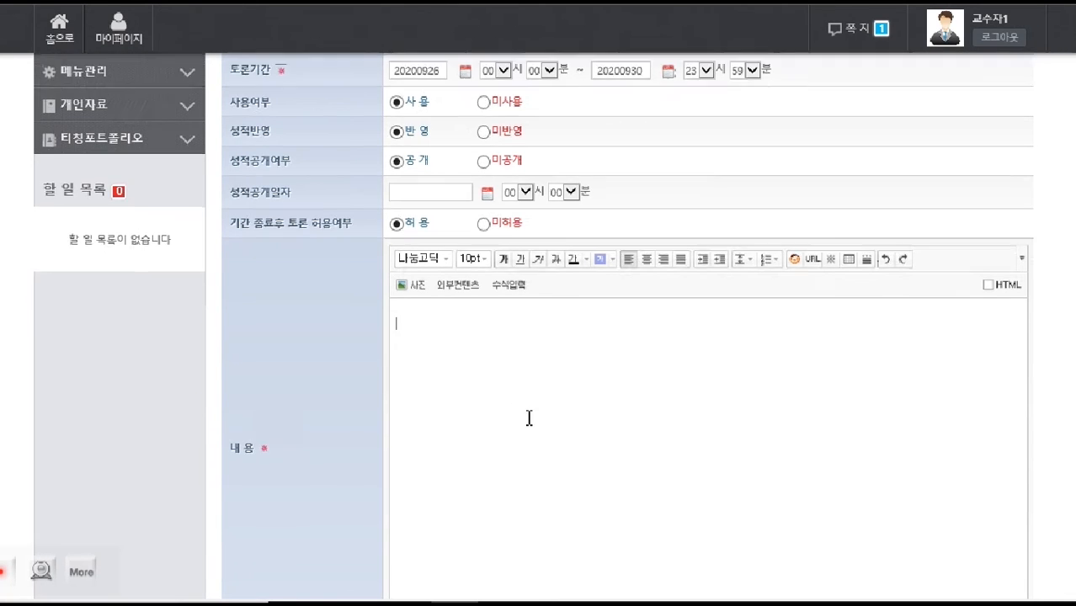
{"action": "scroll", "coordinate": [963, 430], "scroll_direction": "down", "scroll_amount": 2}
{"action": "type", "text": "내용"}
{"action": "scroll", "coordinate": [639, 425], "scroll_direction": "down", "scroll_amount": 1}
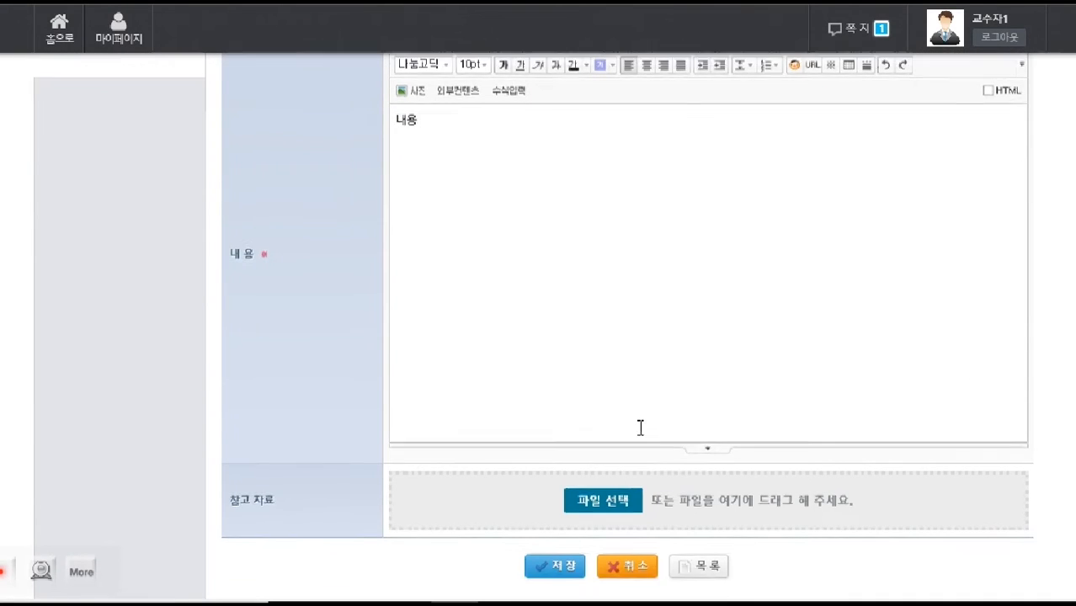
{"action": "left_click", "coordinate": [553, 492]}
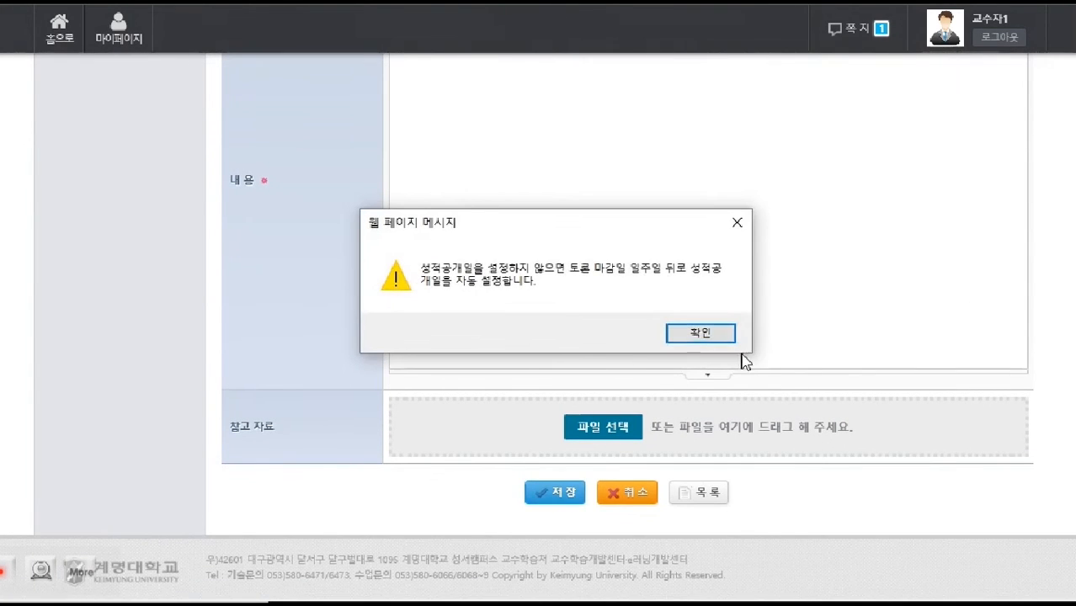
{"action": "left_click", "coordinate": [702, 335]}
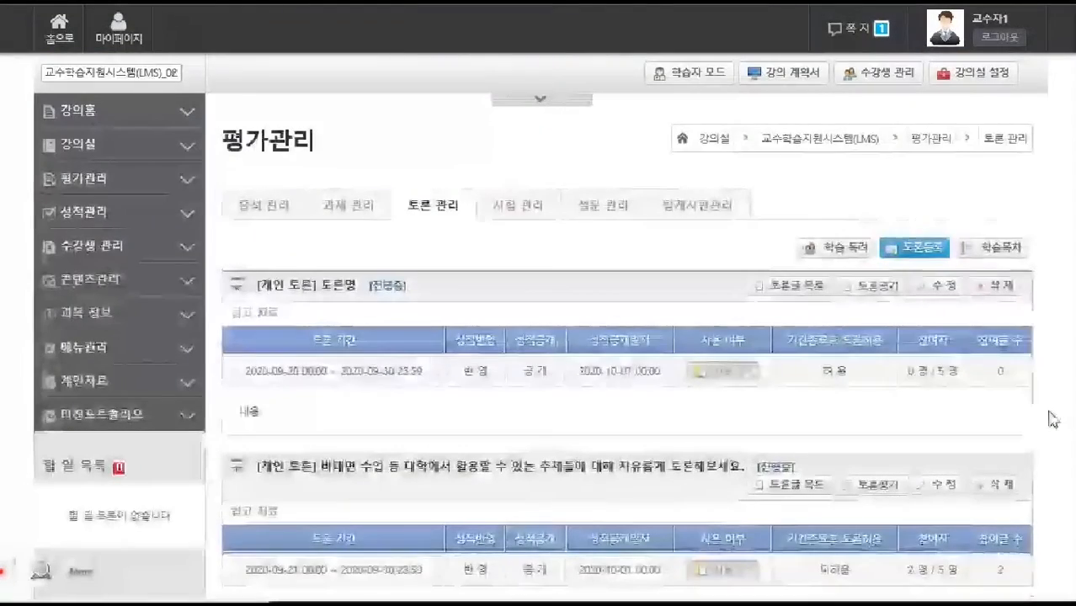
Open the evaluation (토론평가) of the 비대면 수업 discussion and view the first learner's posts and score field
{"action": "scroll", "coordinate": [1027, 416], "scroll_direction": "down", "scroll_amount": 1}
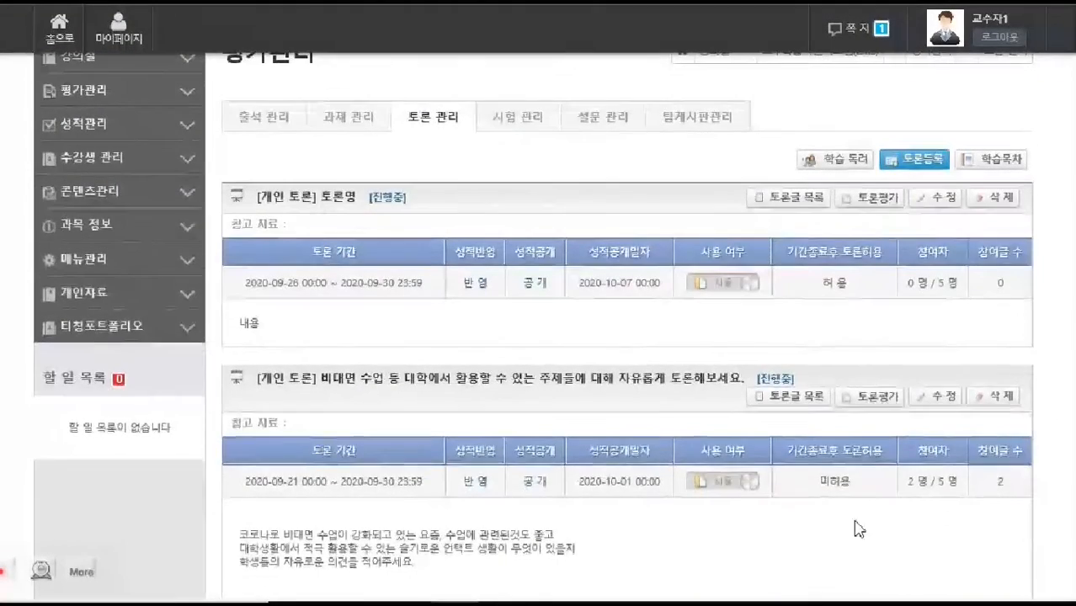
{"action": "scroll", "coordinate": [846, 518], "scroll_direction": "down", "scroll_amount": 1}
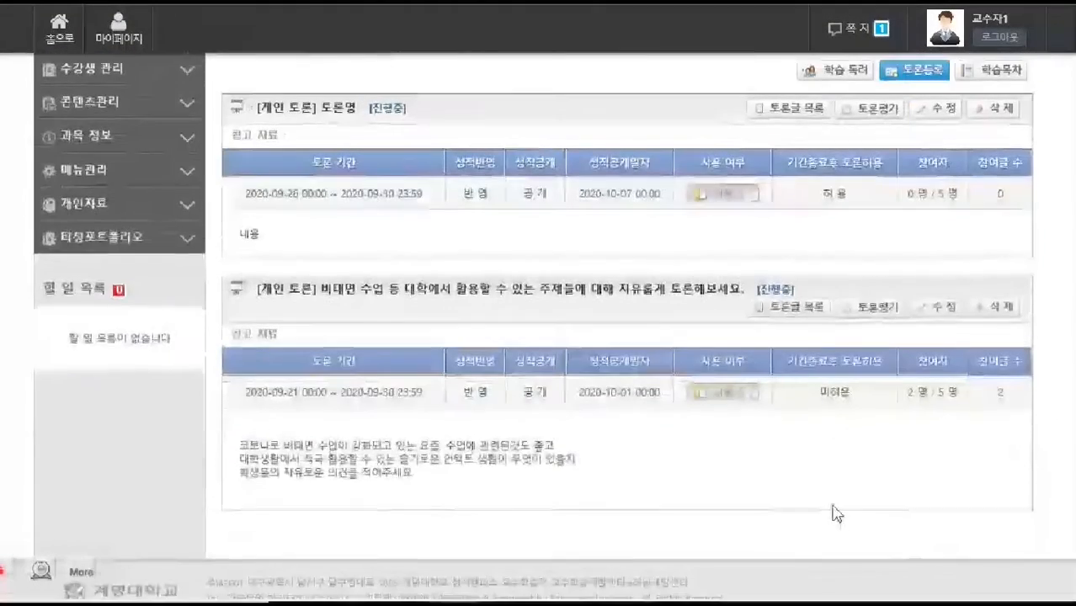
{"action": "left_click", "coordinate": [884, 311]}
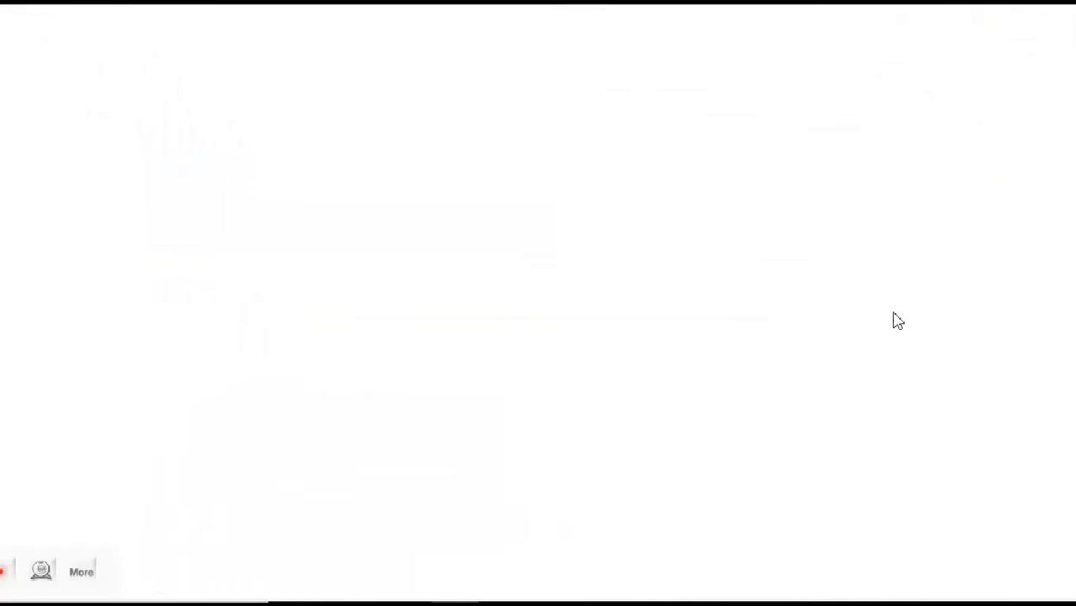
{"action": "scroll", "coordinate": [1041, 443], "scroll_direction": "down", "scroll_amount": 3}
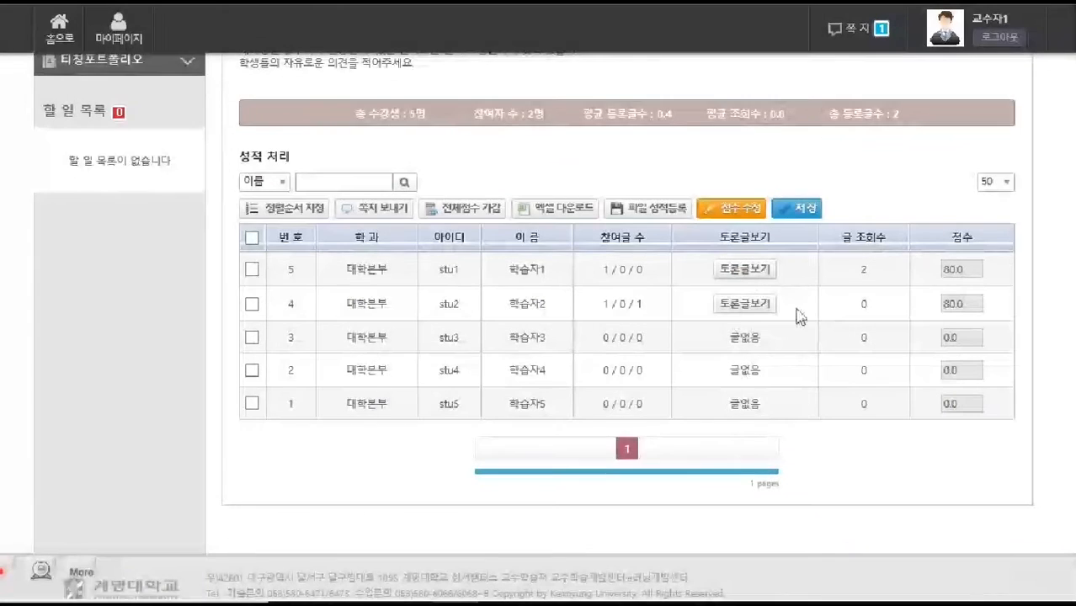
{"action": "left_click", "coordinate": [758, 274]}
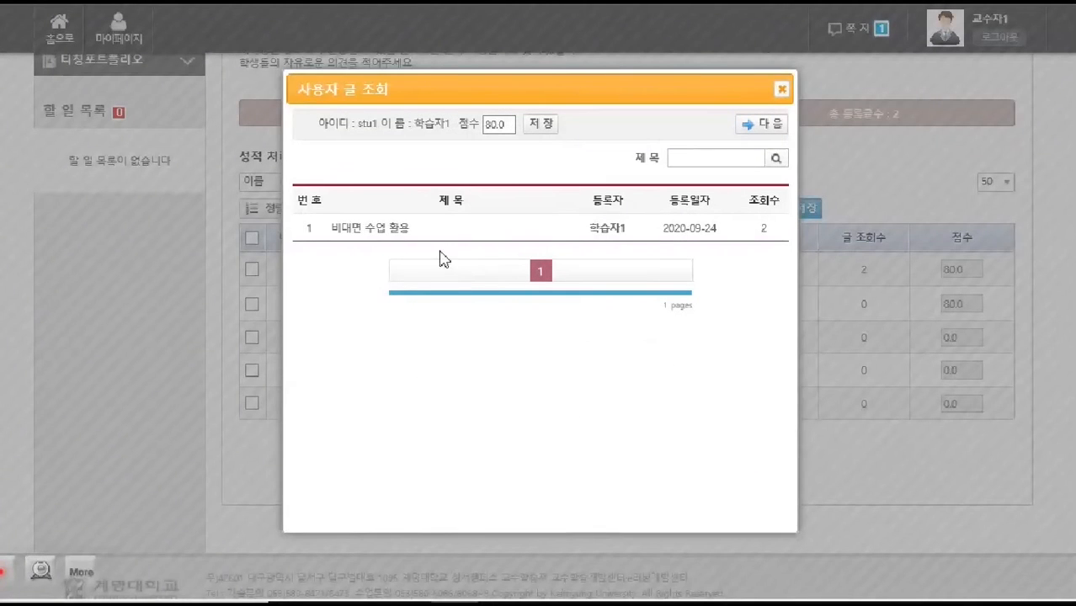
{"action": "left_click_drag", "start_coordinate": [505, 125], "coordinate": [475, 126]}
{"action": "left_click", "coordinate": [485, 165]}
Move on to the second learner and read the posts 비대면 수업 활용, including its comment, and 팀활동 결과물은 영상으로
{"action": "left_click", "coordinate": [769, 132]}
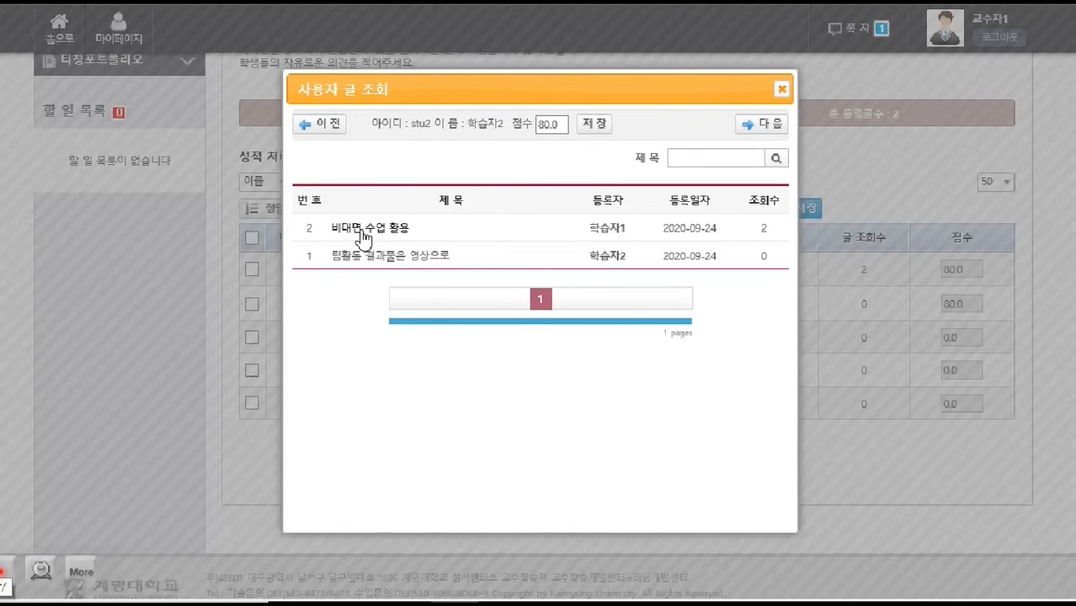
{"action": "left_click", "coordinate": [362, 237]}
{"action": "scroll", "coordinate": [533, 370], "scroll_direction": "down", "scroll_amount": 1}
{"action": "left_click_drag", "start_coordinate": [492, 362], "coordinate": [387, 362]}
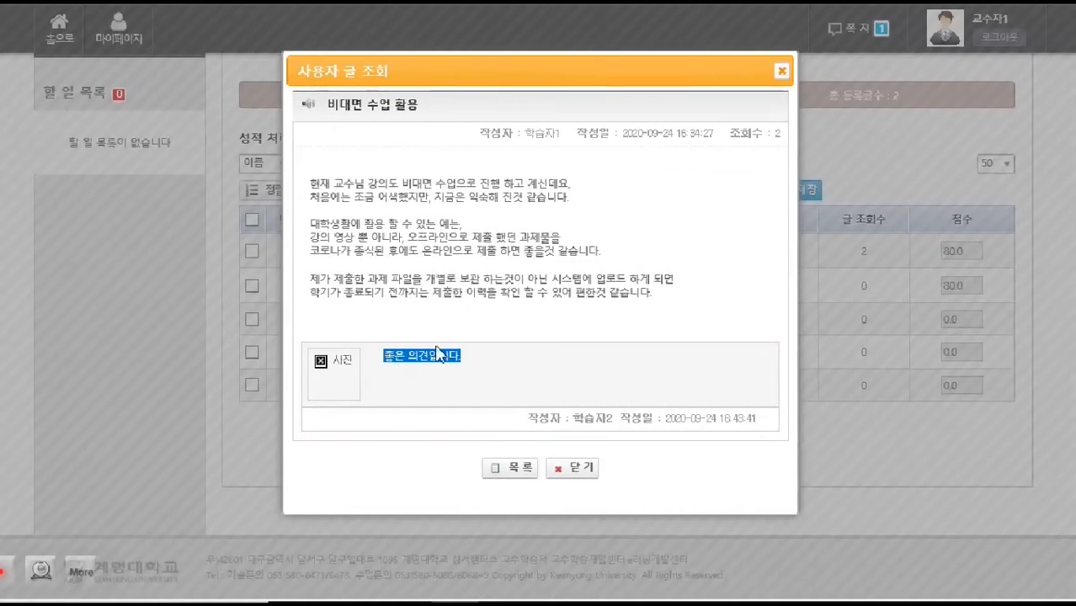
{"action": "left_click", "coordinate": [526, 469]}
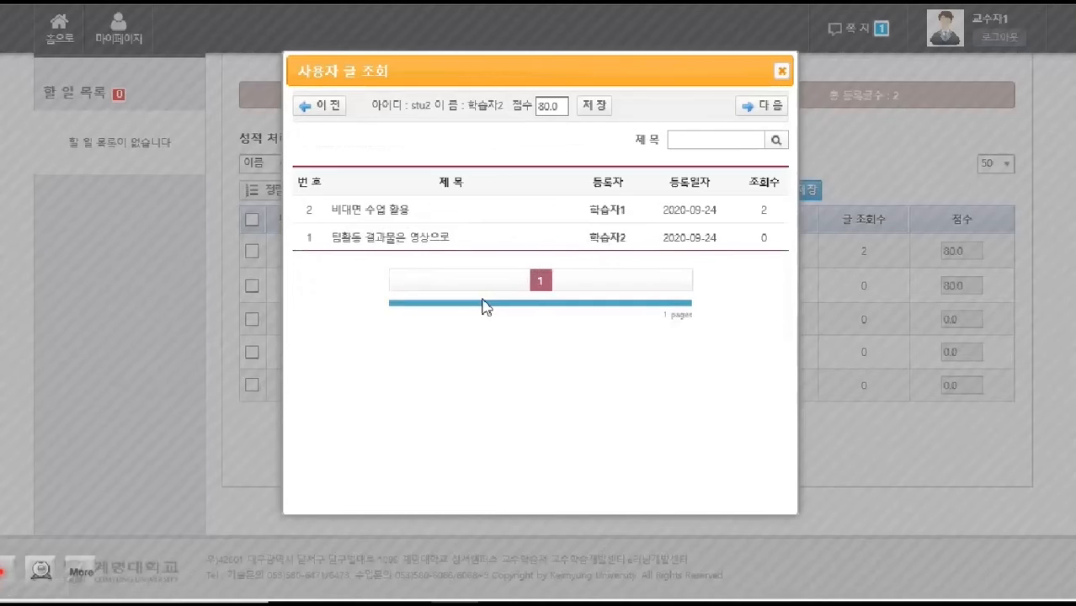
{"action": "left_click", "coordinate": [427, 253]}
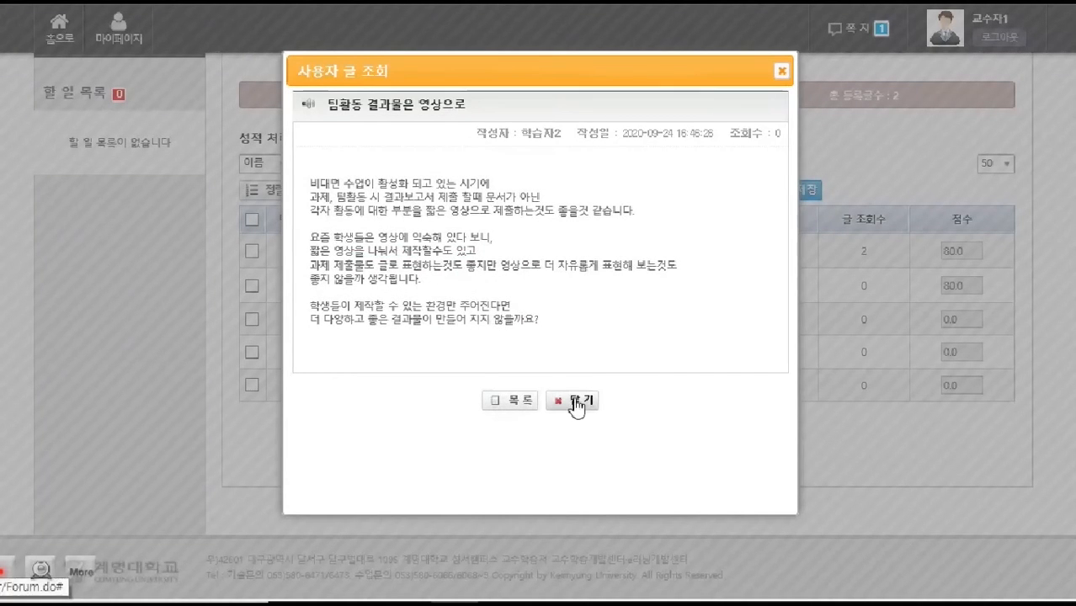
{"action": "left_click", "coordinate": [520, 404]}
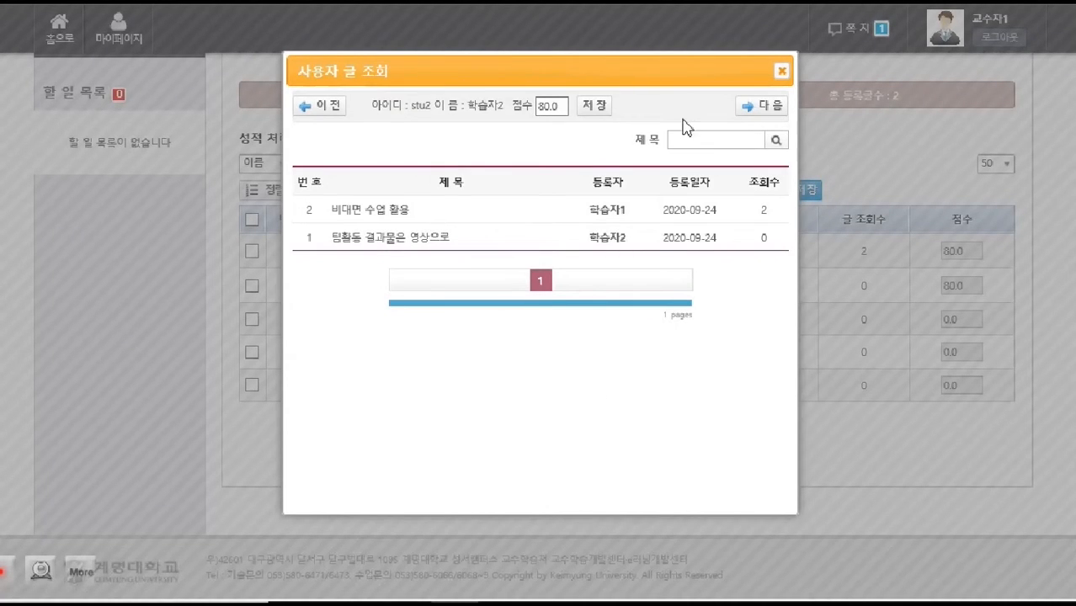
Move on to the third learner's posts, close the post viewer and look over the discussion's grading page
{"action": "left_click", "coordinate": [746, 112]}
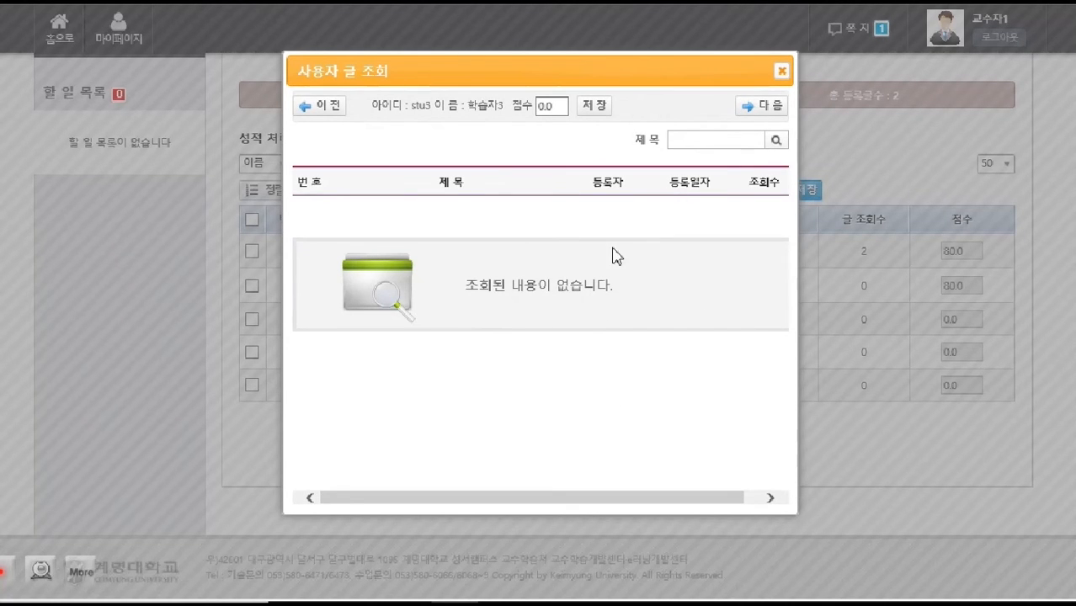
{"action": "left_click", "coordinate": [781, 74]}
{"action": "scroll", "coordinate": [824, 485], "scroll_direction": "down", "scroll_amount": 3}
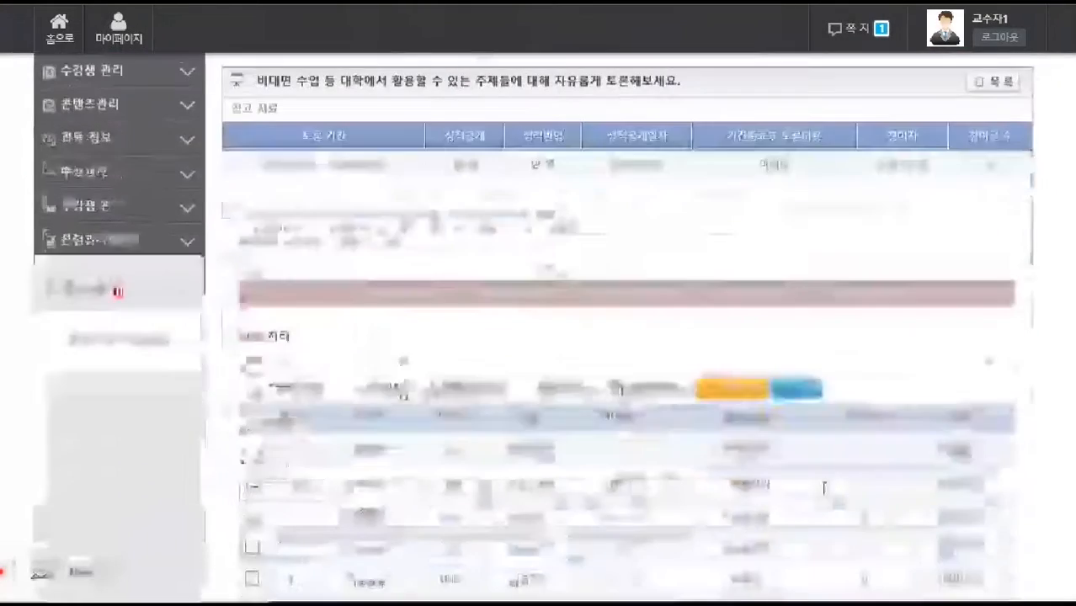
{"action": "scroll", "coordinate": [760, 509], "scroll_direction": "down", "scroll_amount": 3}
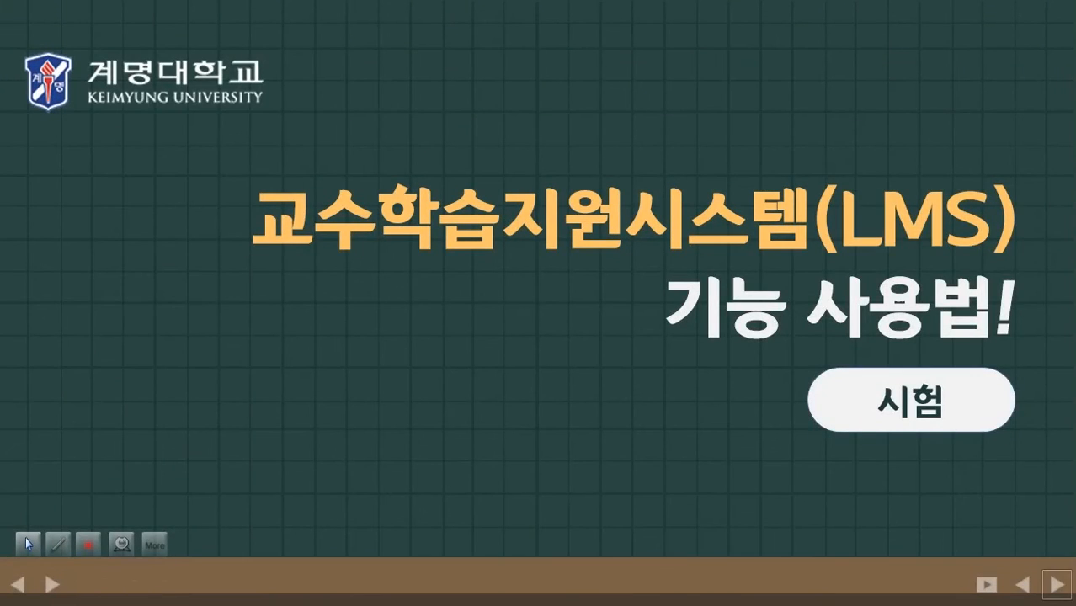
{"action": "left_click", "coordinate": [1057, 584]}
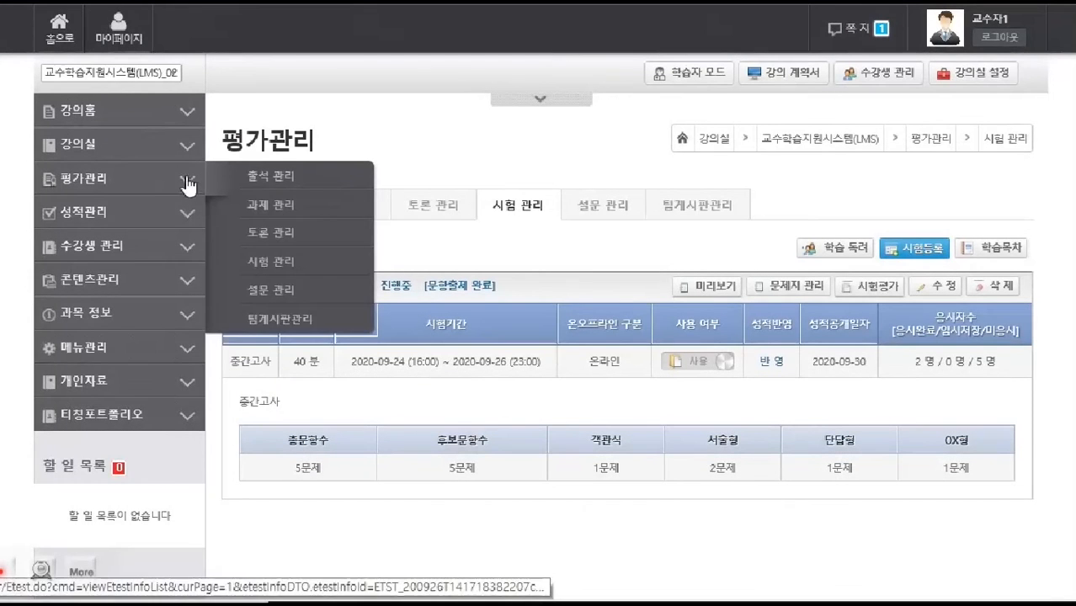
Go to exam management (시험 관리) under 평가관리 and start registering a new exam (시험등록)
{"action": "left_click", "coordinate": [187, 184]}
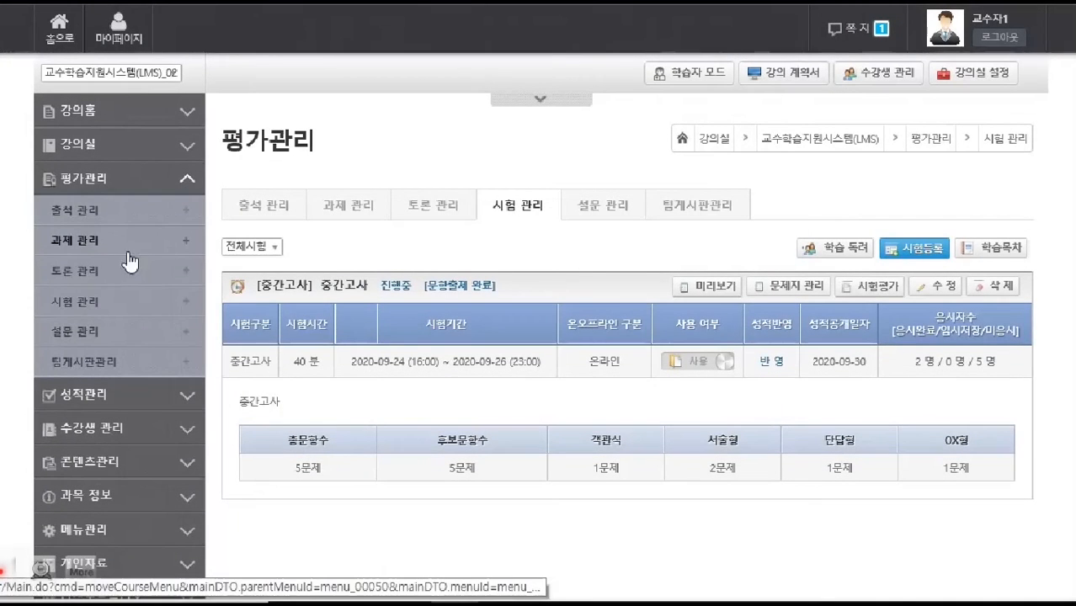
{"action": "left_click", "coordinate": [109, 309]}
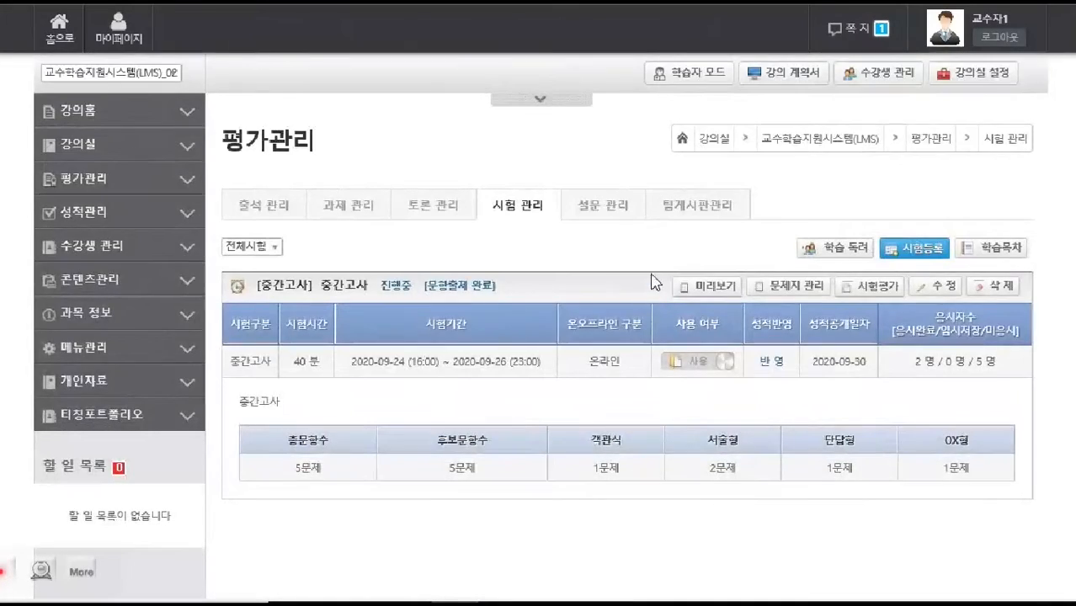
{"action": "scroll", "coordinate": [652, 282], "scroll_direction": "down", "scroll_amount": 1}
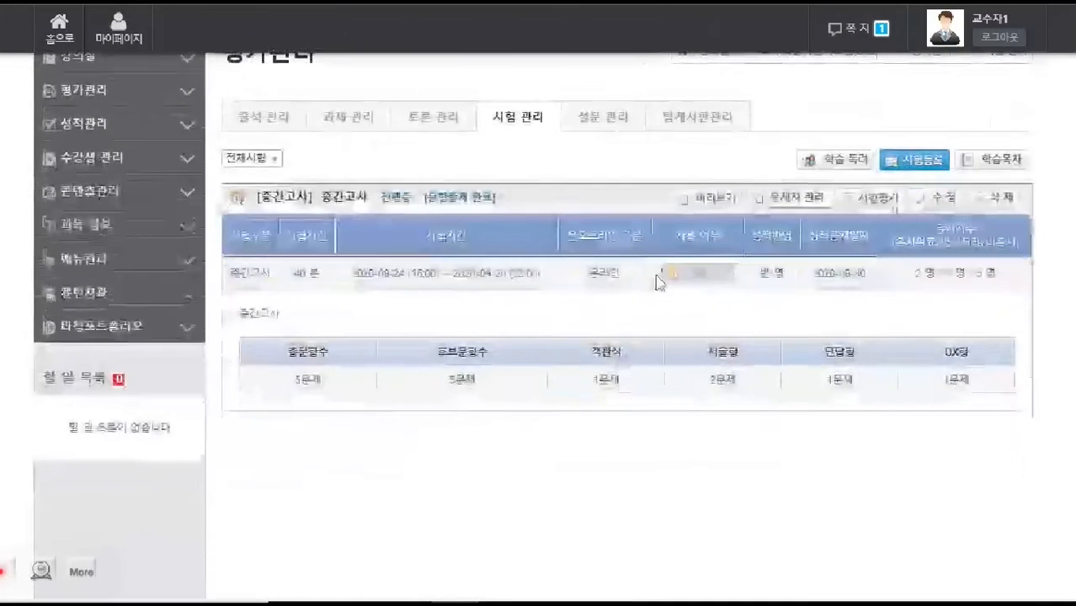
{"action": "left_click", "coordinate": [924, 163]}
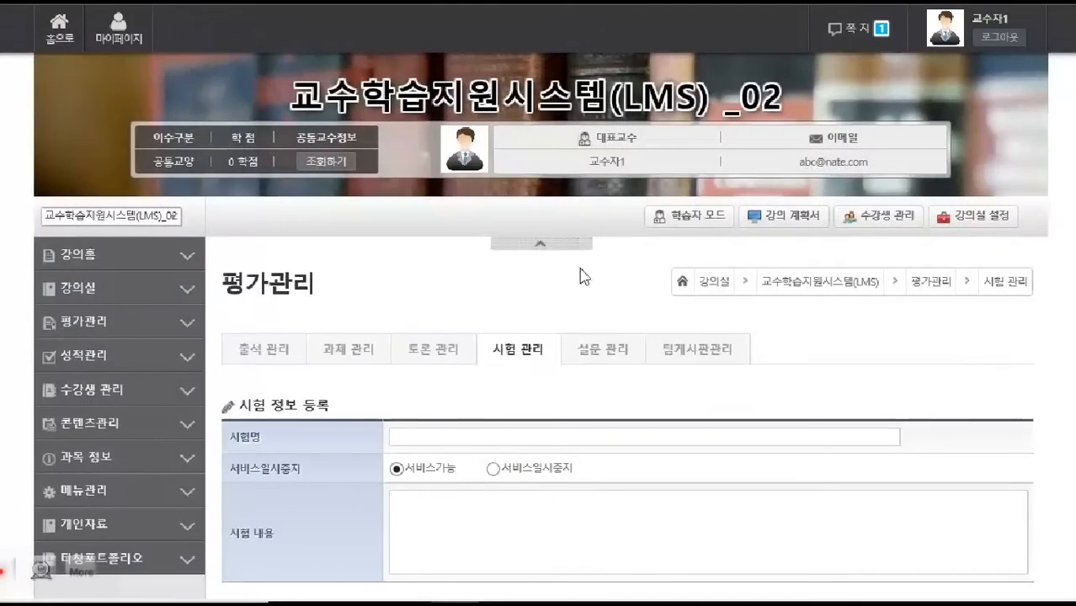
Name the new exam 중간고사 and enter 내용 as its description (시험 내용)
{"action": "scroll", "coordinate": [581, 271], "scroll_direction": "down", "scroll_amount": 2}
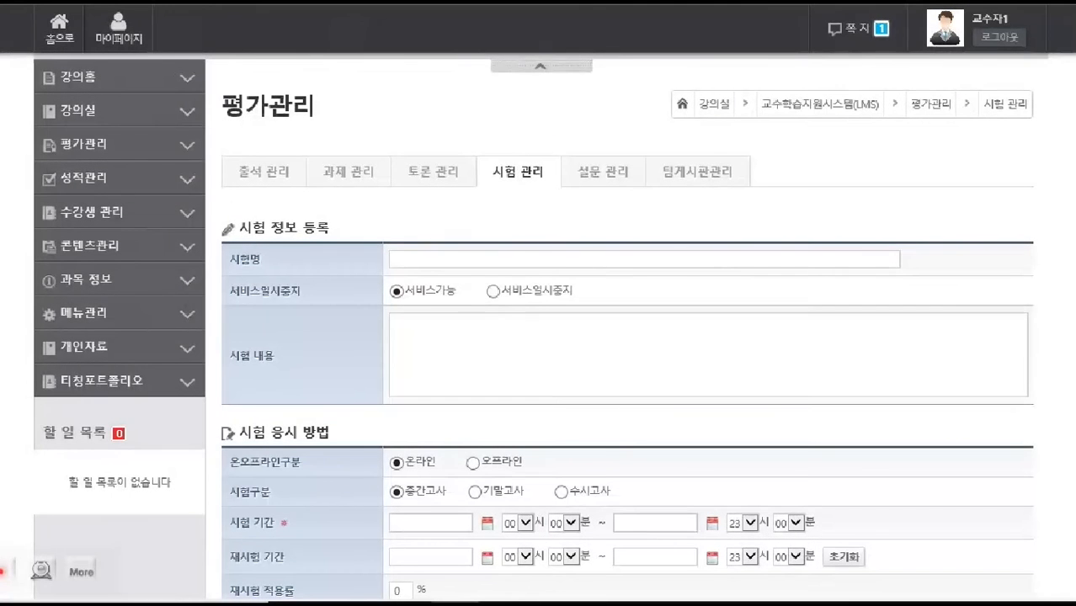
{"action": "type", "text": "중간곳"}
{"action": "scroll", "coordinate": [466, 250], "scroll_direction": "down", "scroll_amount": 1}
{"action": "left_click", "coordinate": [423, 239]}
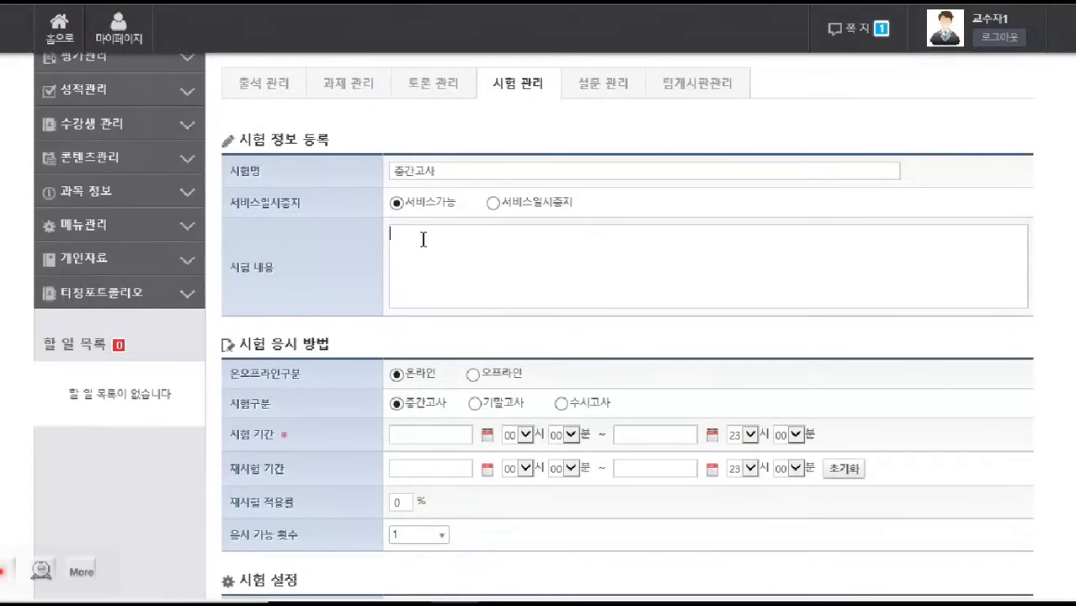
{"action": "scroll", "coordinate": [499, 318], "scroll_direction": "down", "scroll_amount": 1}
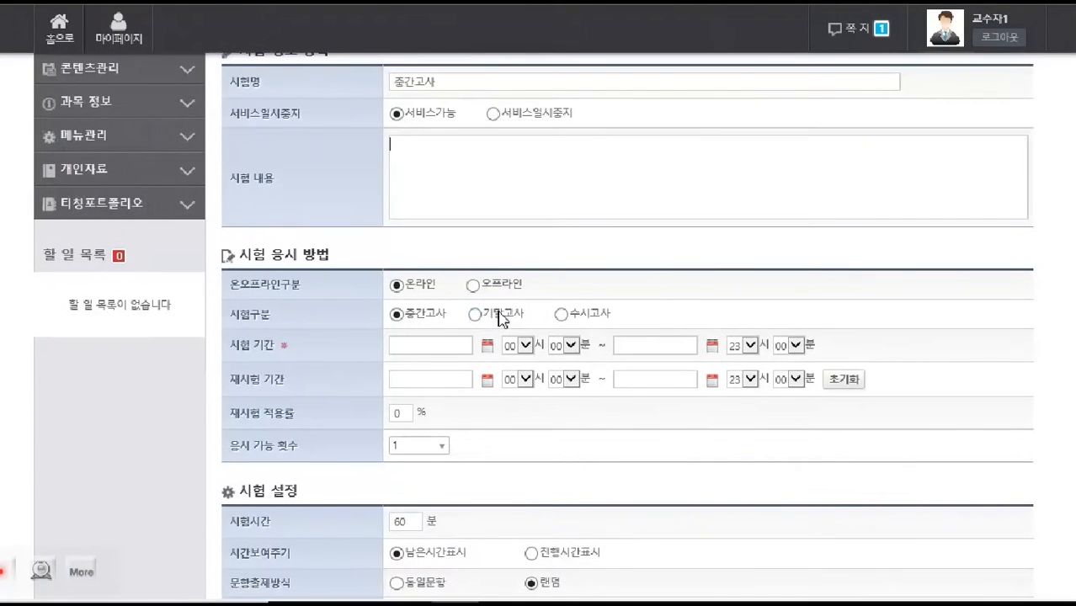
{"action": "type", "text": "내용"}
{"action": "scroll", "coordinate": [424, 249], "scroll_direction": "down", "scroll_amount": 1}
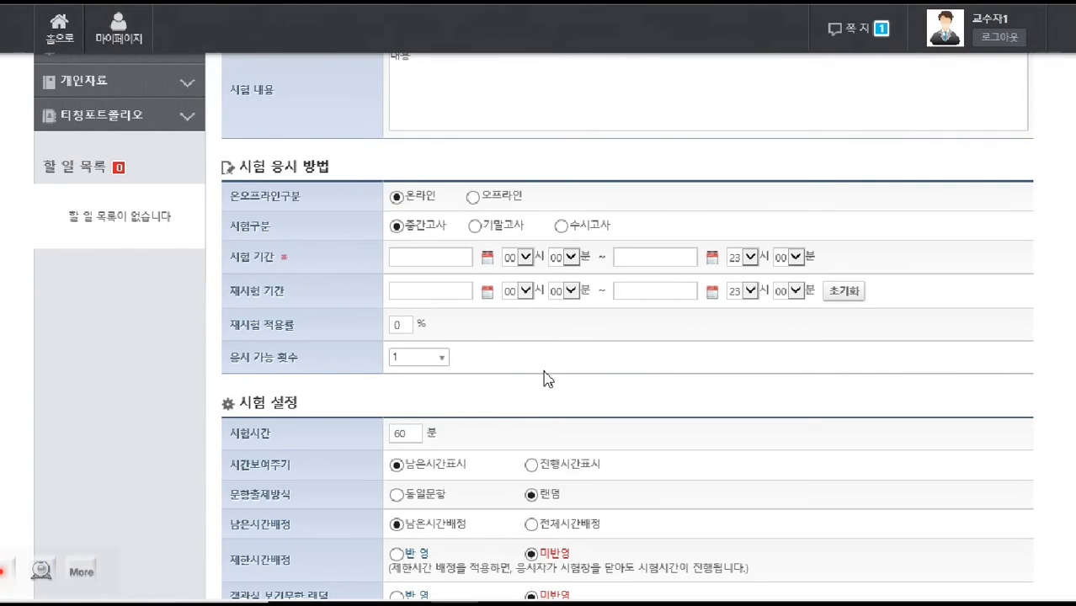
Try the 오프라인 delivery and 수시고사 exam type options, returning the exam to 온라인 and 중간고사
{"action": "left_click", "coordinate": [473, 199]}
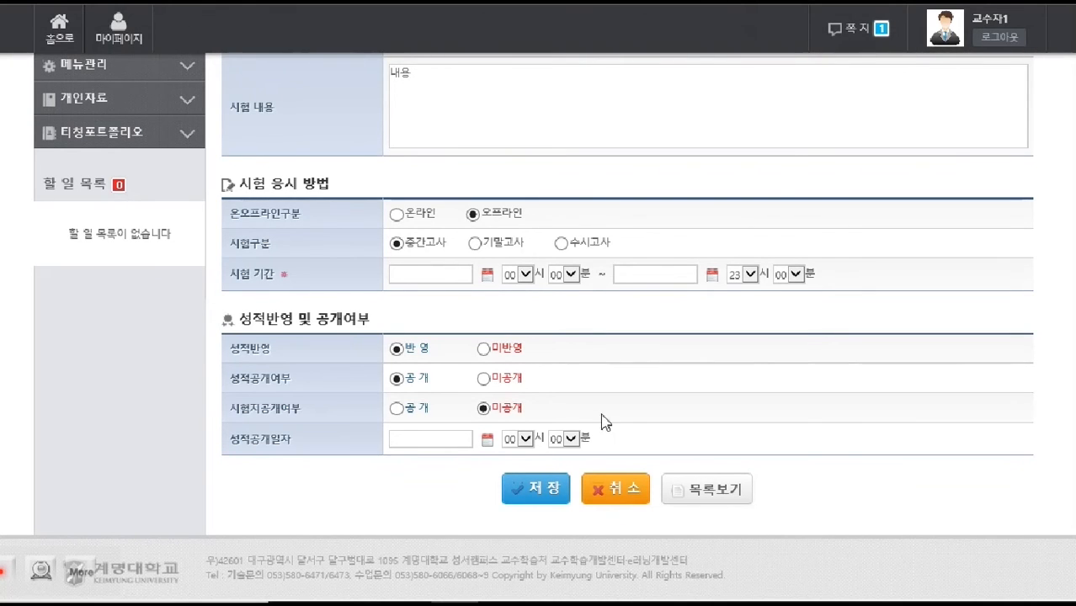
{"action": "left_click", "coordinate": [397, 214]}
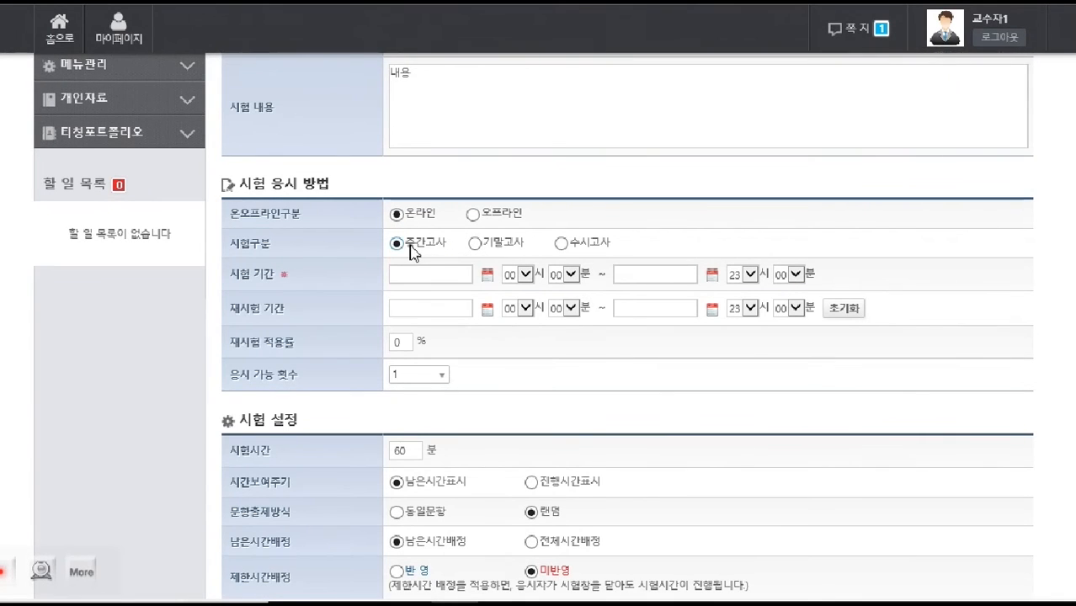
{"action": "left_click", "coordinate": [564, 244]}
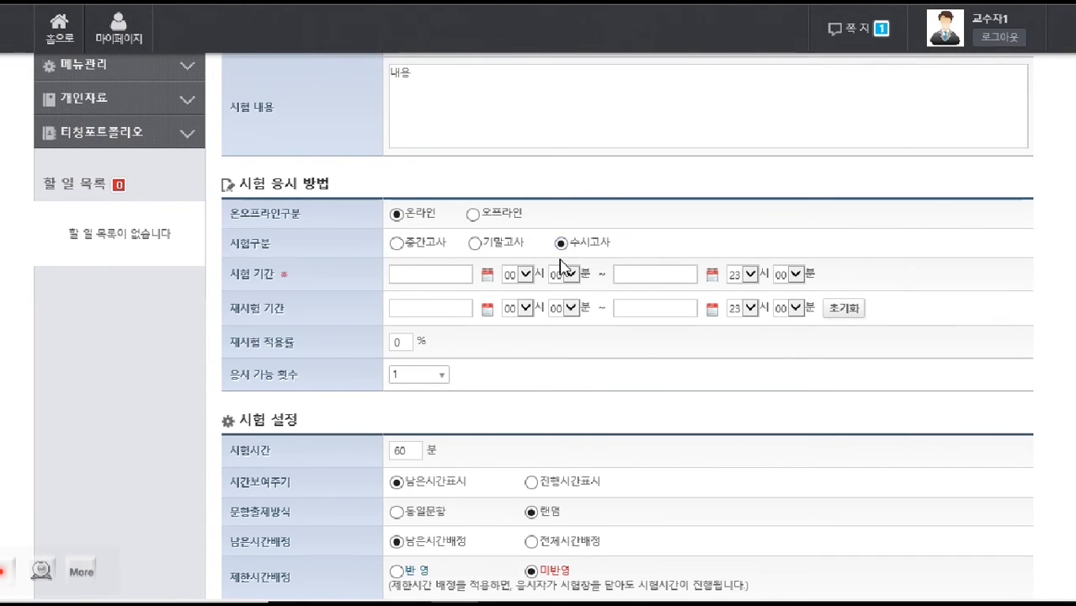
{"action": "left_click", "coordinate": [397, 244]}
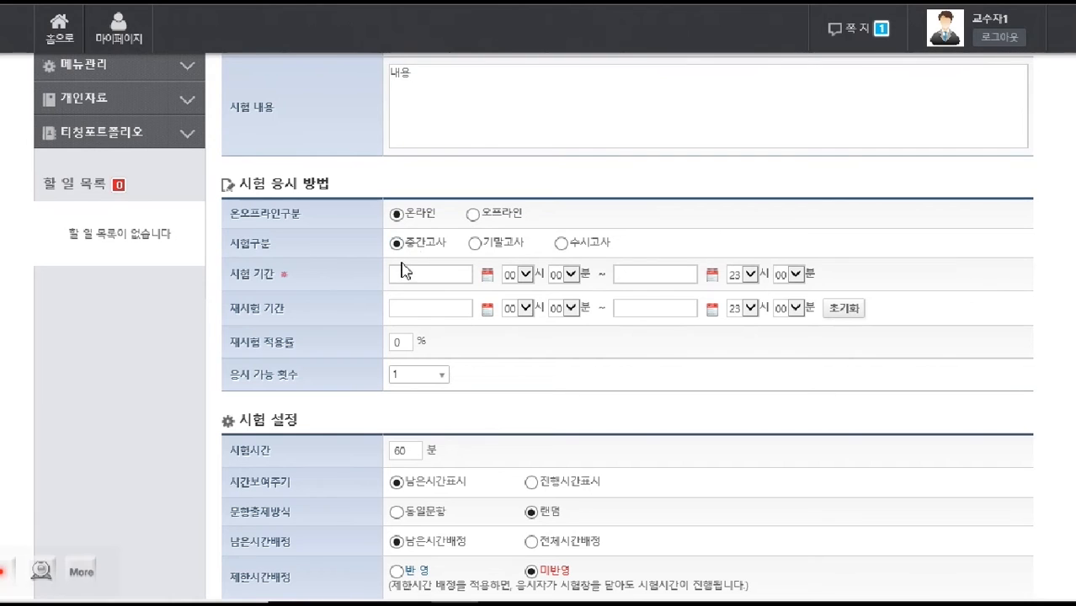
Set the exam period (시험 기간) from 20200927 to 20200930, leaving the retake period (재시험 기간) empty
{"action": "left_click", "coordinate": [439, 278]}
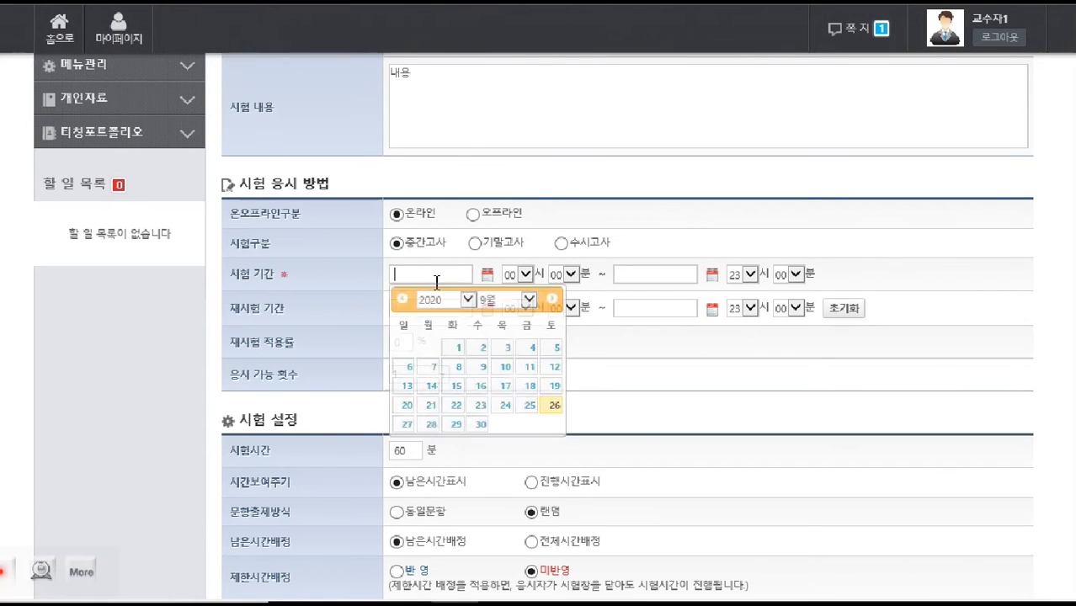
{"action": "left_click", "coordinate": [406, 425]}
{"action": "left_click", "coordinate": [652, 275]}
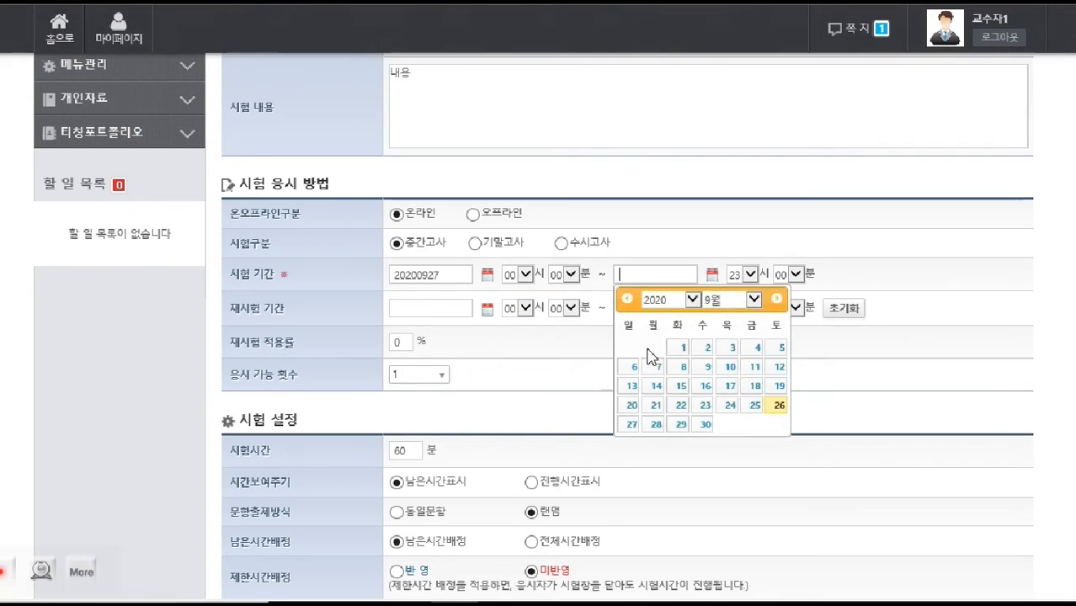
{"action": "left_click", "coordinate": [702, 425]}
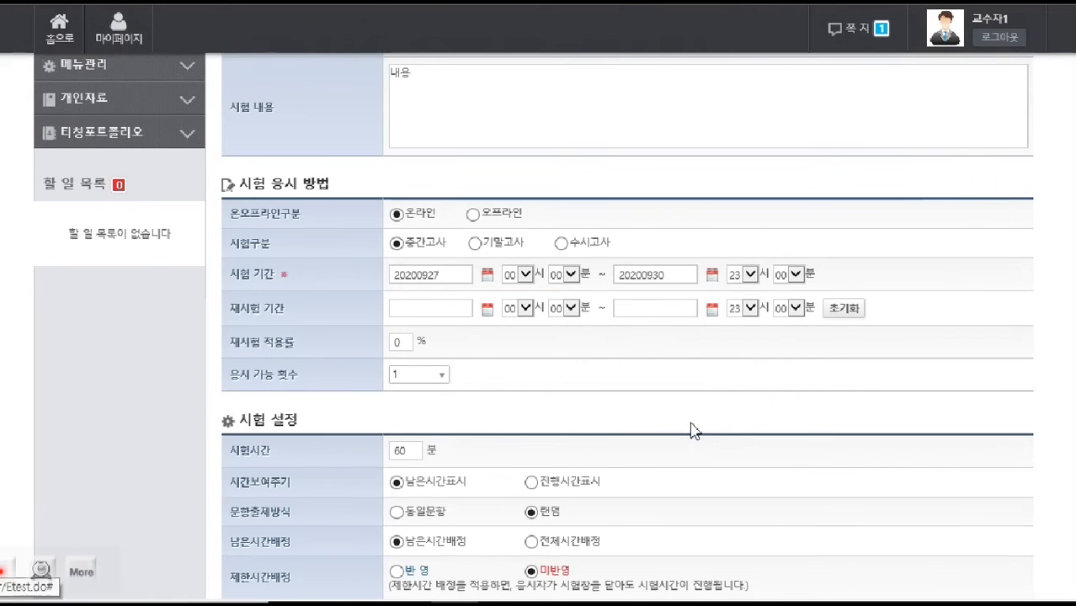
{"action": "left_click", "coordinate": [443, 308]}
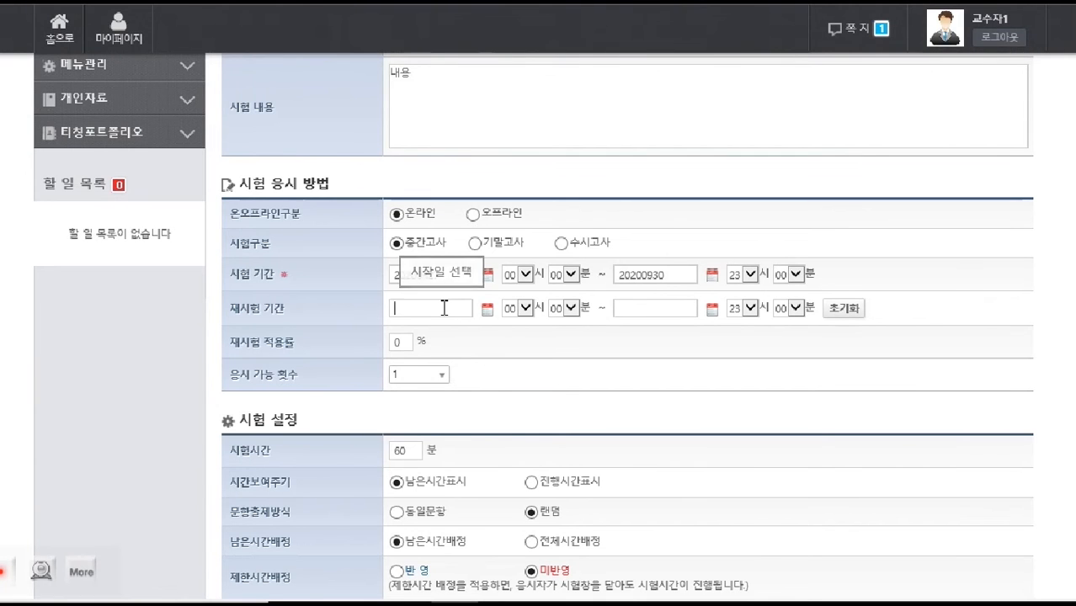
{"action": "left_click", "coordinate": [621, 374]}
Set the retake application rate (재시험 적용률) to 80% and the allowed number of attempts (응시 가능 횟수) to 2
{"action": "scroll", "coordinate": [621, 374], "scroll_direction": "down", "scroll_amount": 1}
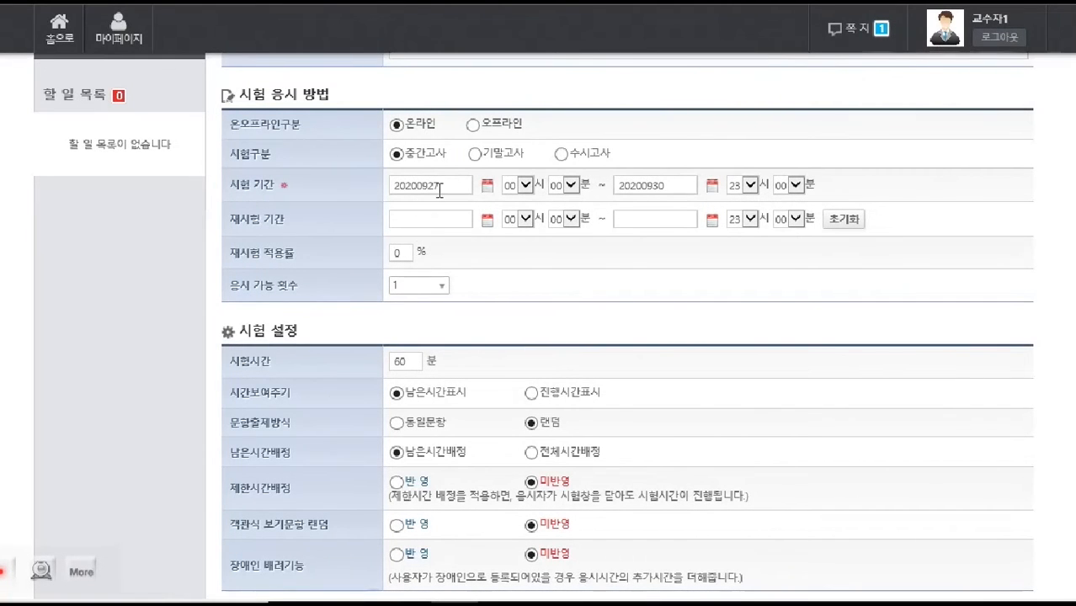
{"action": "double_click", "coordinate": [399, 253]}
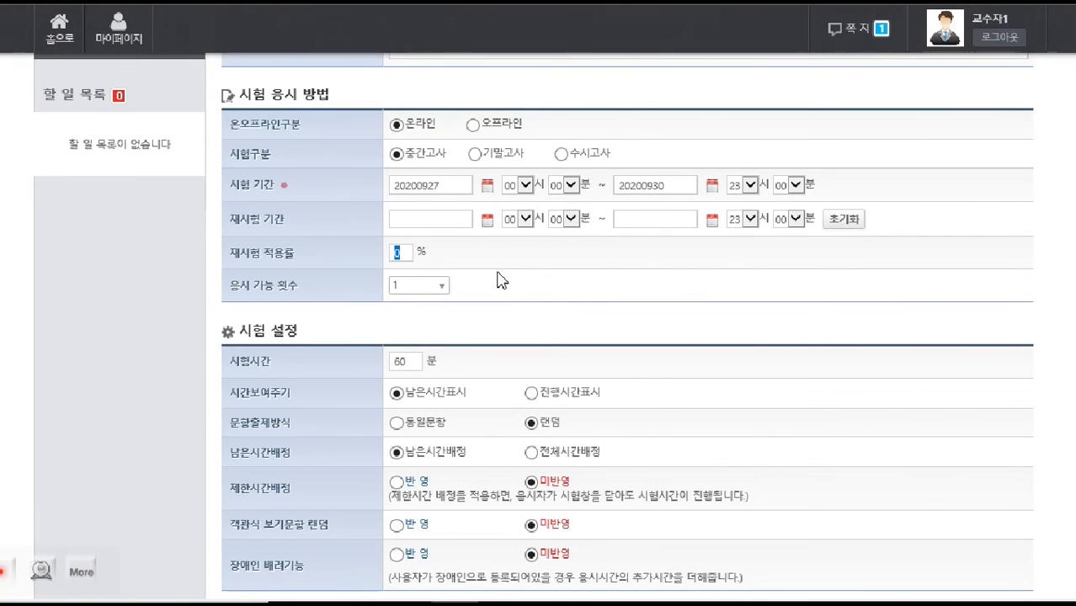
{"action": "type", "text": "80"}
{"action": "left_click", "coordinate": [412, 290]}
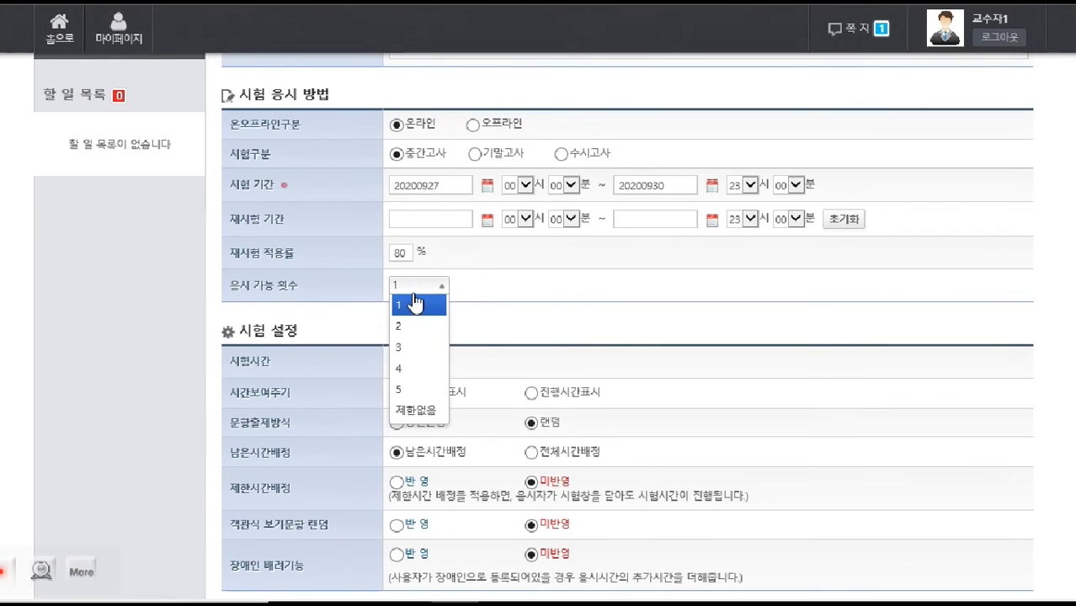
{"action": "left_click", "coordinate": [413, 348]}
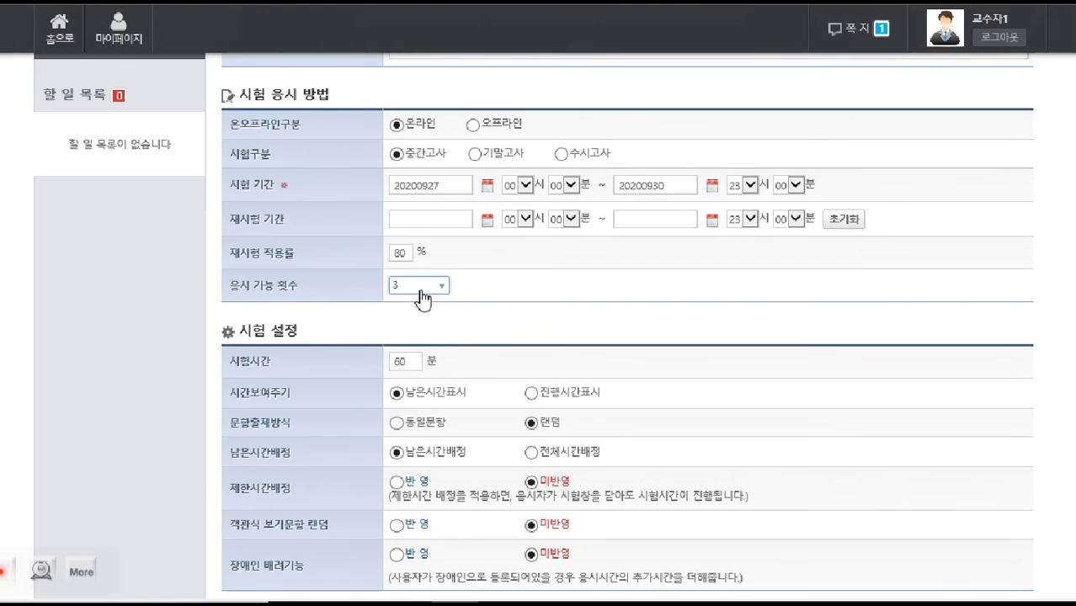
{"action": "left_click", "coordinate": [419, 290]}
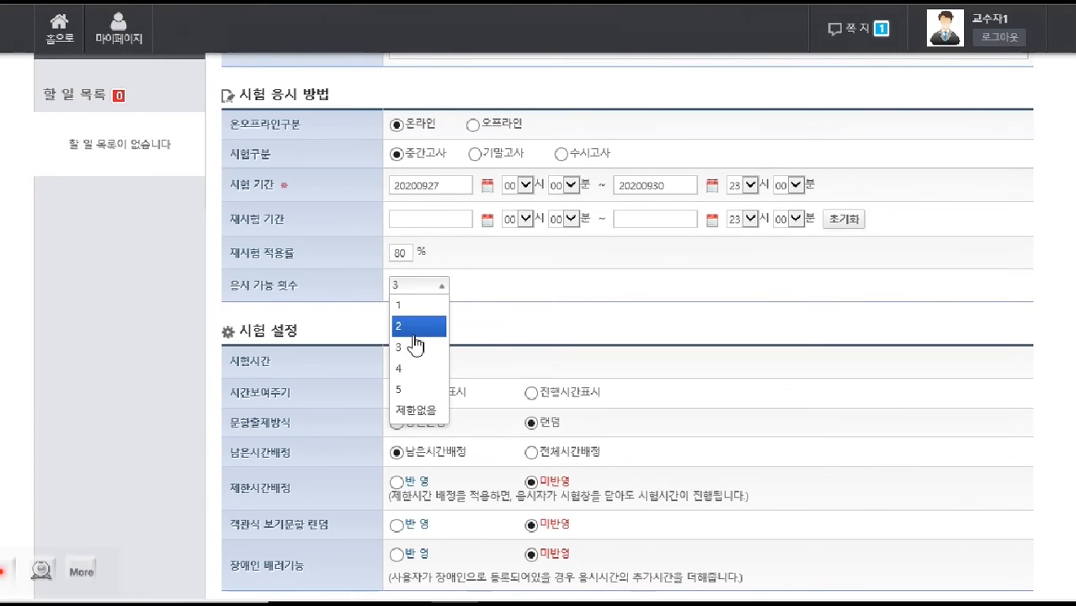
{"action": "left_click", "coordinate": [418, 327]}
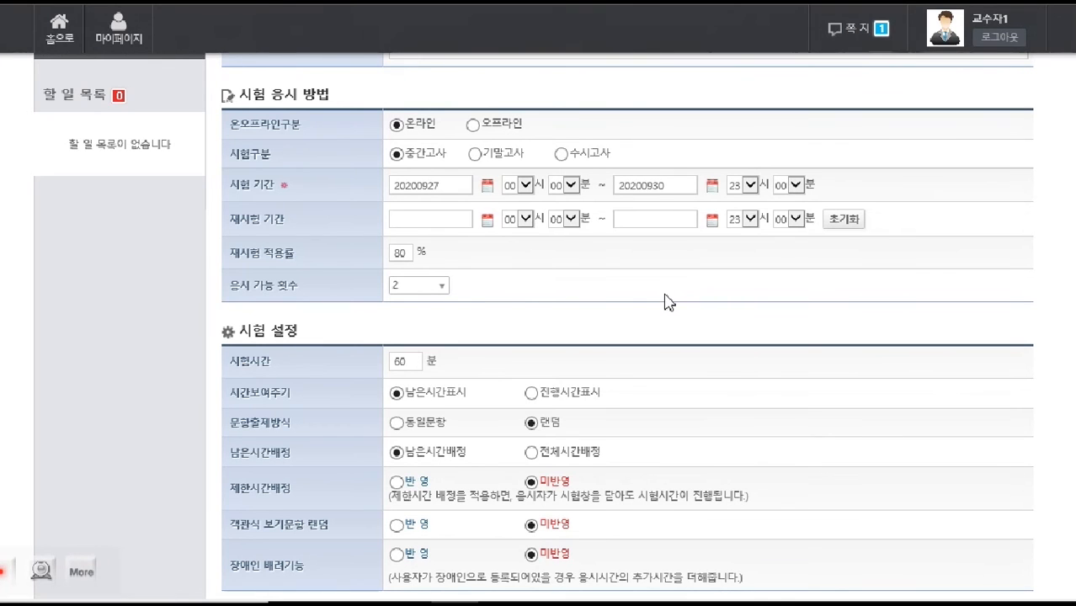
Look through the choices for the allowed number of attempts (응시 가능 횟수), keeping 2 selected
{"action": "left_click", "coordinate": [442, 285]}
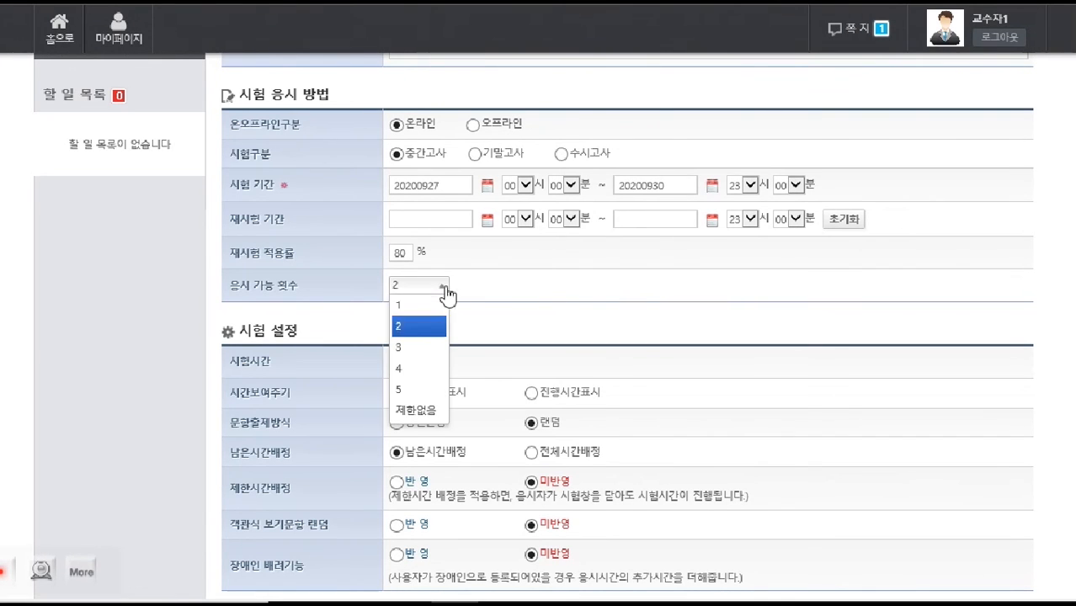
{"action": "left_click", "coordinate": [415, 328]}
{"action": "left_click", "coordinate": [452, 320]}
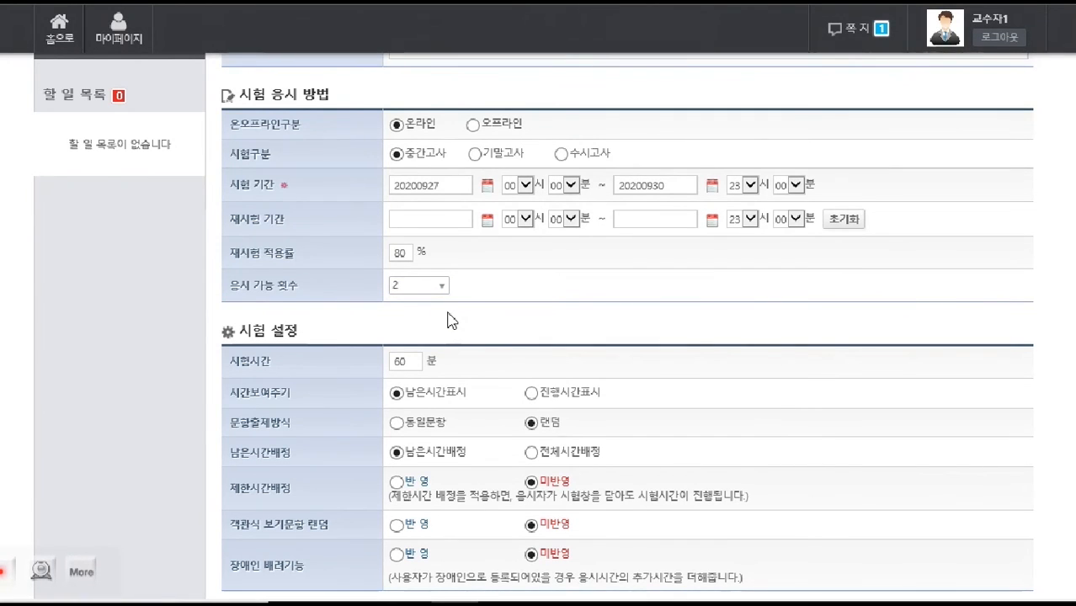
{"action": "left_click", "coordinate": [443, 291]}
{"action": "left_click", "coordinate": [410, 326]}
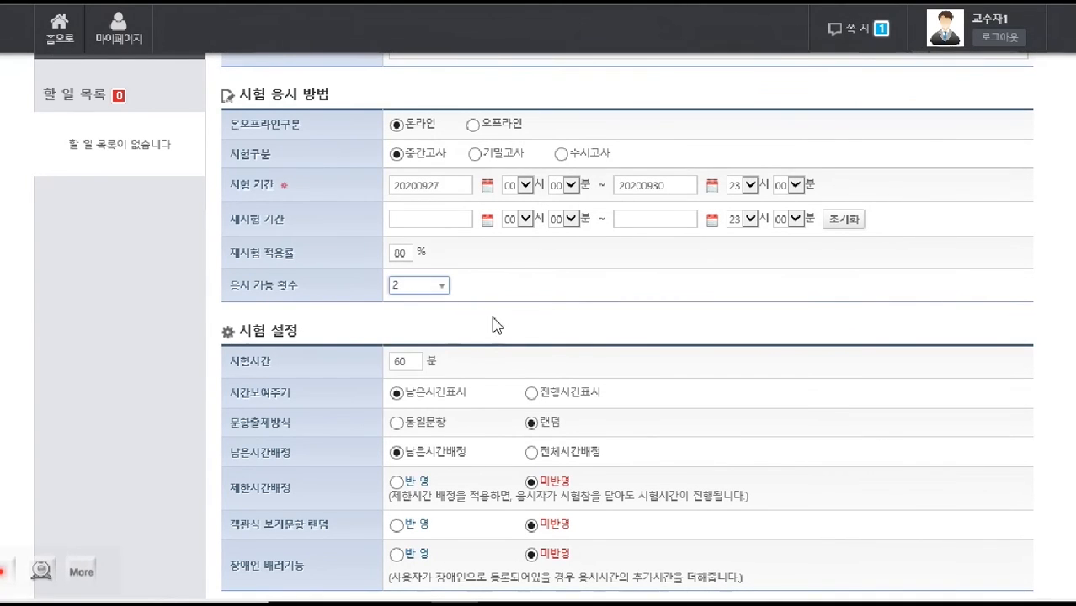
{"action": "left_click", "coordinate": [421, 285]}
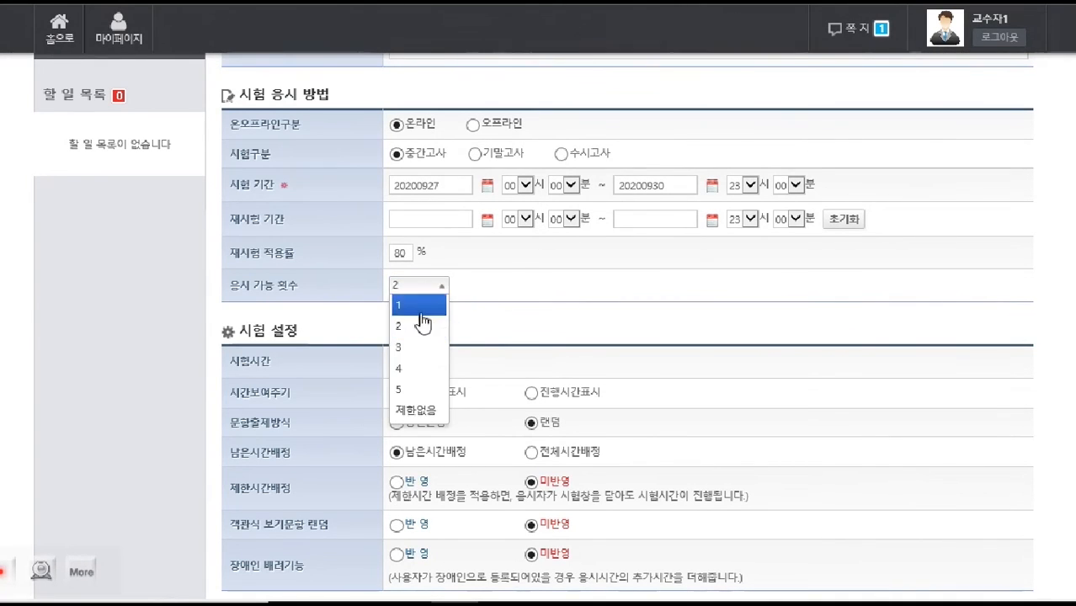
{"action": "left_click", "coordinate": [497, 313]}
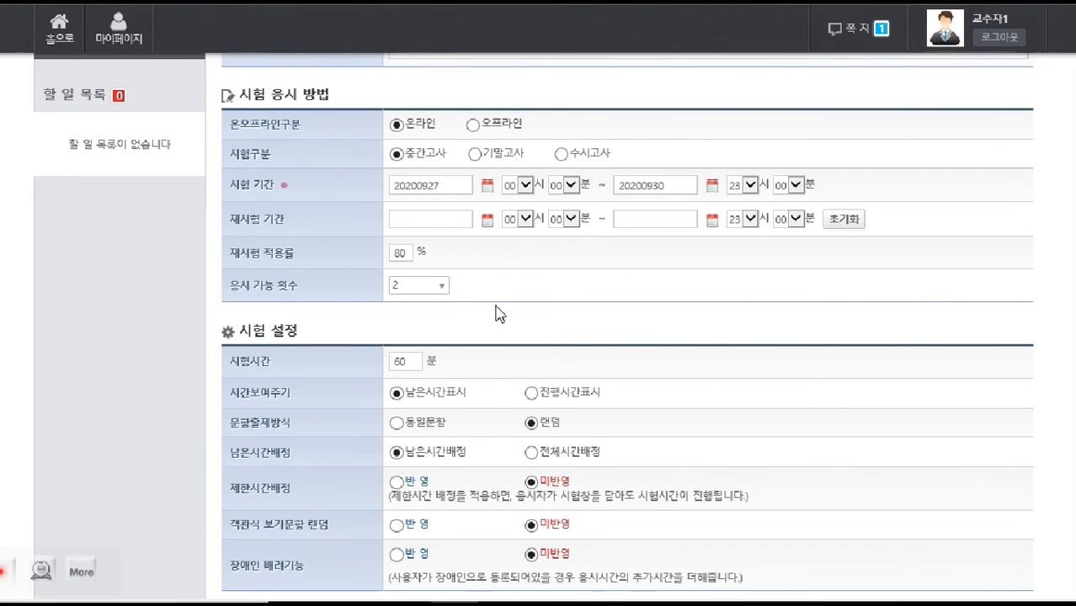
{"action": "left_click", "coordinate": [439, 286]}
{"action": "left_click", "coordinate": [429, 327]}
Examine the exam settings (시험 설정), including exam time and remaining-time allocation, and the grade reflection and release options below
{"action": "scroll", "coordinate": [770, 385], "scroll_direction": "down", "scroll_amount": 1}
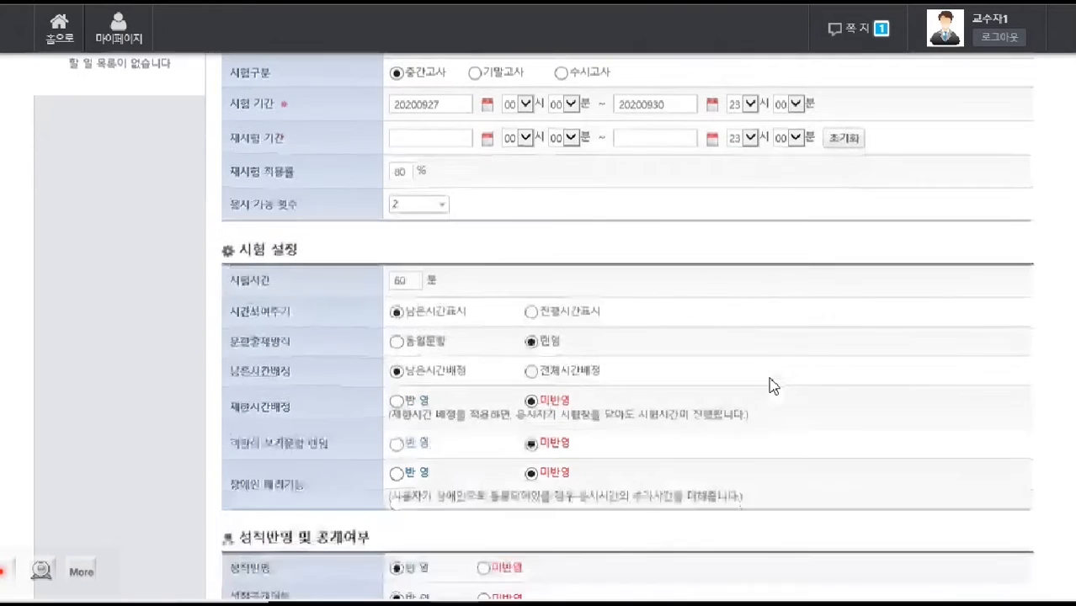
{"action": "scroll", "coordinate": [821, 287], "scroll_direction": "down", "scroll_amount": 1}
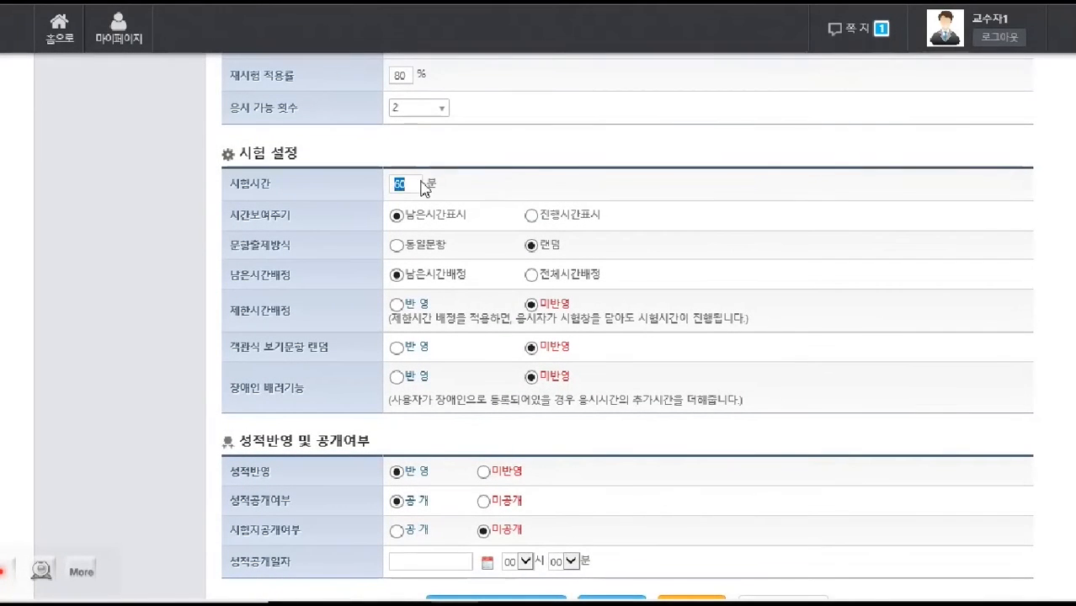
{"action": "scroll", "coordinate": [723, 217], "scroll_direction": "down", "scroll_amount": 1}
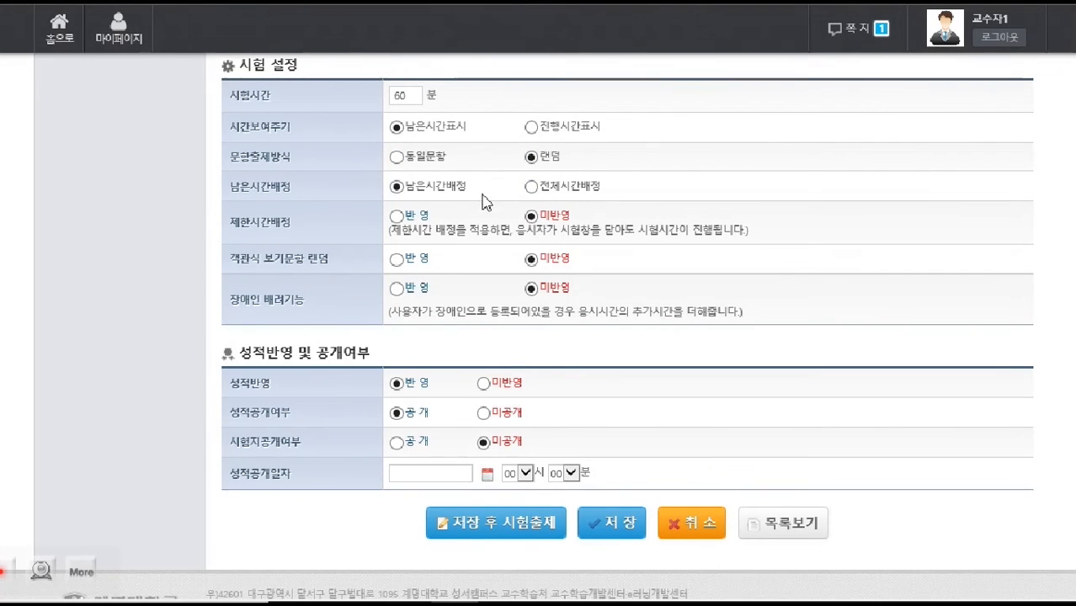
{"action": "scroll", "coordinate": [620, 204], "scroll_direction": "up", "scroll_amount": 1}
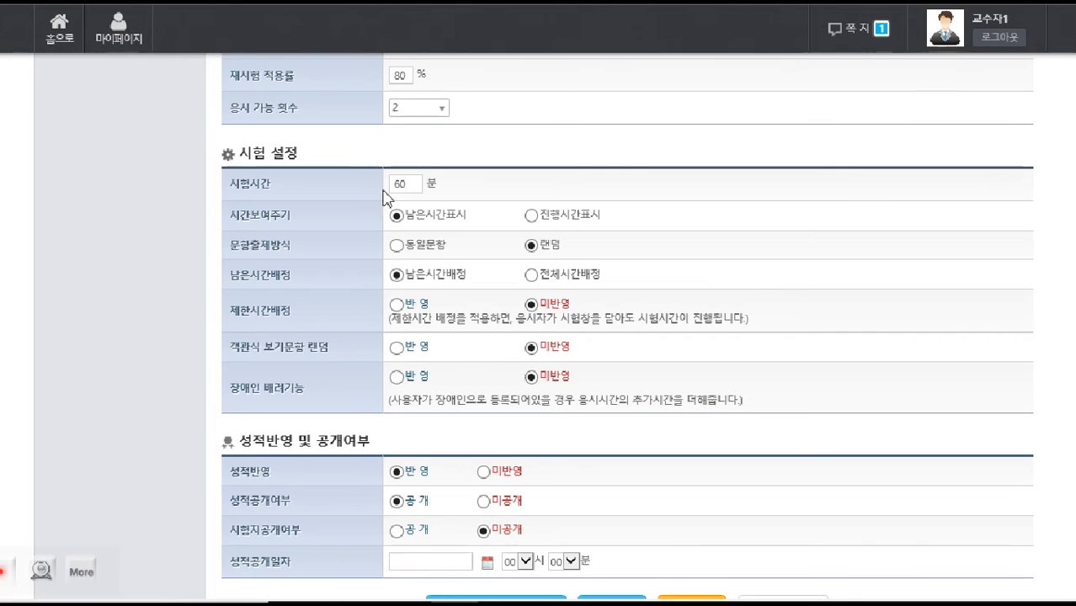
{"action": "left_click_drag", "start_coordinate": [411, 181], "coordinate": [389, 184]}
{"action": "left_click", "coordinate": [823, 313]}
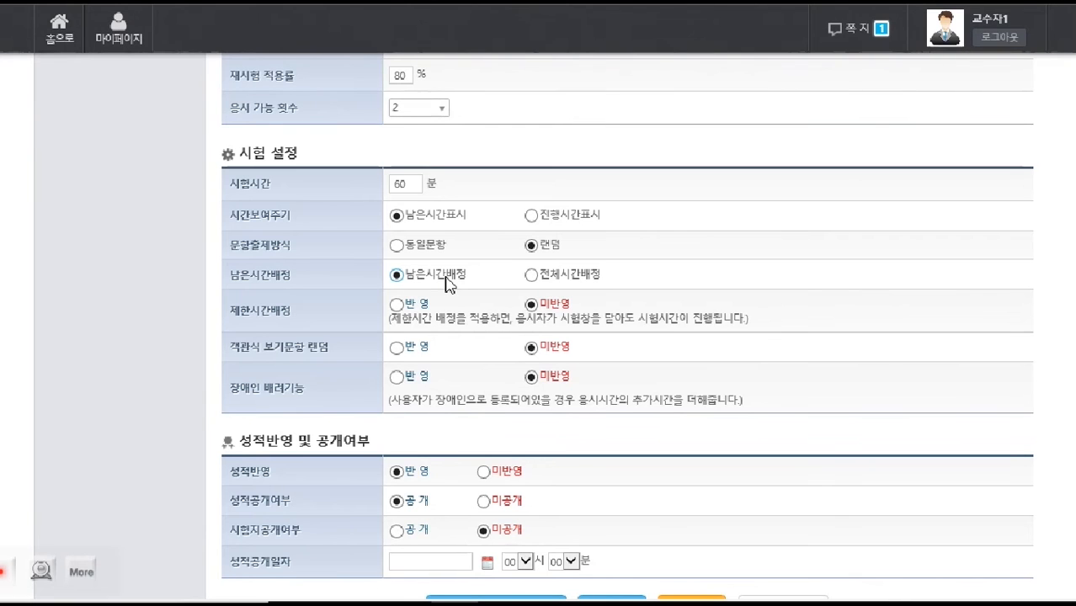
{"action": "double_click", "coordinate": [393, 184]}
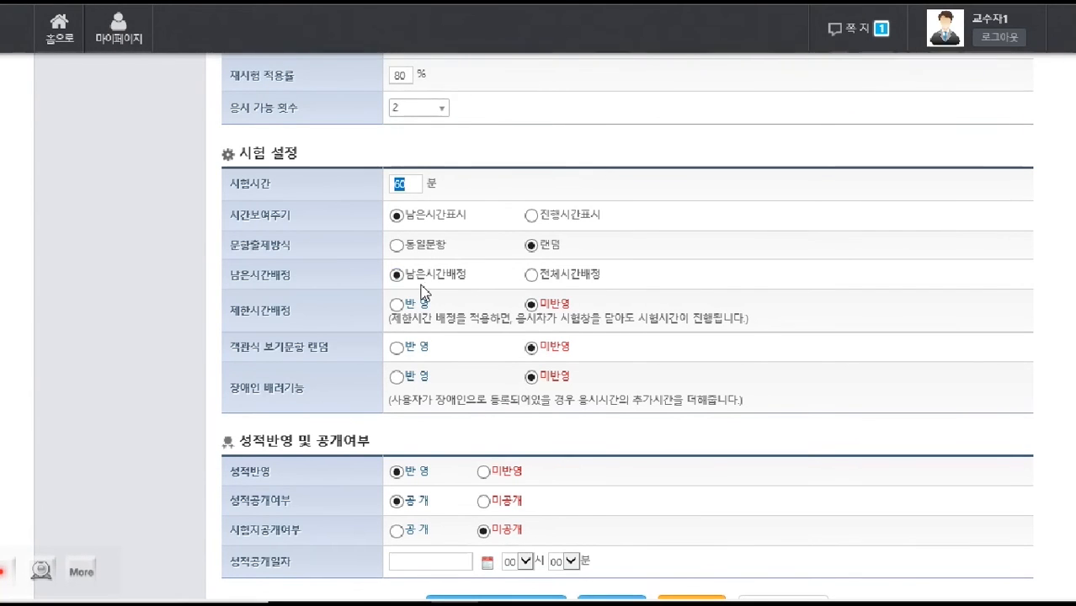
{"action": "left_click", "coordinate": [705, 296]}
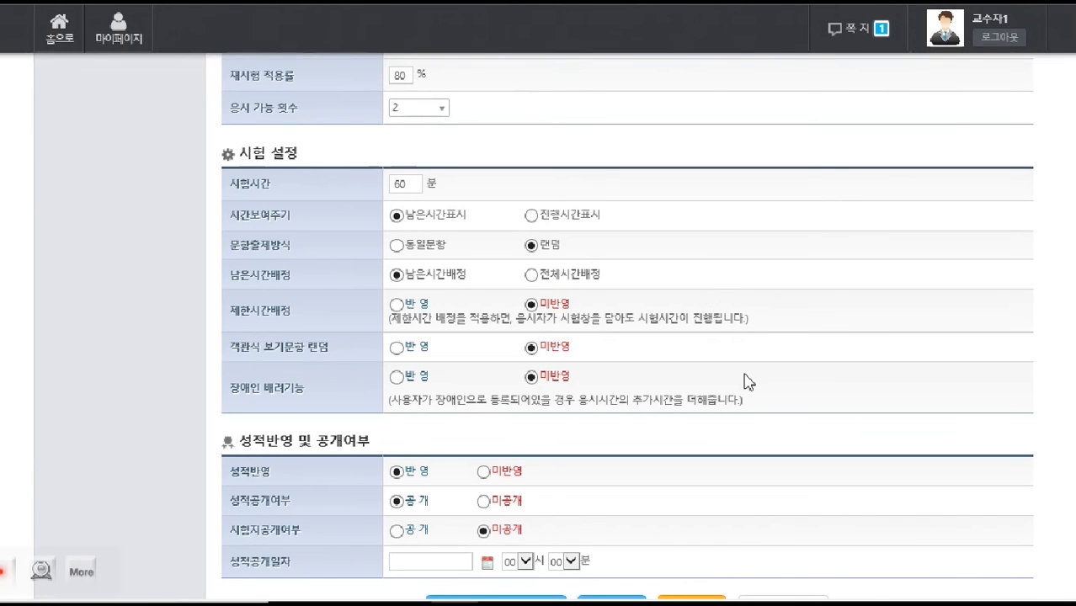
{"action": "scroll", "coordinate": [724, 378], "scroll_direction": "down", "scroll_amount": 2}
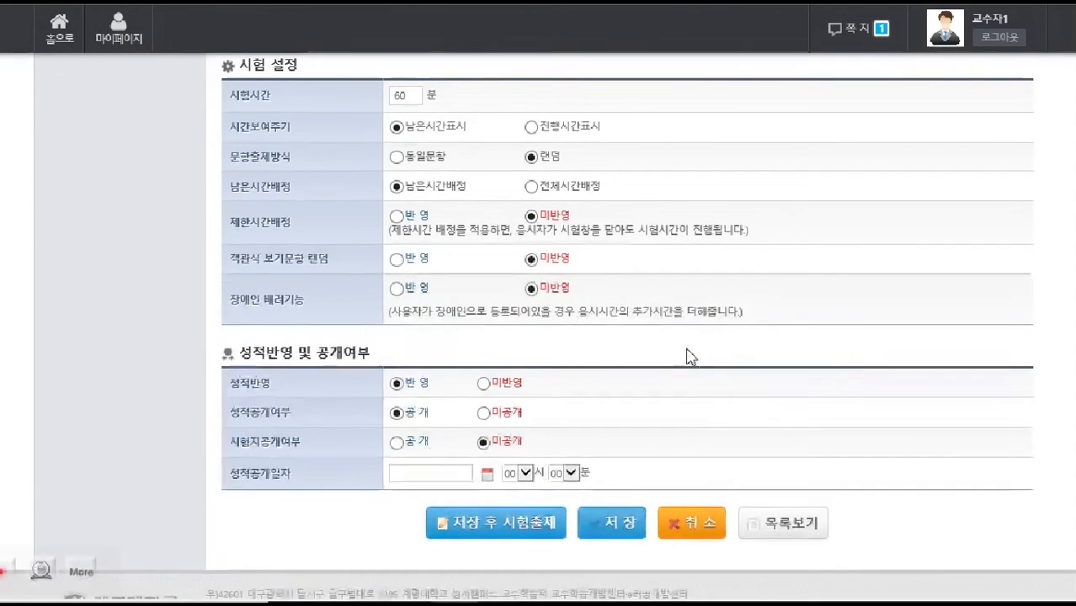
Save the midterm exam (중간고사), accepting grade release one week after it ends, and check its question-setting status
{"action": "scroll", "coordinate": [573, 371], "scroll_direction": "down", "scroll_amount": 1}
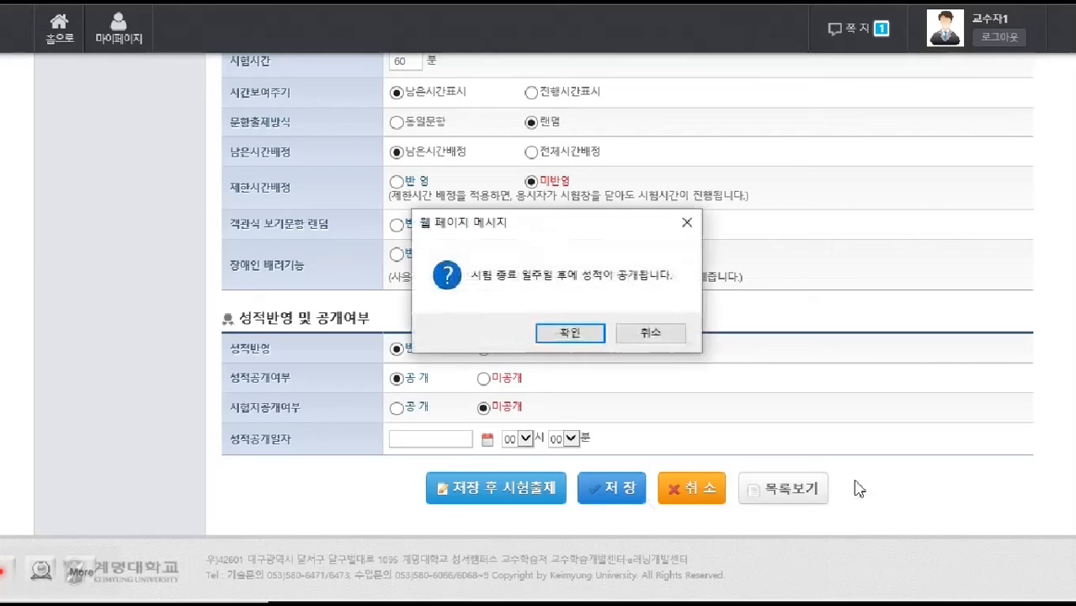
{"action": "left_click", "coordinate": [572, 335]}
{"action": "left_click", "coordinate": [701, 261]}
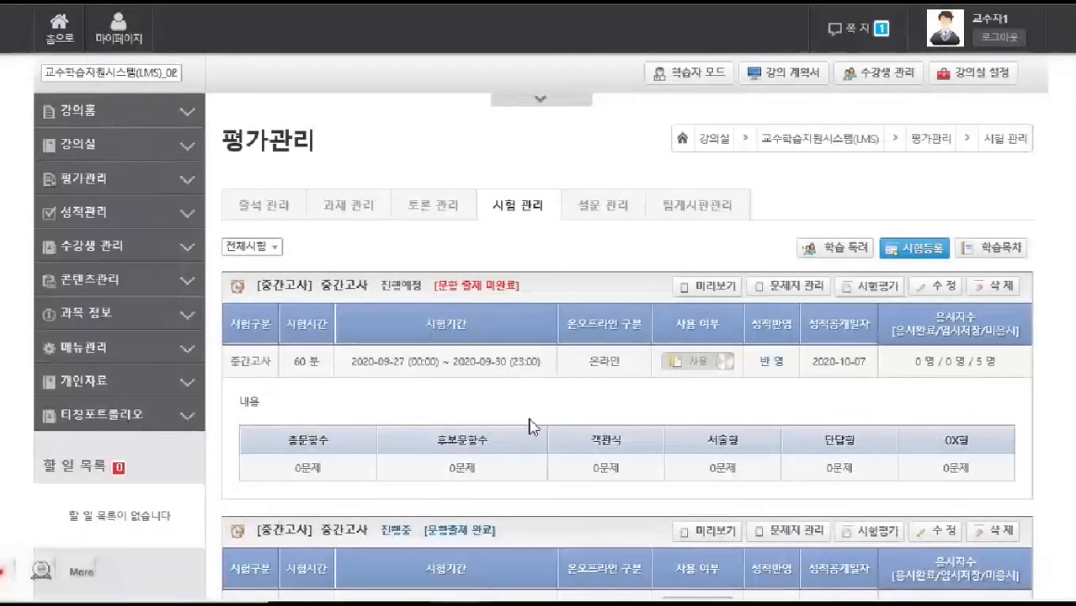
{"action": "left_click_drag", "start_coordinate": [434, 286], "coordinate": [515, 293]}
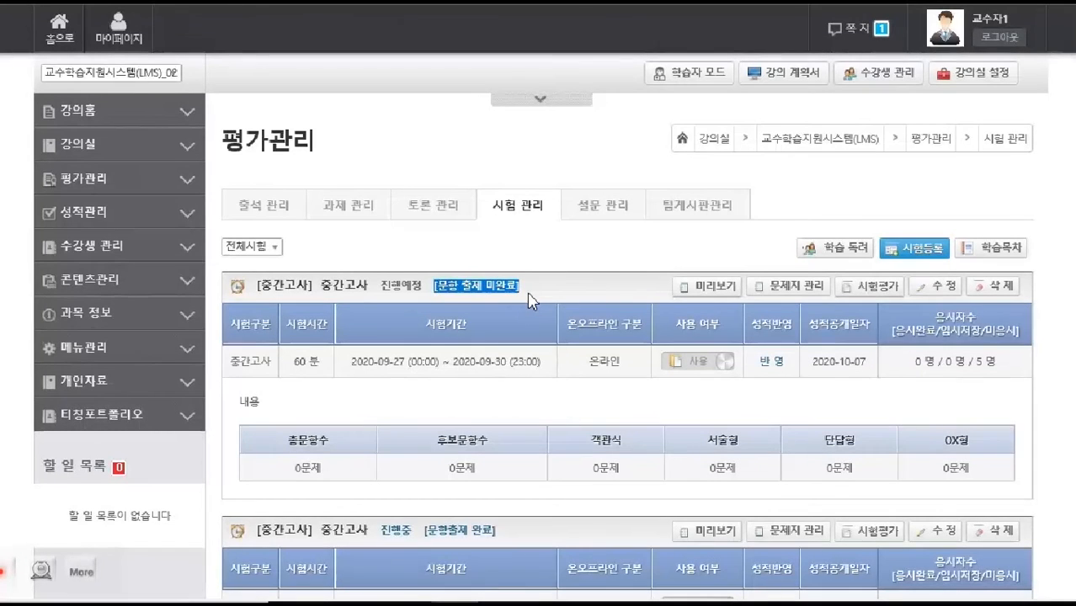
{"action": "left_click", "coordinate": [553, 295]}
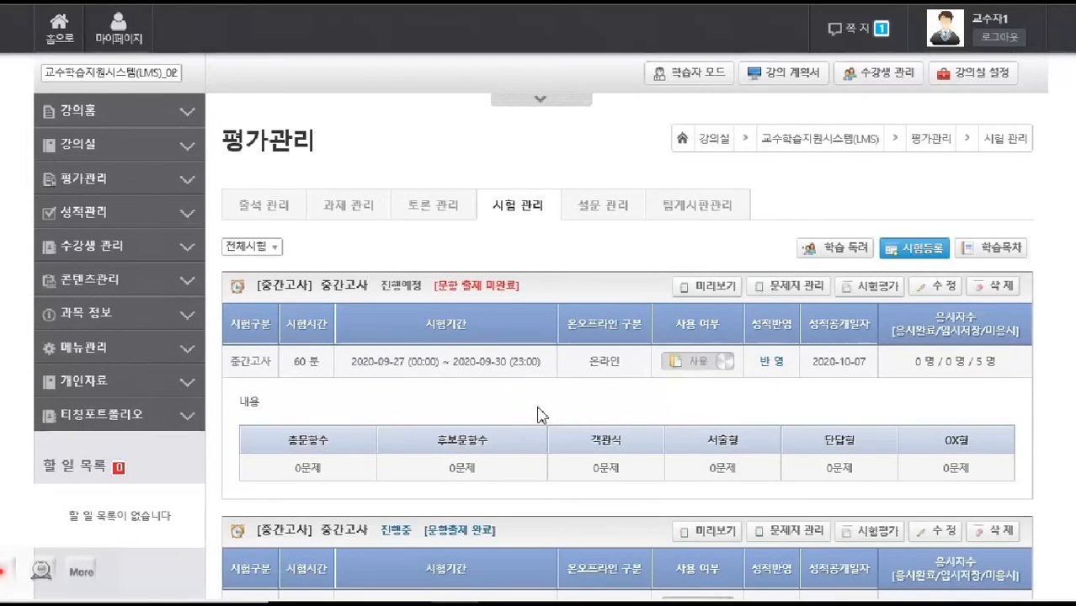
Open question paper management (문제지 관리) for the new midterm and start a subjective (주관식) question with the text "주관식"
{"action": "left_click", "coordinate": [782, 287]}
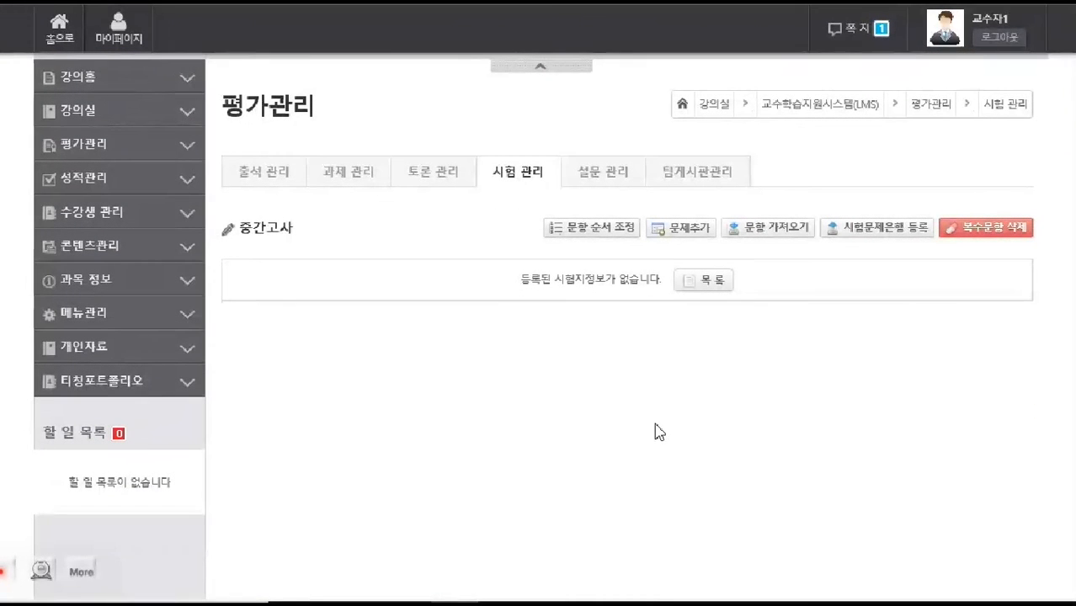
{"action": "left_click", "coordinate": [706, 243]}
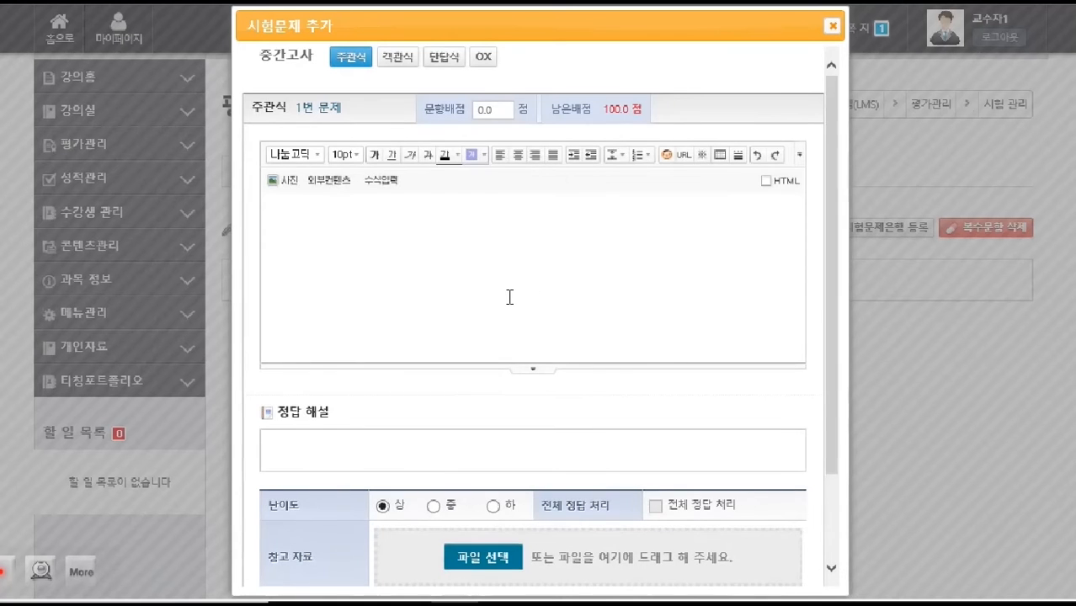
{"action": "left_click", "coordinate": [459, 271]}
{"action": "type", "text": "주고"}
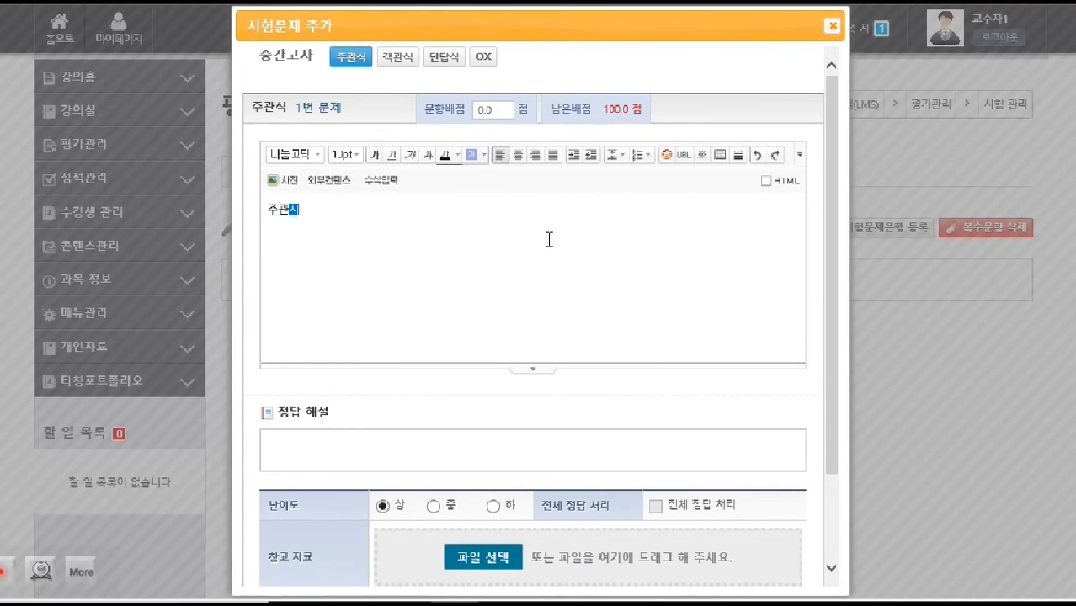
Enter "주관식" as the answer explanation (정답 해설) and save the first question
{"action": "scroll", "coordinate": [547, 239], "scroll_direction": "down", "scroll_amount": 3}
{"action": "left_click", "coordinate": [439, 322]}
{"action": "type", "text": "ㅈ"}
{"action": "type", "text": "관식"}
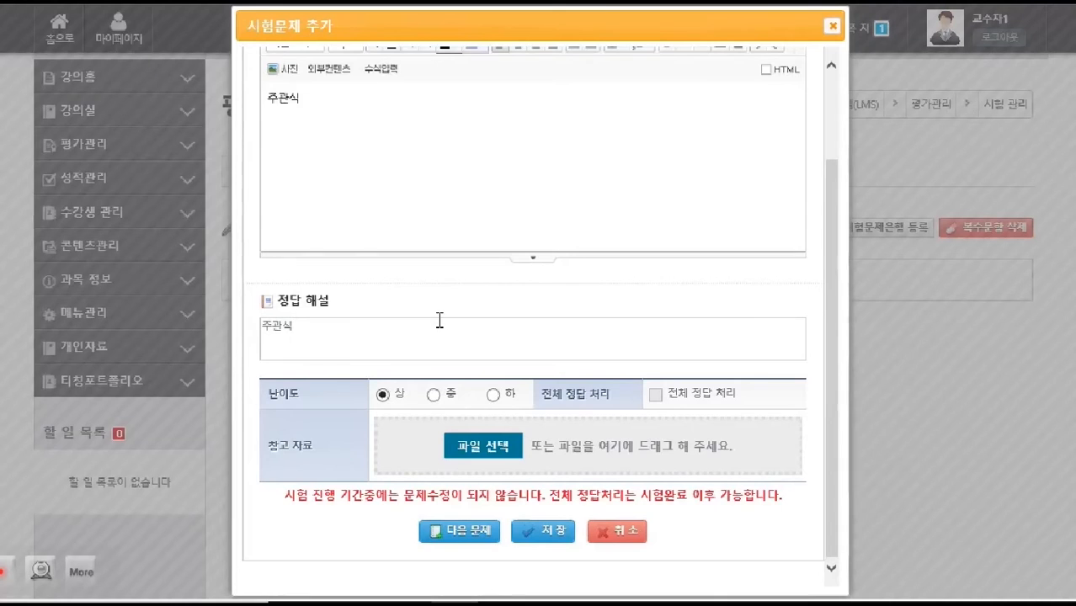
{"action": "scroll", "coordinate": [439, 319], "scroll_direction": "down", "scroll_amount": 1}
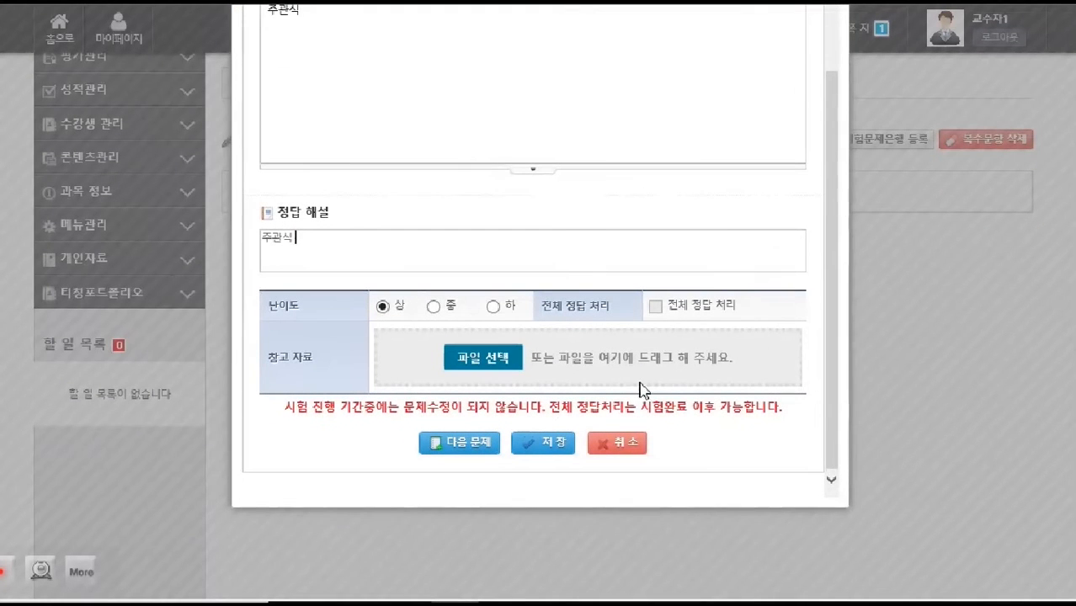
{"action": "left_click", "coordinate": [523, 453]}
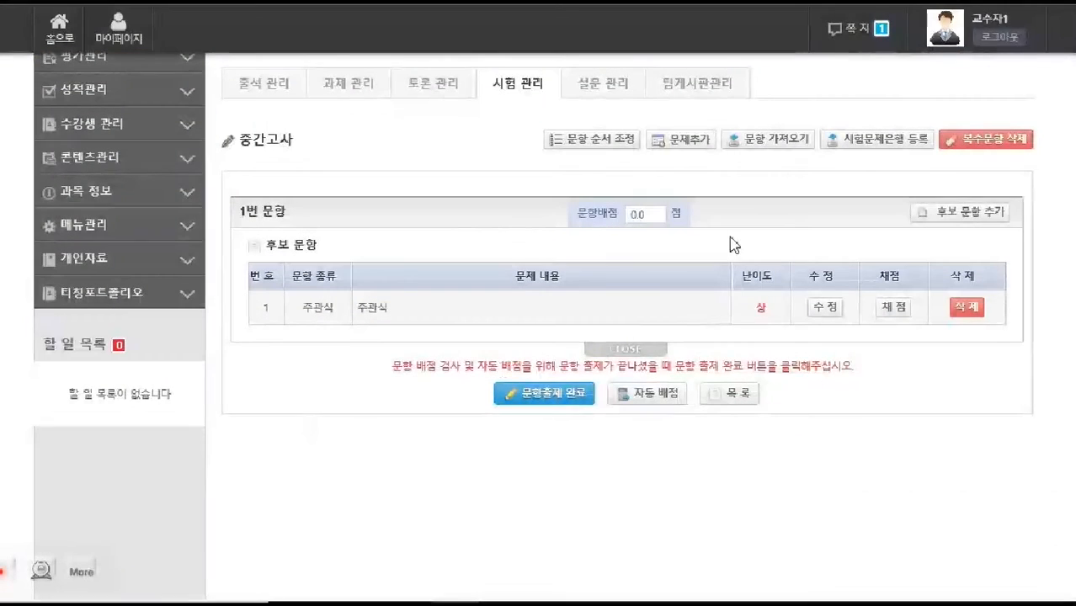
Add an OX question with the text "오엑스" and X as the correct answer, saving it and continuing to another question
{"action": "left_click", "coordinate": [683, 140]}
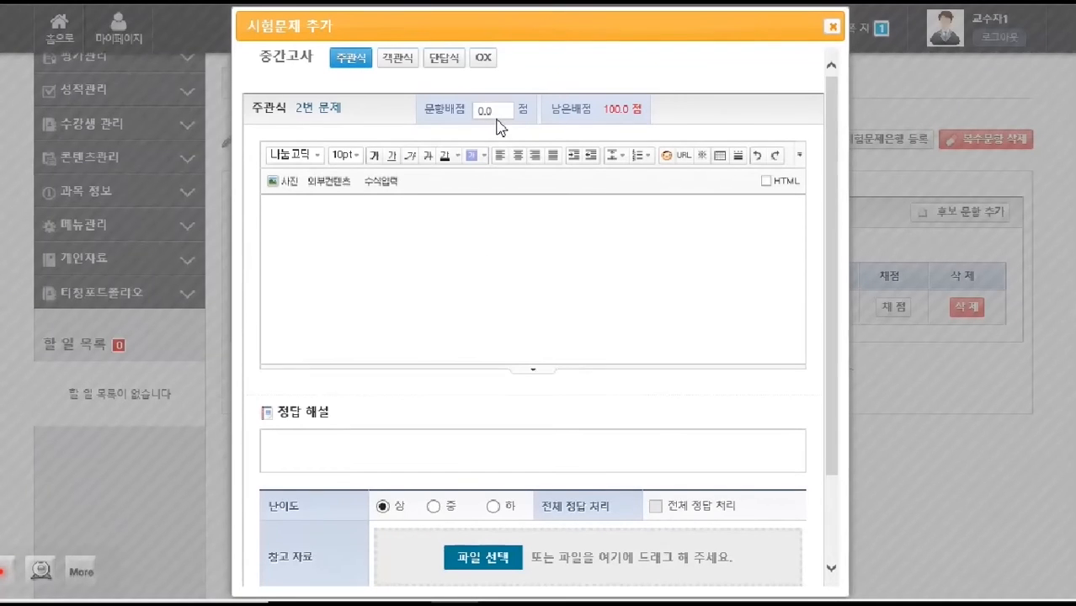
{"action": "left_click", "coordinate": [482, 59]}
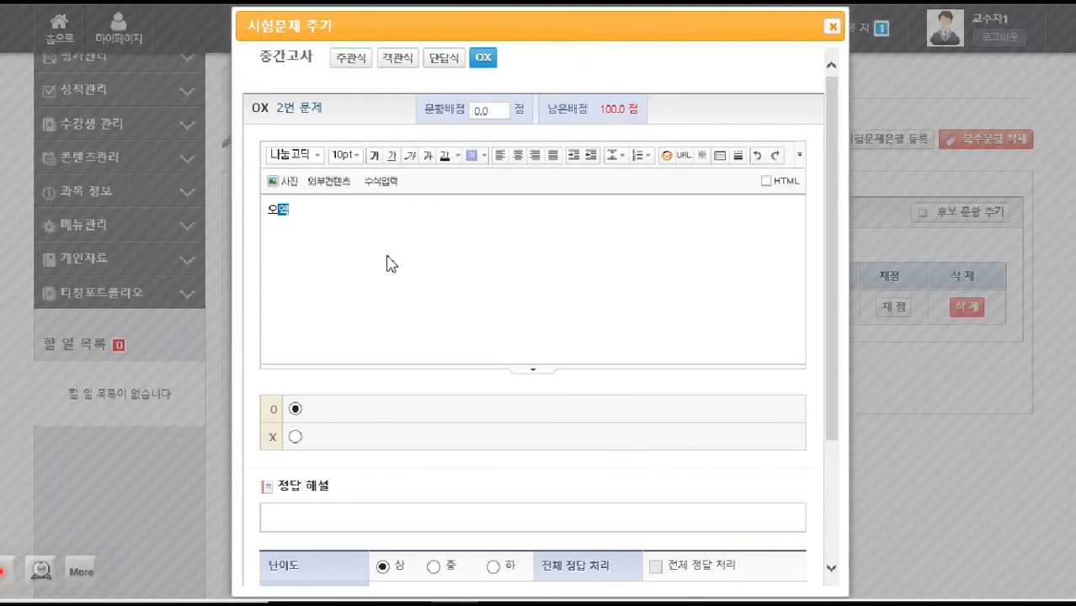
{"action": "scroll", "coordinate": [386, 252], "scroll_direction": "down", "scroll_amount": 2}
{"action": "left_click", "coordinate": [295, 274]}
{"action": "scroll", "coordinate": [434, 308], "scroll_direction": "down", "scroll_amount": 1}
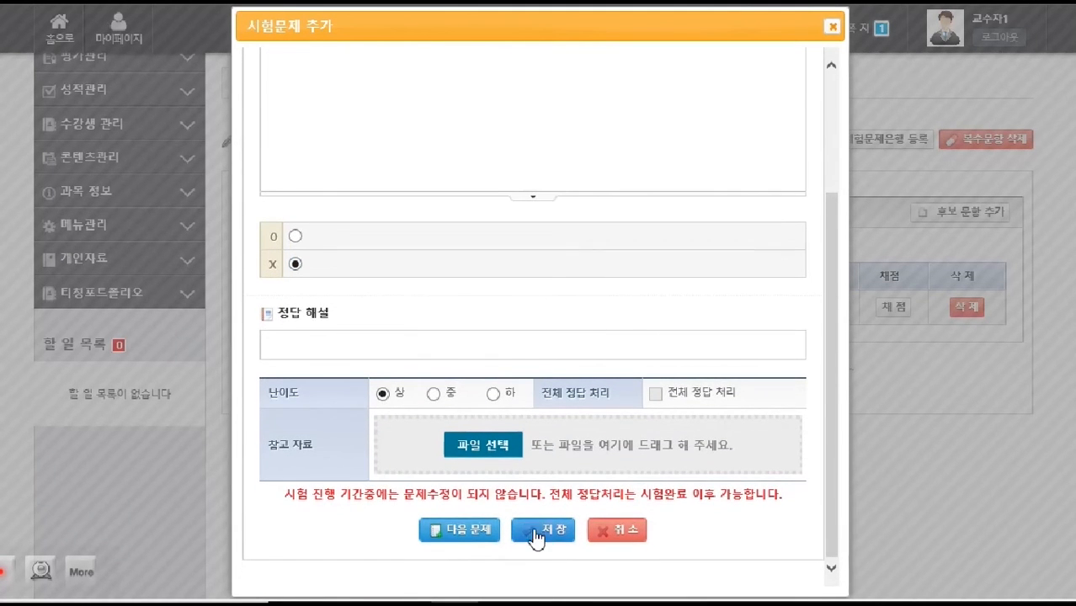
{"action": "scroll", "coordinate": [389, 305], "scroll_direction": "up", "scroll_amount": 2}
{"action": "scroll", "coordinate": [529, 384], "scroll_direction": "down", "scroll_amount": 2}
{"action": "left_click", "coordinate": [478, 532]}
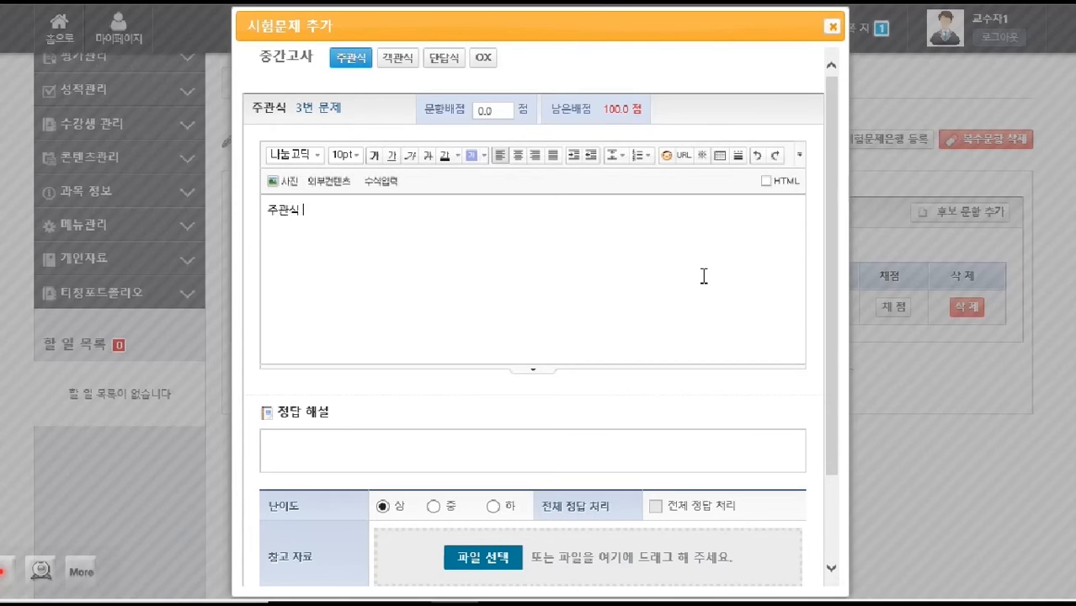
Save question 3 as a subjective (주관식) question with the text "주관식" and continue to the following question
{"action": "scroll", "coordinate": [703, 276], "scroll_direction": "down", "scroll_amount": 3}
{"action": "left_click", "coordinate": [486, 533]}
{"action": "left_click", "coordinate": [619, 333]}
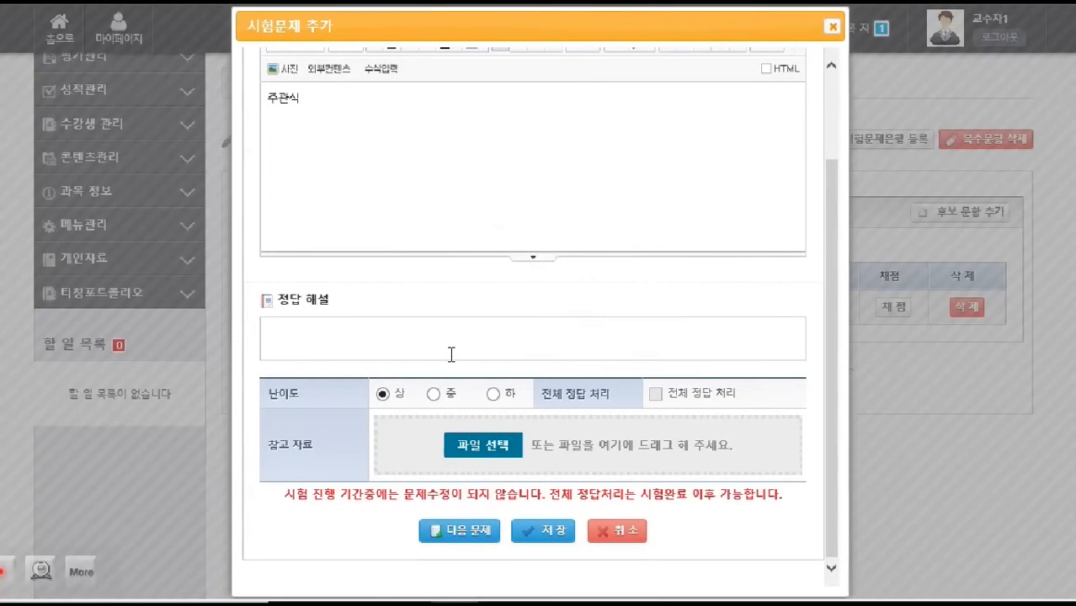
{"action": "left_click", "coordinate": [467, 532]}
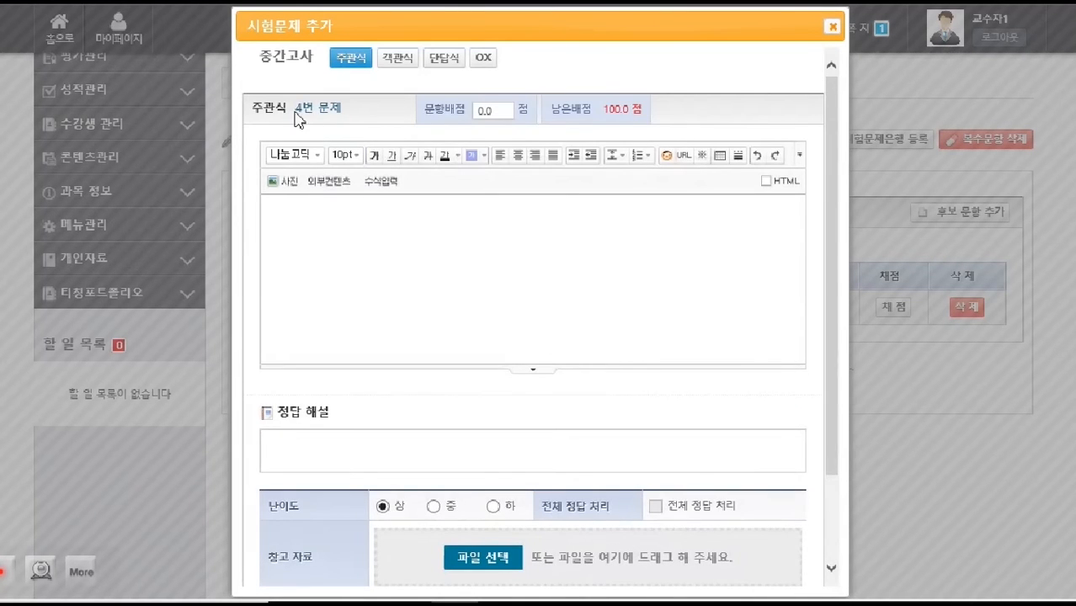
Make question 4 a short-answer (단답식) question with the text "단답"
{"action": "scroll", "coordinate": [550, 345], "scroll_direction": "down", "scroll_amount": 2}
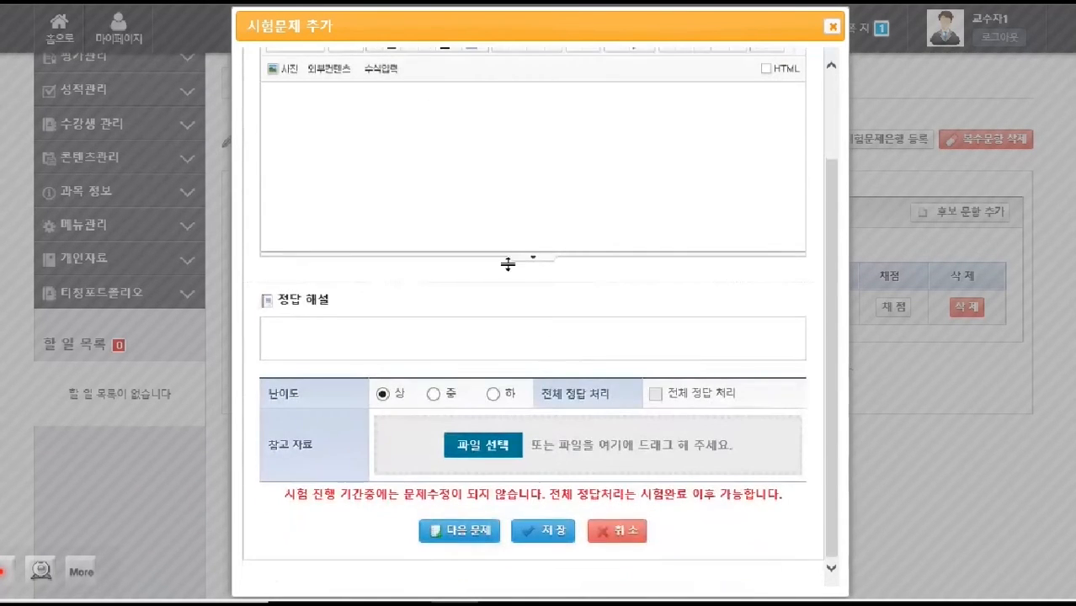
{"action": "scroll", "coordinate": [508, 264], "scroll_direction": "up", "scroll_amount": 2}
{"action": "left_click", "coordinate": [434, 62]}
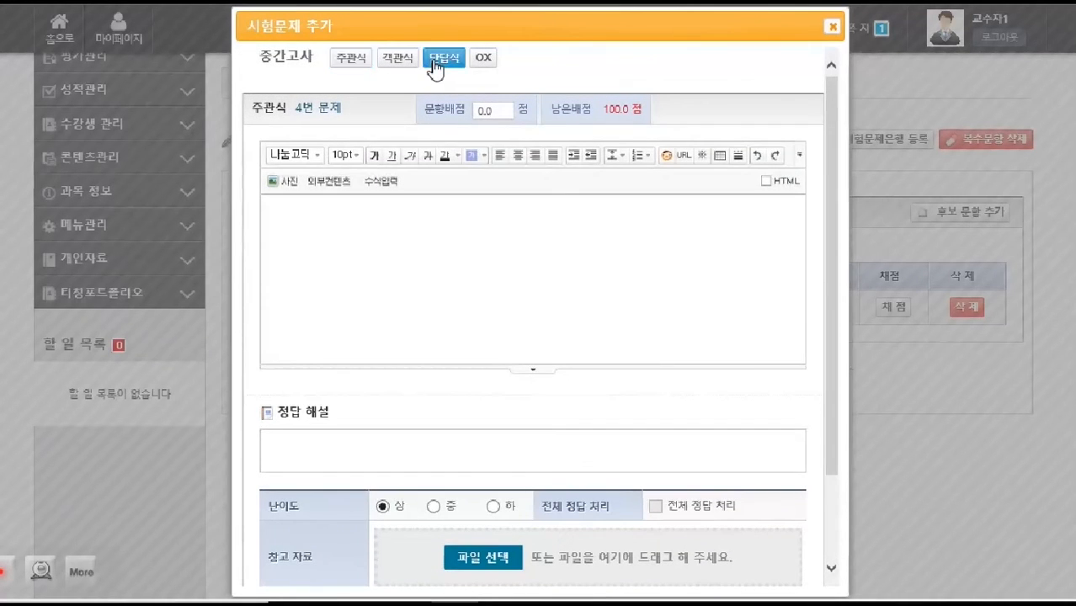
{"action": "type", "text": "단답"}
{"action": "scroll", "coordinate": [370, 273], "scroll_direction": "down", "scroll_amount": 3}
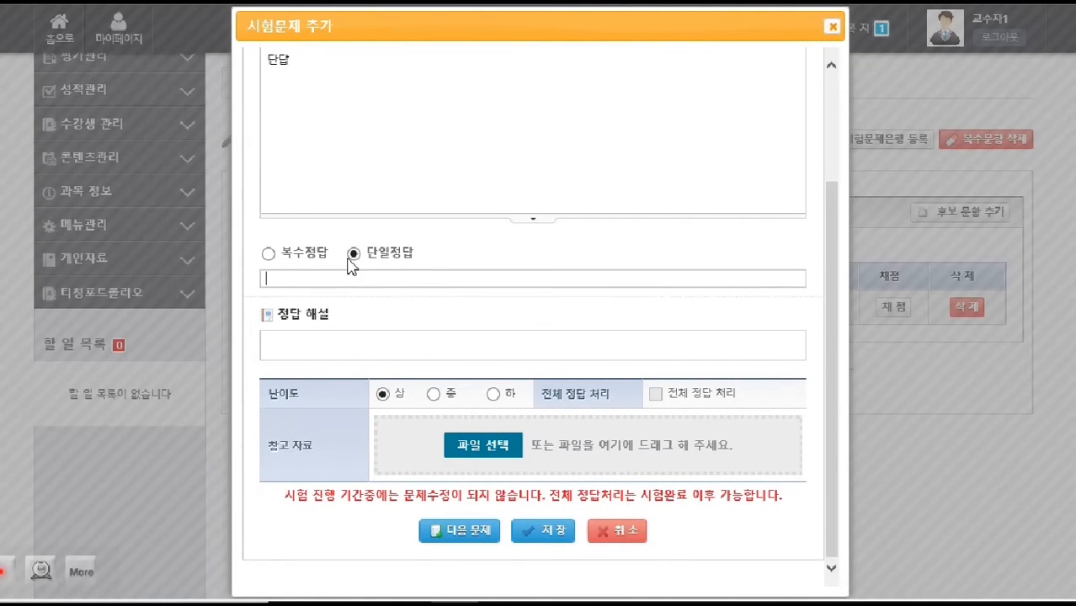
Set question 4 to multiple answers in order (복수정답, 순서대로 정답일시) with answers "순서대로" and "순서 대로", and save it
{"action": "left_click", "coordinate": [267, 253]}
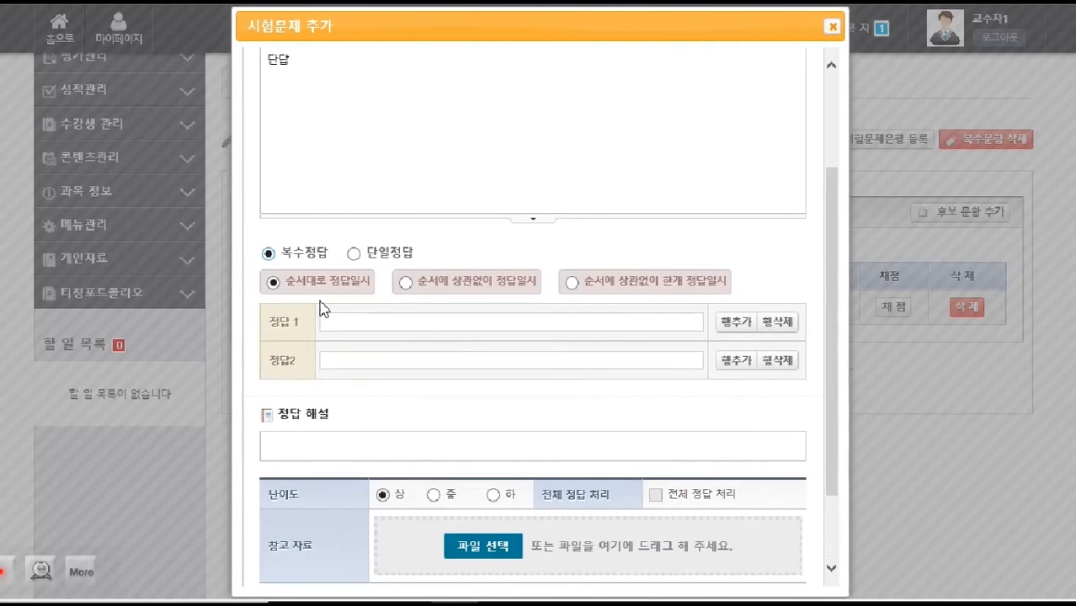
{"action": "left_click", "coordinate": [486, 358]}
{"action": "type", "text": "순서ㄷ"}
{"action": "scroll", "coordinate": [496, 447], "scroll_direction": "down", "scroll_amount": 2}
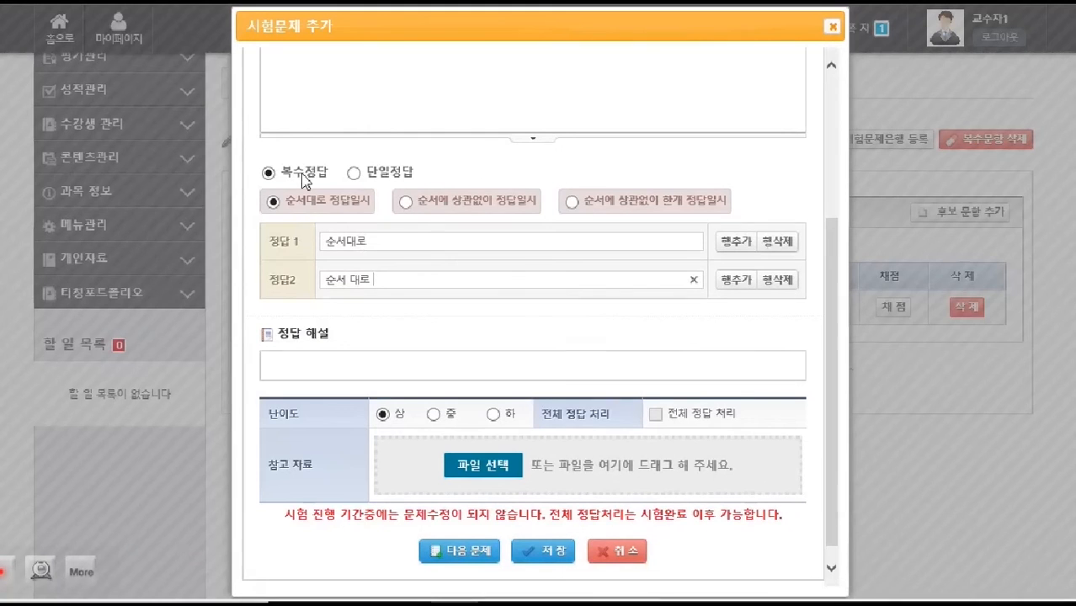
{"action": "scroll", "coordinate": [454, 244], "scroll_direction": "down", "scroll_amount": 1}
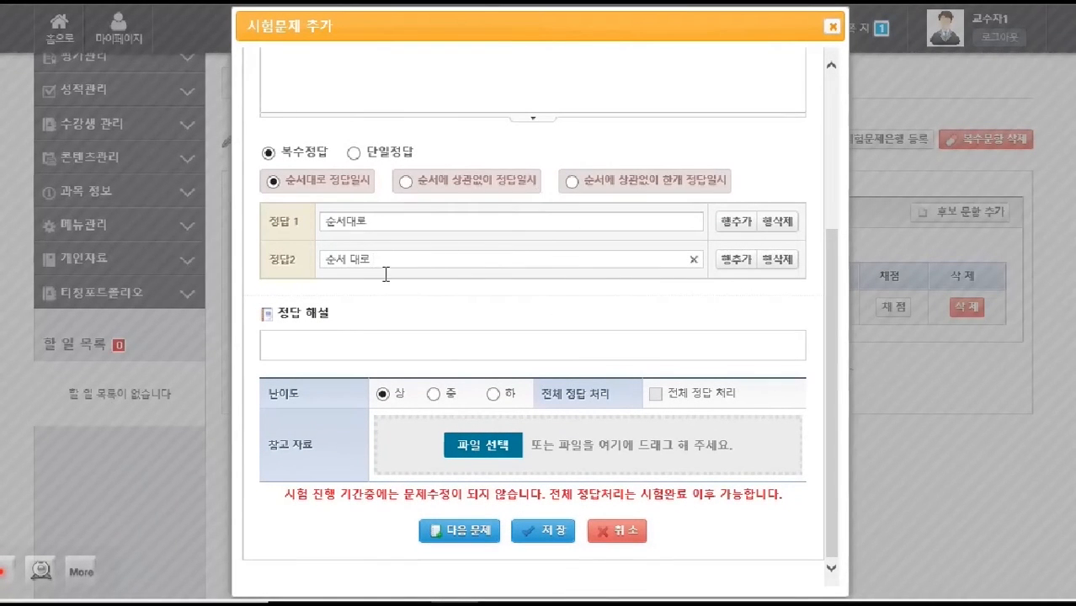
{"action": "left_click", "coordinate": [547, 537]}
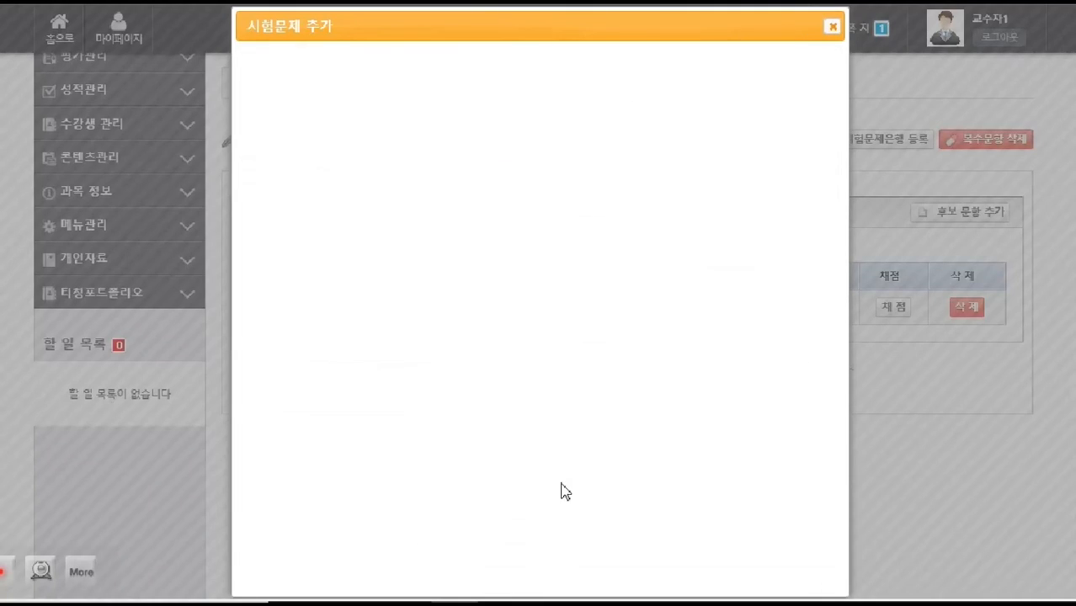
Review the registered questions, and return to the exam list to check the new midterm's question-setting status
{"action": "scroll", "coordinate": [586, 344], "scroll_direction": "down", "scroll_amount": 8}
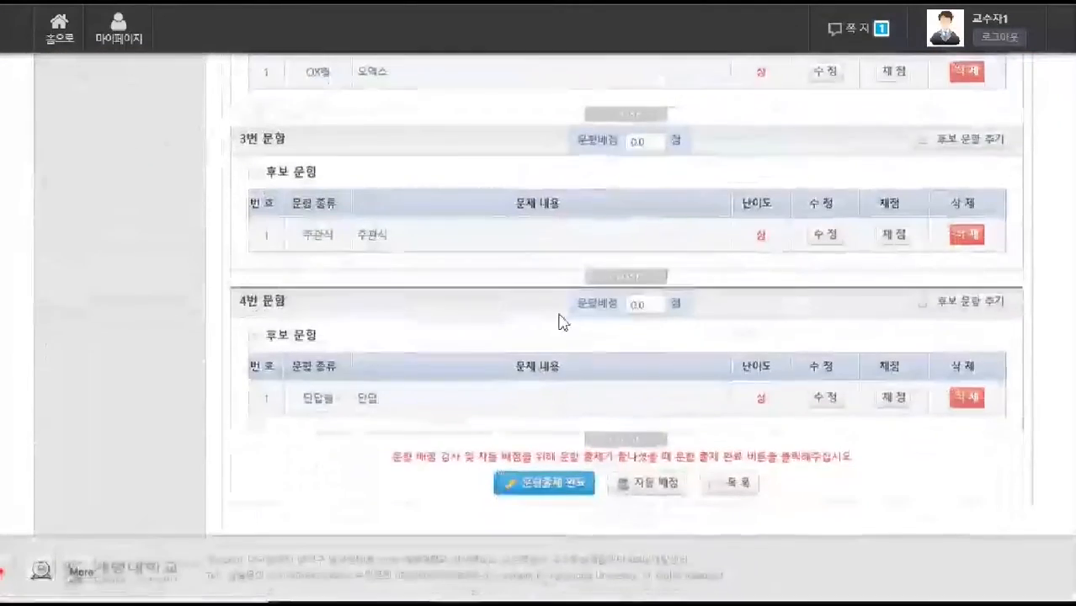
{"action": "scroll", "coordinate": [639, 387], "scroll_direction": "up", "scroll_amount": 8}
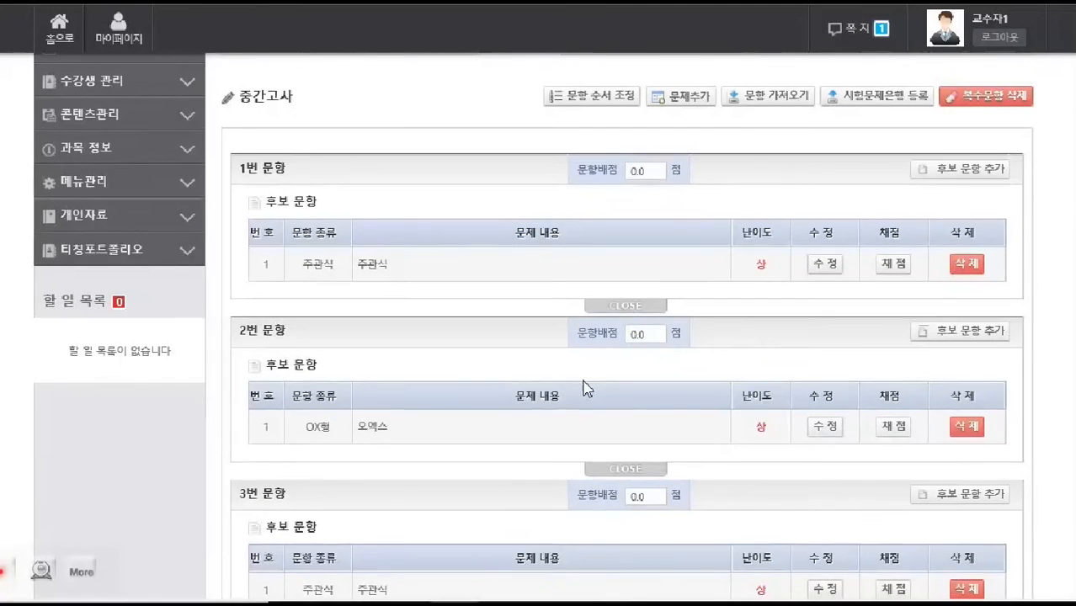
{"action": "scroll", "coordinate": [612, 343], "scroll_direction": "down", "scroll_amount": 5}
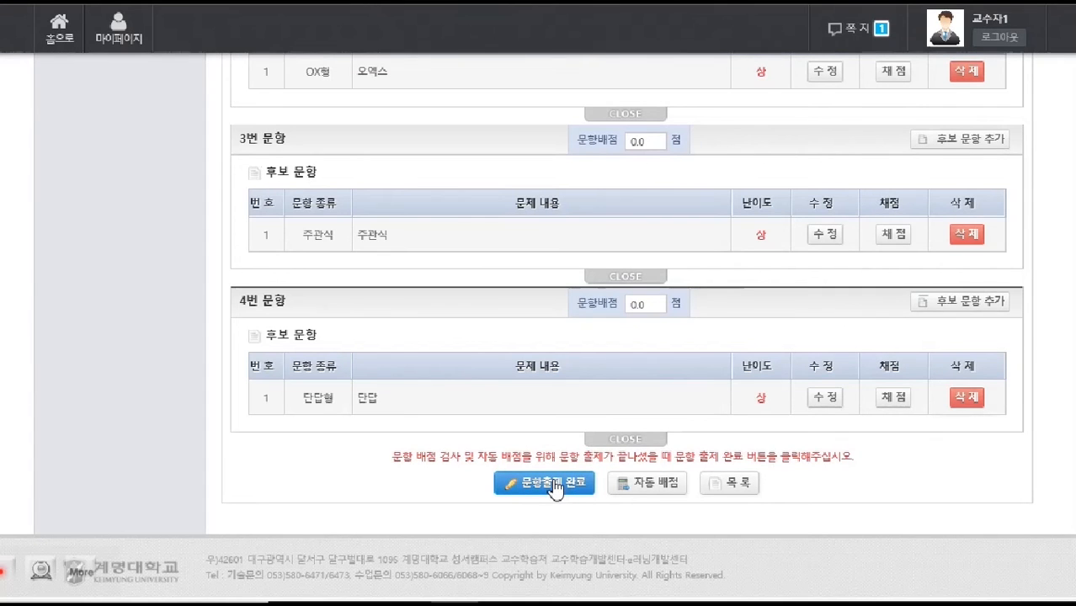
{"action": "left_click", "coordinate": [713, 492]}
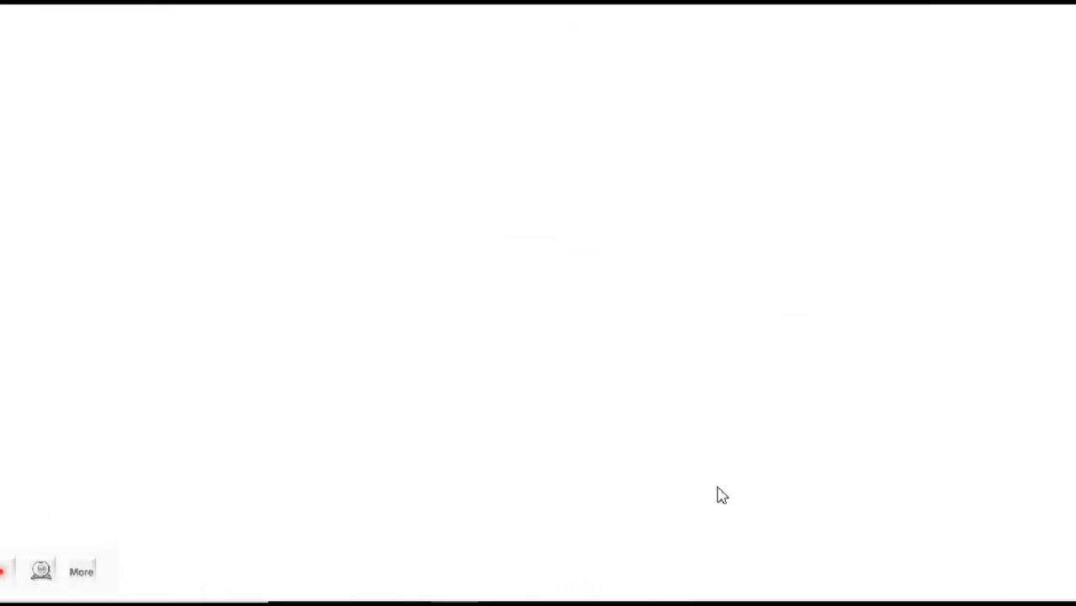
{"action": "left_click_drag", "start_coordinate": [434, 286], "coordinate": [522, 287]}
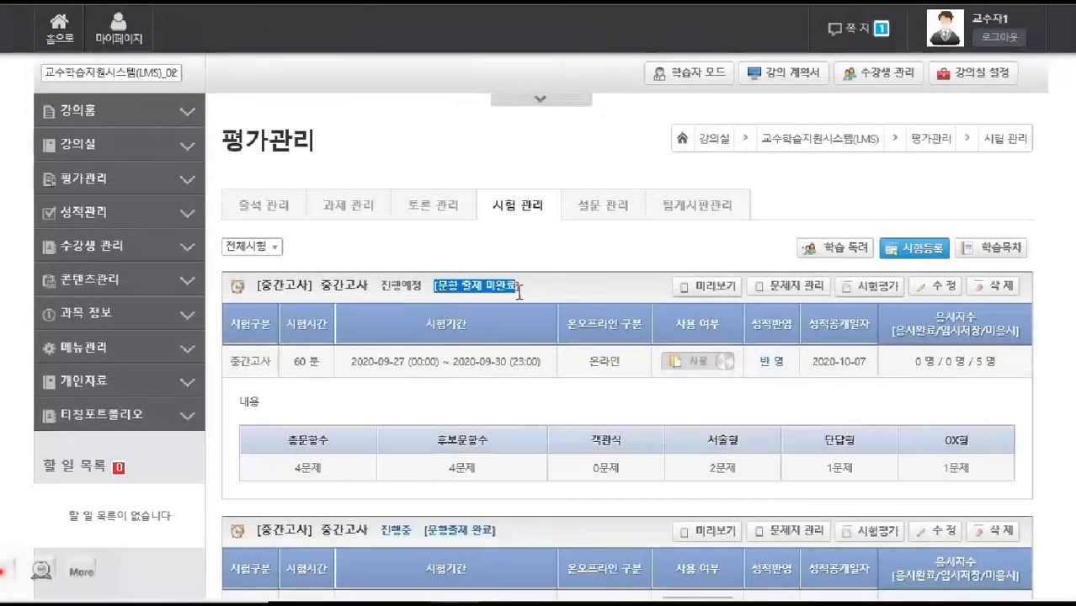
{"action": "left_click", "coordinate": [563, 297]}
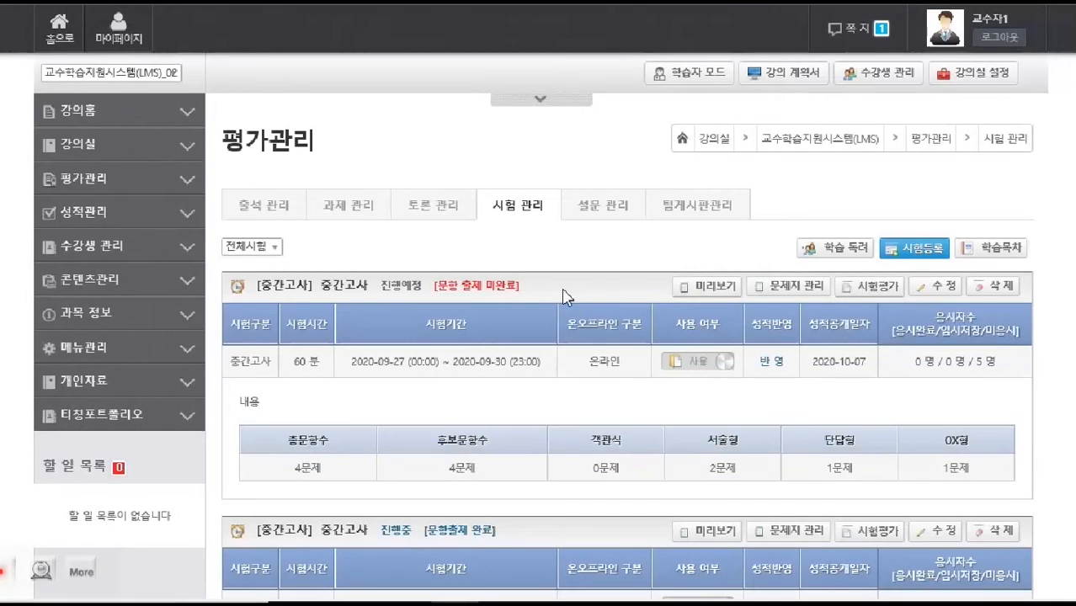
Reopen the new midterm's question paper and apply automatic point allocation (자동 배점), giving each question 25 points
{"action": "left_click", "coordinate": [804, 297]}
{"action": "scroll", "coordinate": [640, 354], "scroll_direction": "down", "scroll_amount": 5}
{"action": "scroll", "coordinate": [515, 312], "scroll_direction": "down", "scroll_amount": 3}
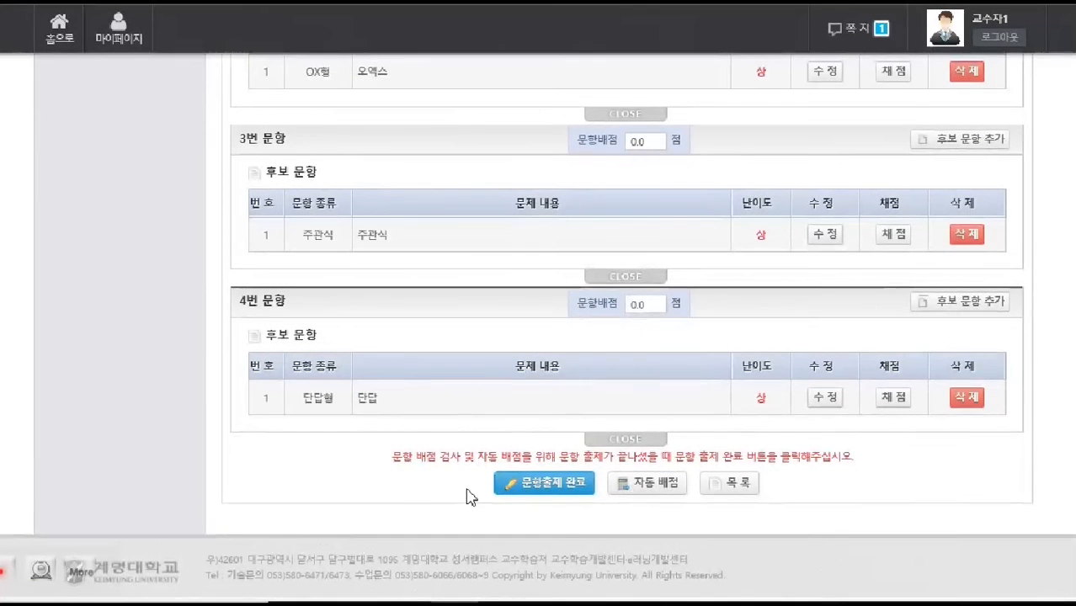
{"action": "left_click", "coordinate": [576, 486]}
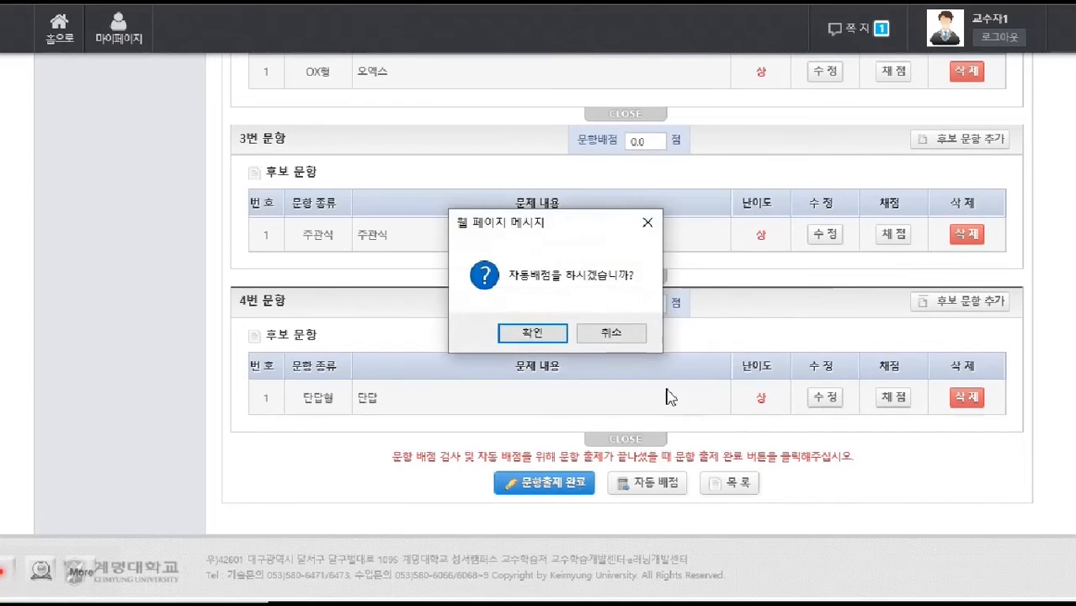
{"action": "left_click", "coordinate": [542, 337]}
{"action": "left_click", "coordinate": [665, 253]}
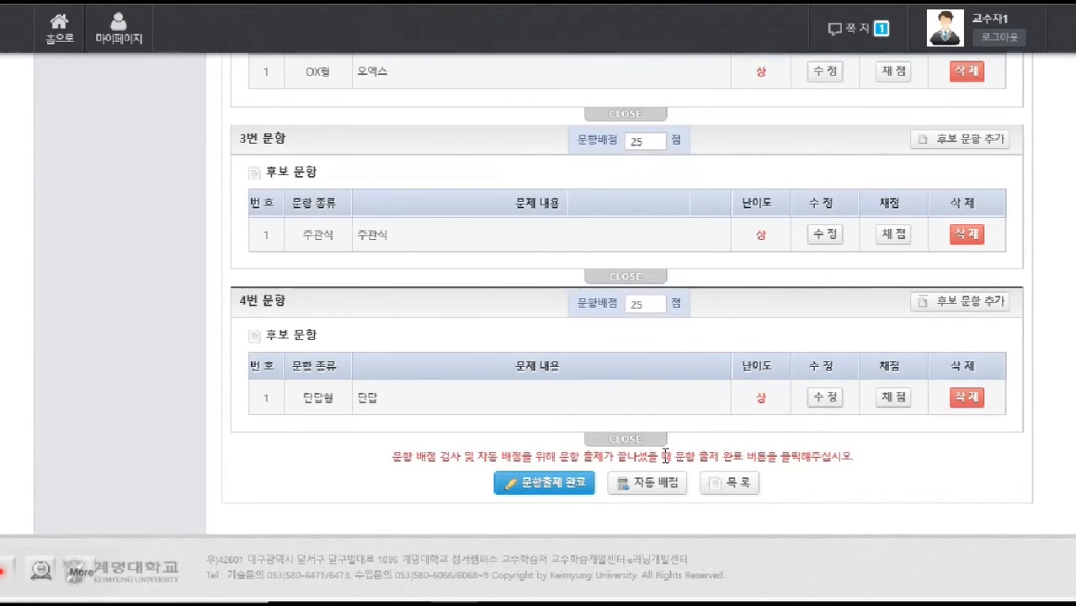
Complete the question setting (문항출제 완료) for the midterm and check the points of all its questions
{"action": "left_click", "coordinate": [565, 488]}
{"action": "left_click", "coordinate": [665, 253]}
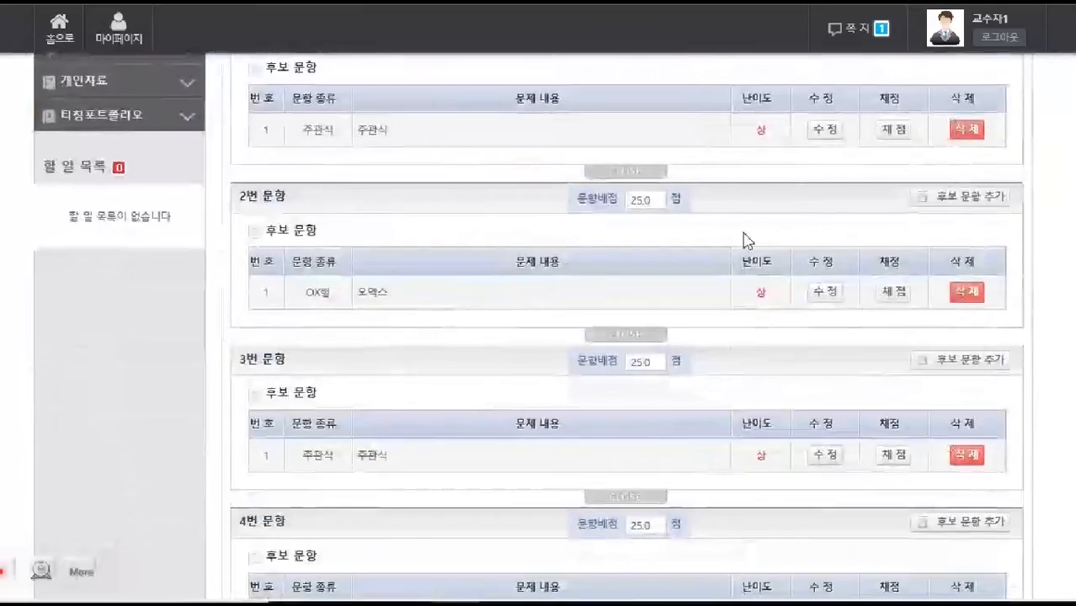
{"action": "scroll", "coordinate": [739, 368], "scroll_direction": "down", "scroll_amount": 3}
{"action": "scroll", "coordinate": [741, 369], "scroll_direction": "up", "scroll_amount": 6}
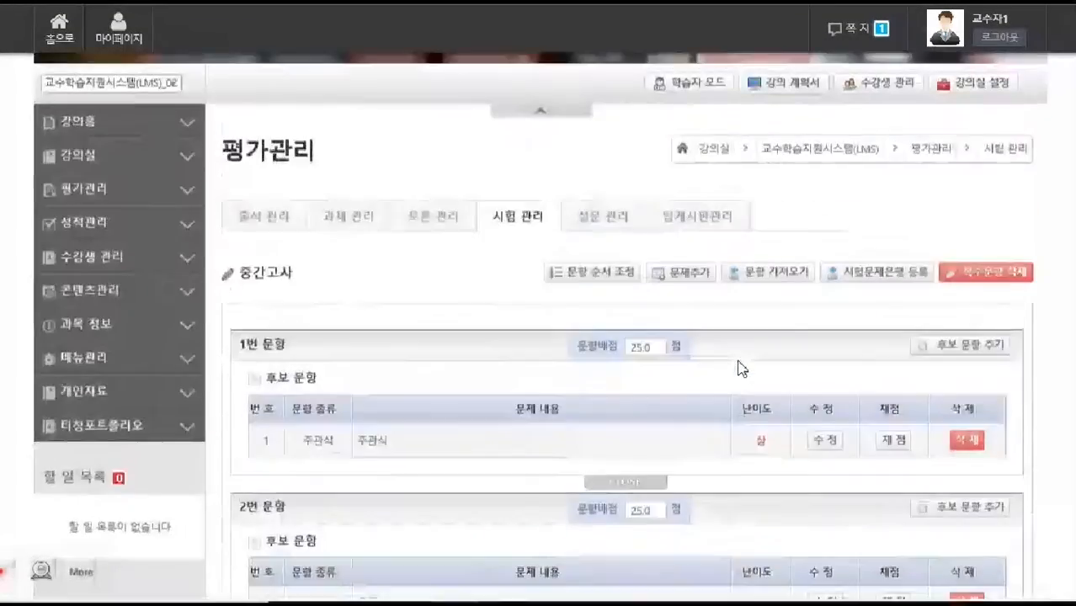
{"action": "scroll", "coordinate": [738, 368], "scroll_direction": "up", "scroll_amount": 2}
{"action": "scroll", "coordinate": [715, 392], "scroll_direction": "down", "scroll_amount": 8}
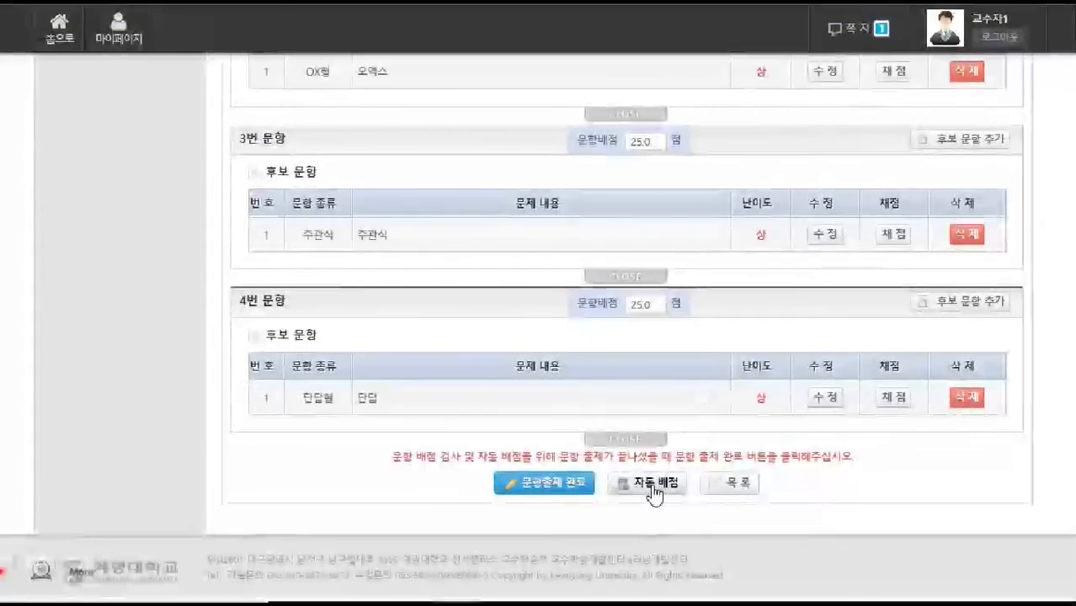
Start automatic point allocation (자동 배점) but cancel it, and try to set question 4's points to 40
{"action": "left_click", "coordinate": [655, 491]}
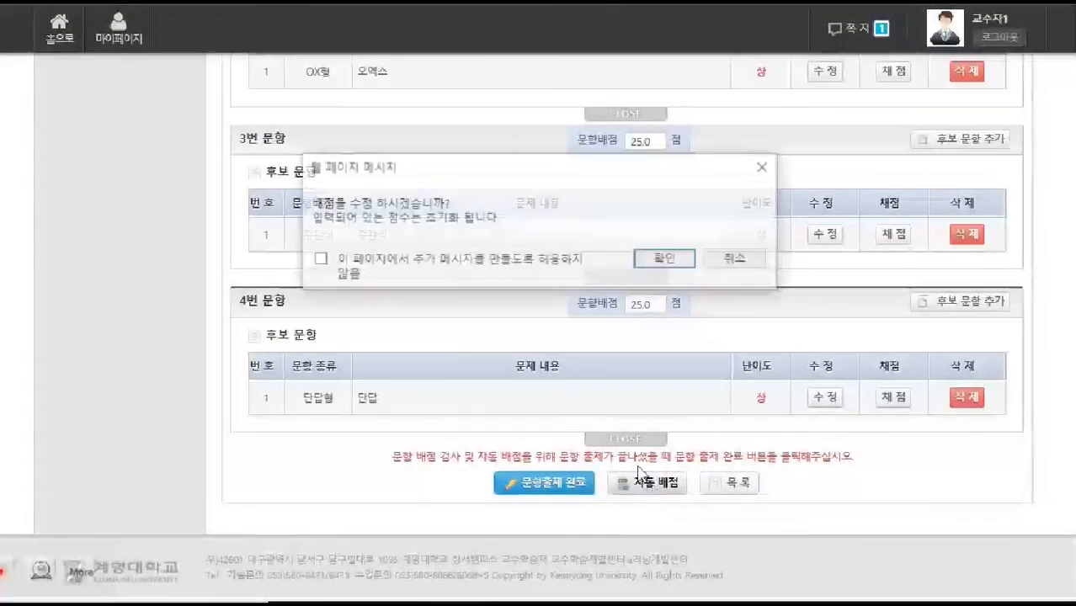
{"action": "left_click", "coordinate": [737, 261]}
{"action": "left_click_drag", "start_coordinate": [661, 304], "coordinate": [629, 305]}
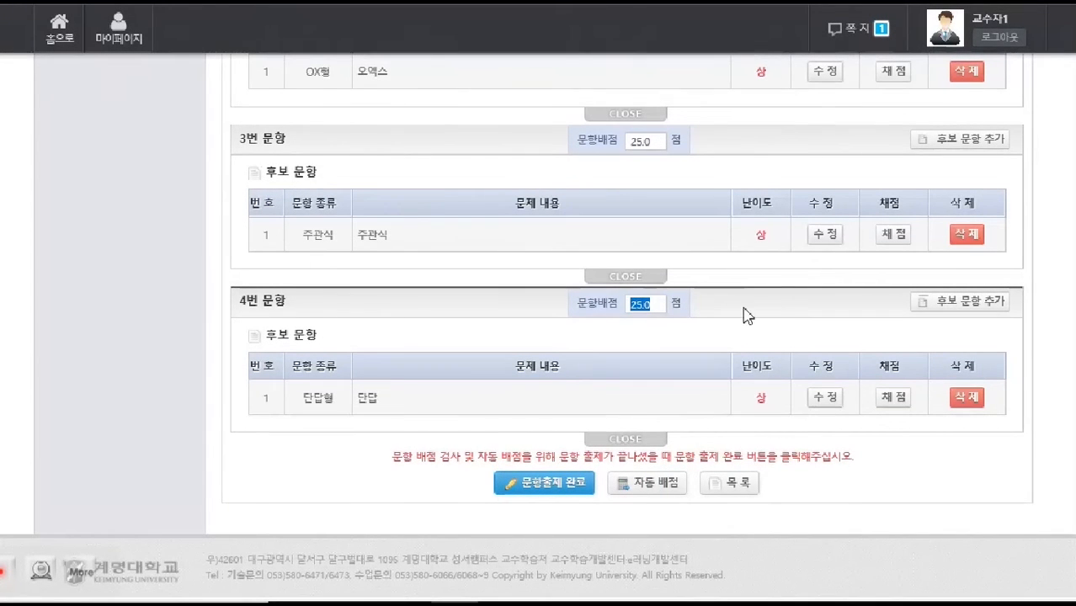
{"action": "double_click", "coordinate": [644, 305]}
{"action": "type", "text": "40"}
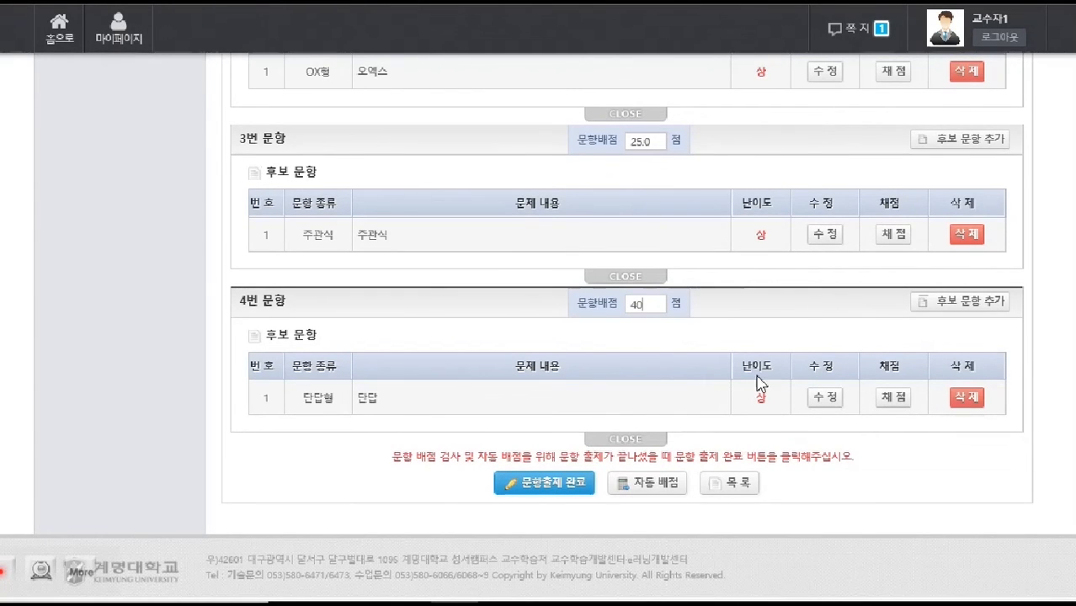
{"action": "scroll", "coordinate": [687, 379], "scroll_direction": "up", "scroll_amount": 6}
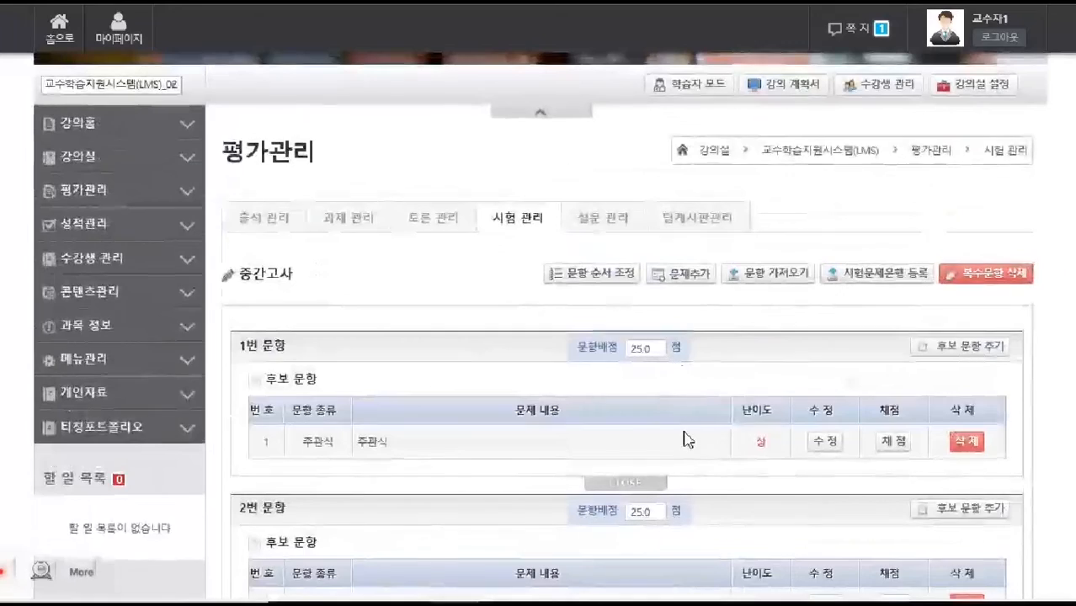
Return to the exam list, reopen the upcoming midterm's question paper (문제지 관리), and check the points of its questions
{"action": "left_click", "coordinate": [507, 218]}
{"action": "scroll", "coordinate": [603, 223], "scroll_direction": "down", "scroll_amount": 1}
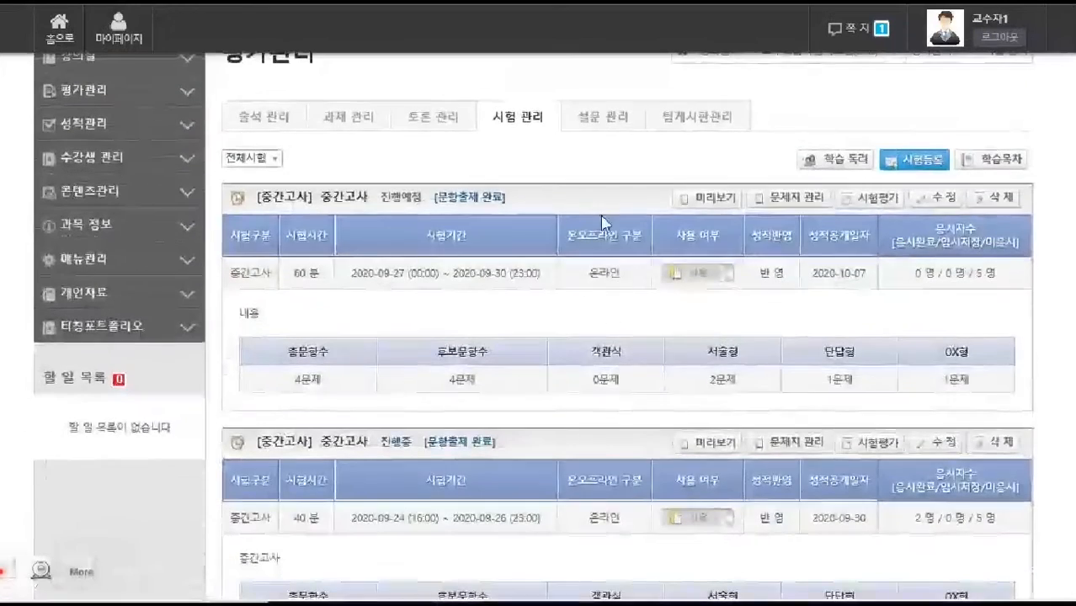
{"action": "left_click", "coordinate": [817, 204]}
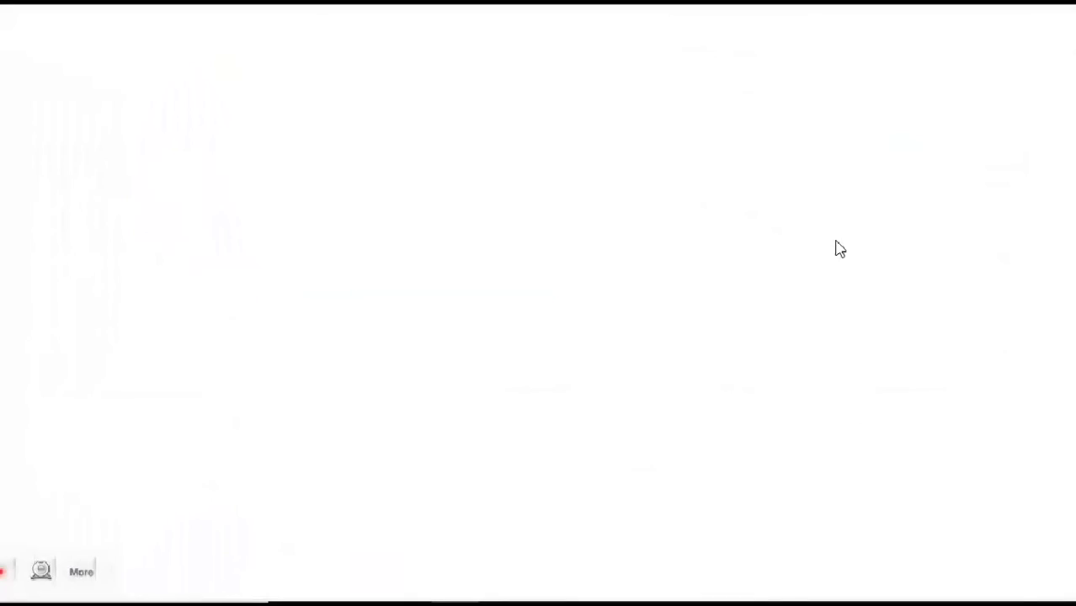
{"action": "scroll", "coordinate": [781, 386], "scroll_direction": "down", "scroll_amount": 4}
{"action": "scroll", "coordinate": [870, 318], "scroll_direction": "up", "scroll_amount": 2}
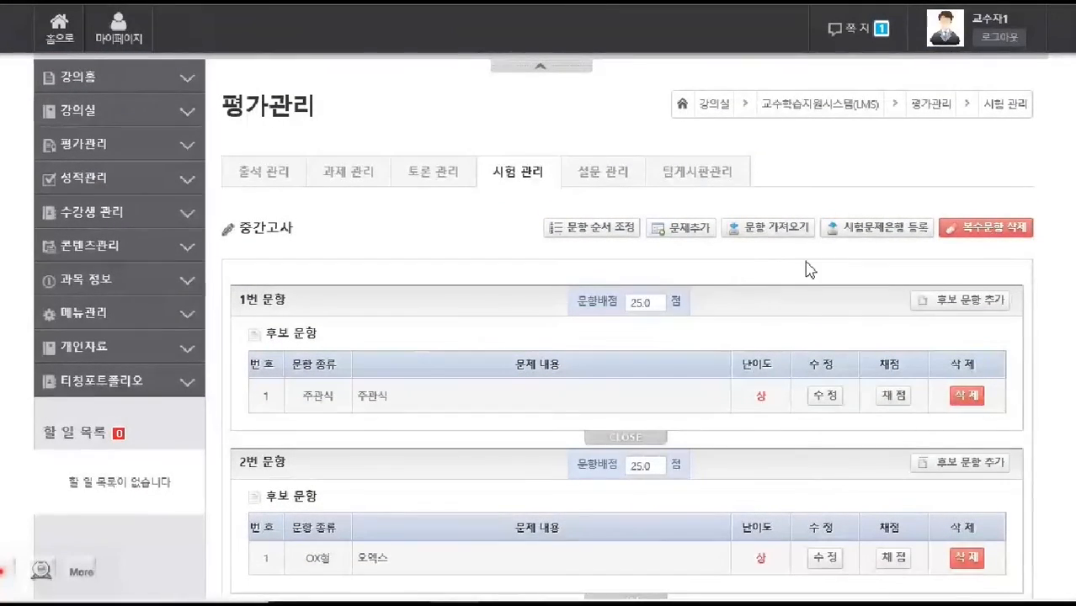
{"action": "scroll", "coordinate": [819, 343], "scroll_direction": "down", "scroll_amount": 6}
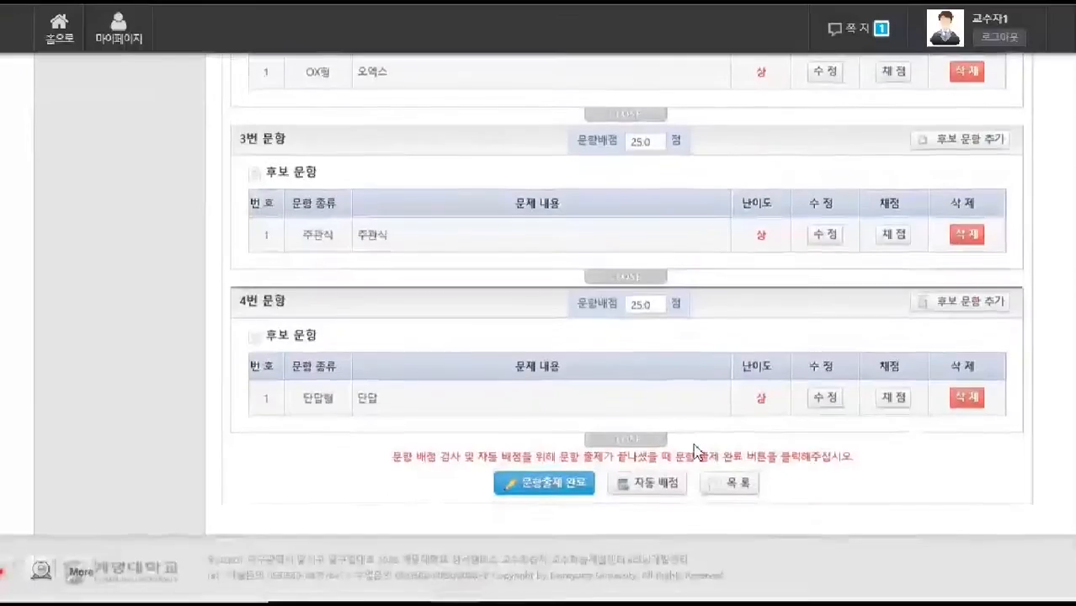
{"action": "scroll", "coordinate": [674, 436], "scroll_direction": "up", "scroll_amount": 7}
Return to the exam list and open the exam evaluation (시험평가) of the midterm in progress
{"action": "left_click", "coordinate": [516, 303]}
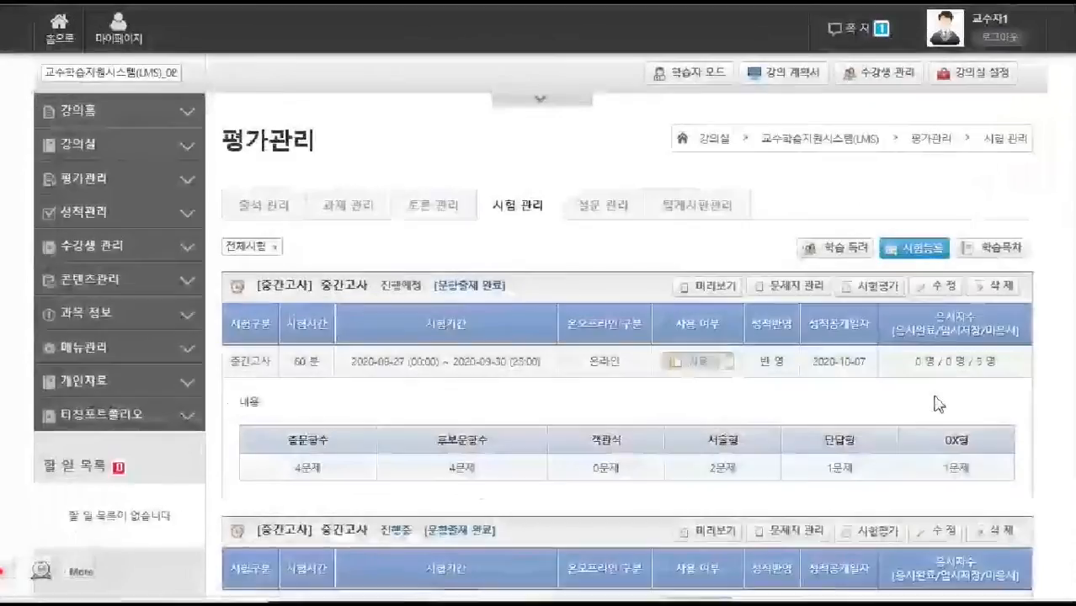
{"action": "scroll", "coordinate": [939, 404], "scroll_direction": "down", "scroll_amount": 3}
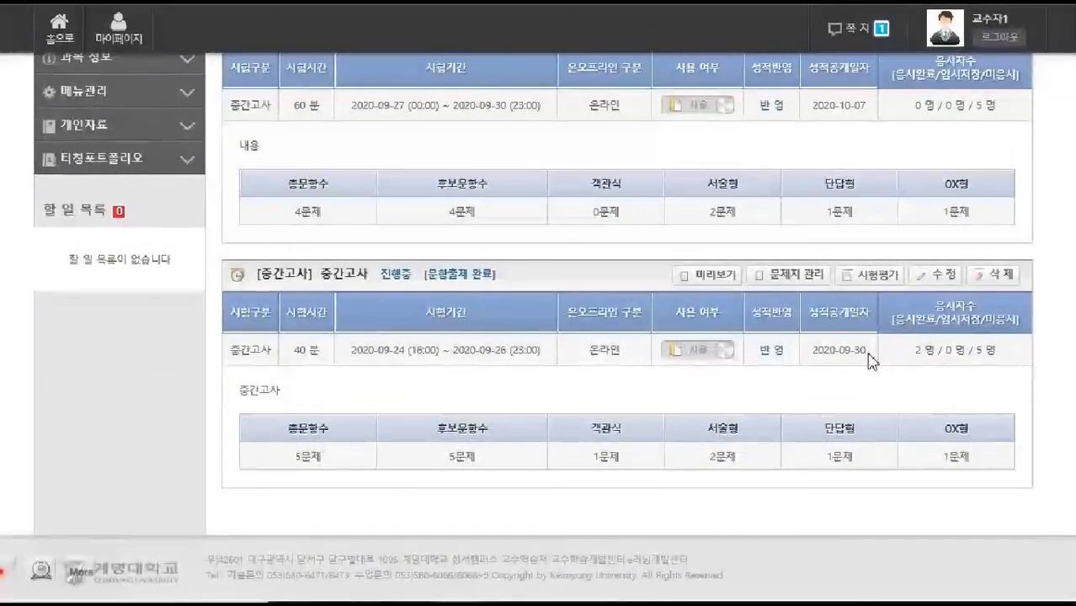
{"action": "left_click", "coordinate": [874, 287]}
{"action": "scroll", "coordinate": [1037, 372], "scroll_direction": "down", "scroll_amount": 5}
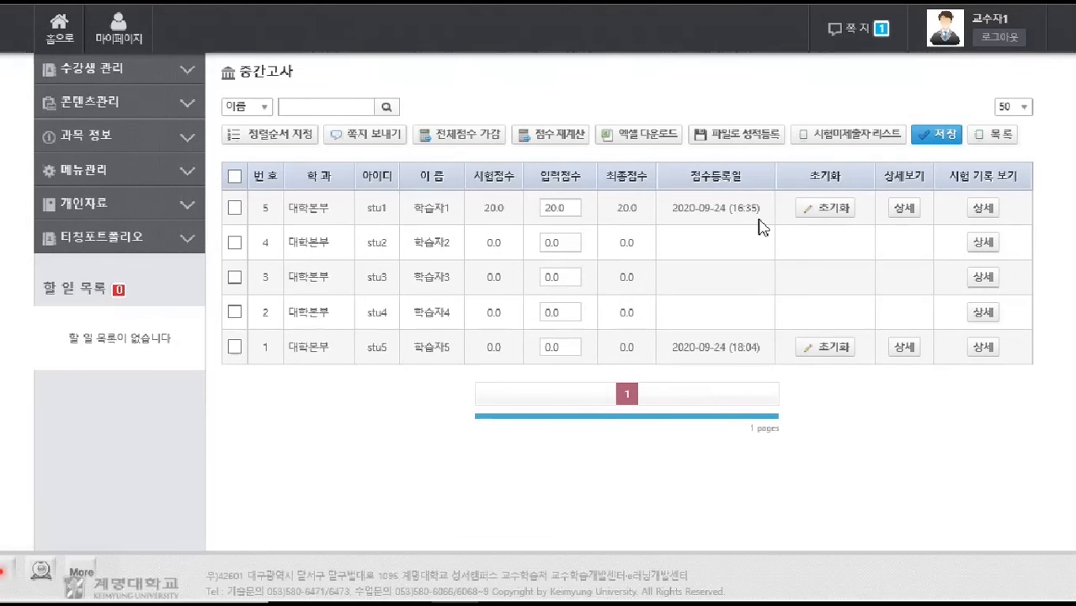
Examine the first listed student's exam log (시험 기록 보기) and submitted paper (시험지제출), and close both
{"action": "left_click", "coordinate": [981, 208]}
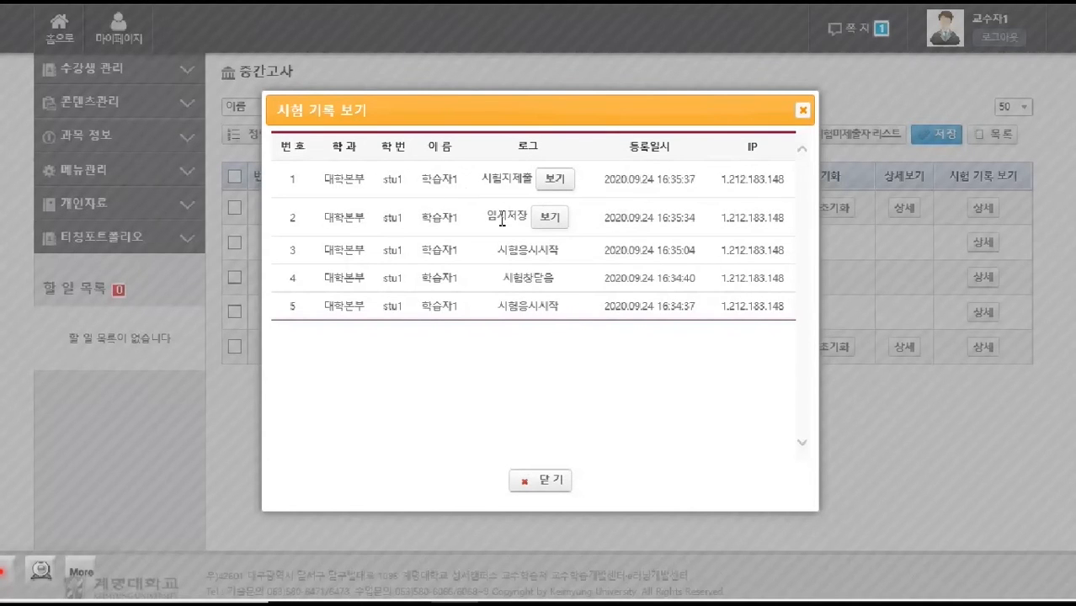
{"action": "left_click_drag", "start_coordinate": [500, 246], "coordinate": [561, 249]}
{"action": "left_click_drag", "start_coordinate": [493, 282], "coordinate": [557, 287]}
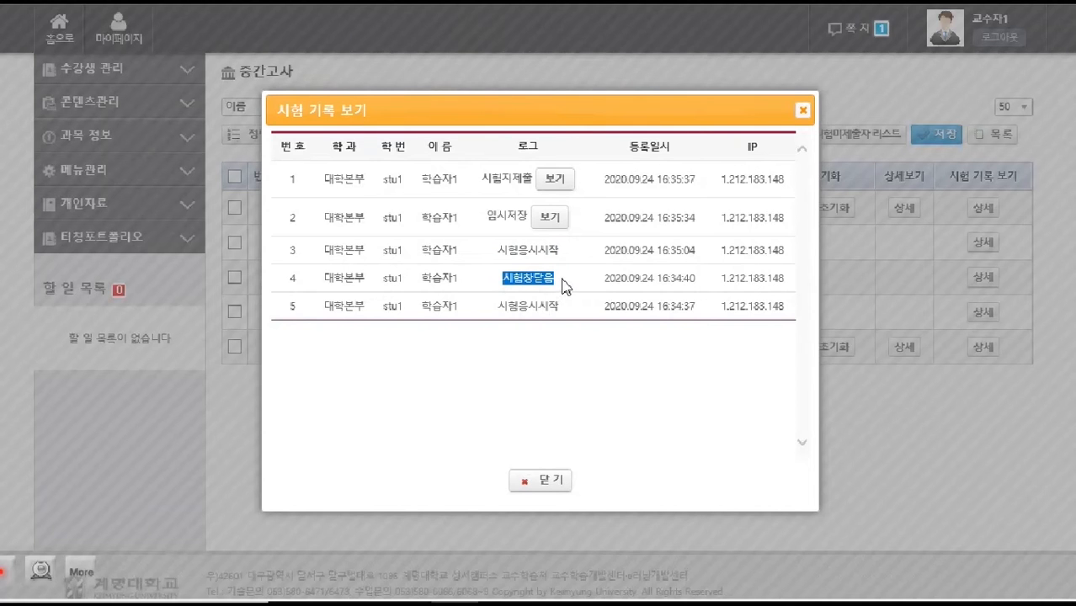
{"action": "left_click", "coordinate": [556, 179]}
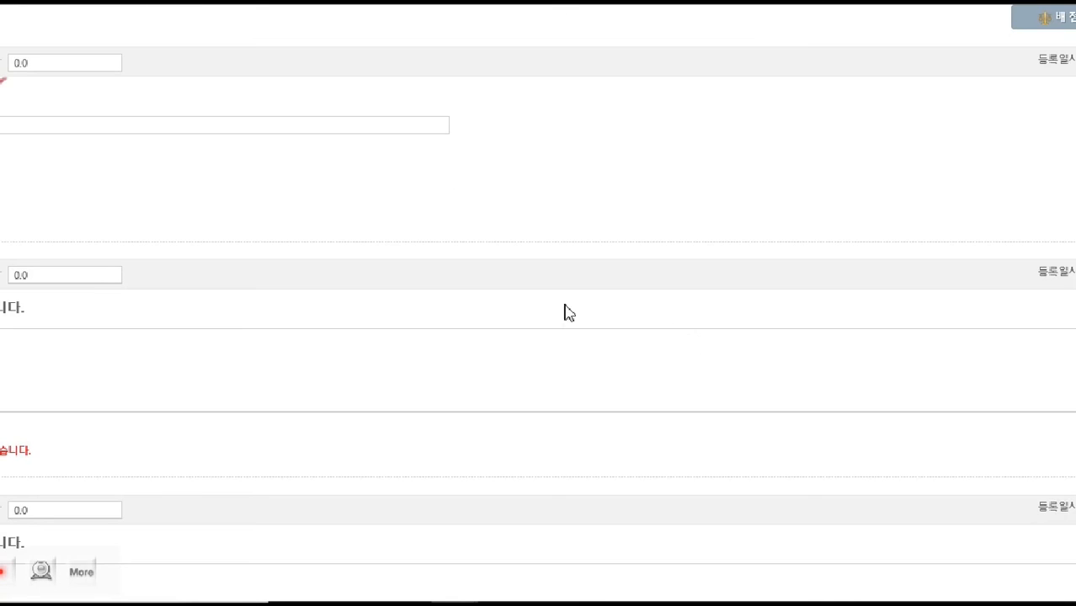
{"action": "scroll", "coordinate": [568, 313], "scroll_direction": "down", "scroll_amount": 10}
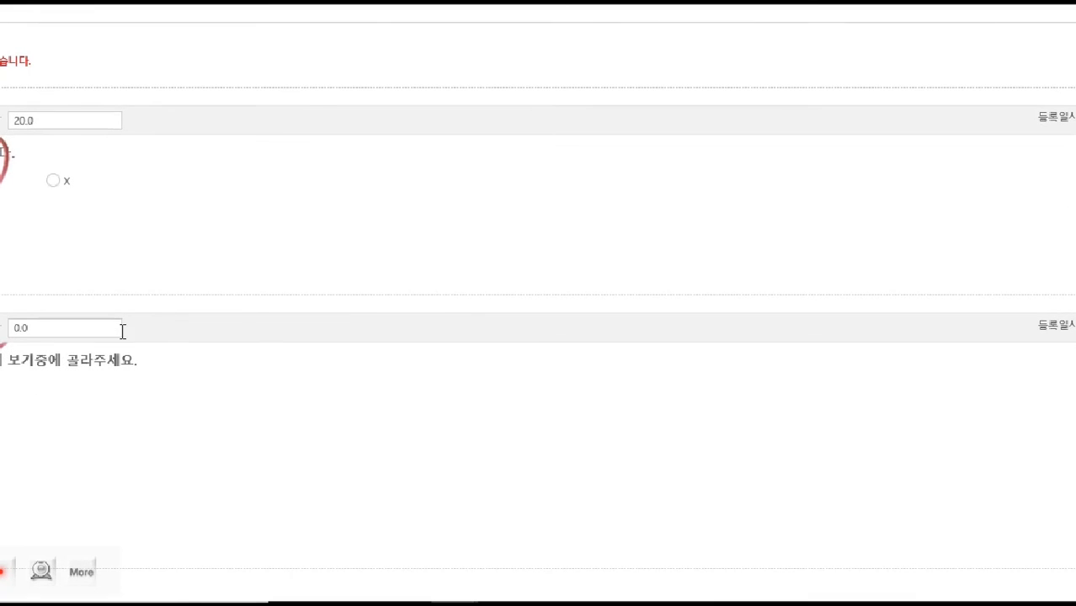
{"action": "scroll", "coordinate": [113, 345], "scroll_direction": "down", "scroll_amount": 10}
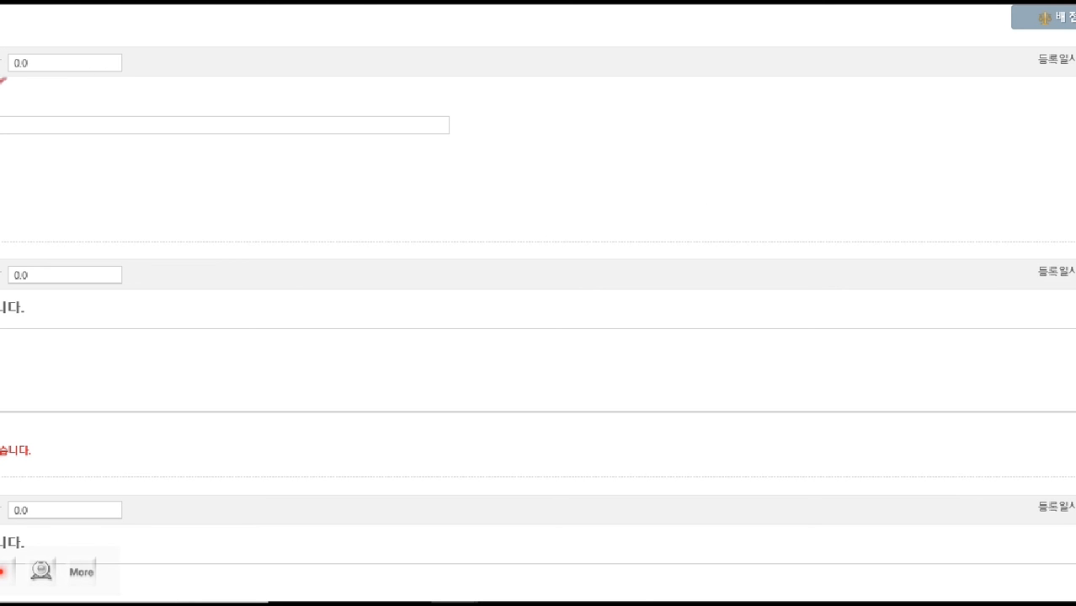
{"action": "left_click", "coordinate": [279, 4]}
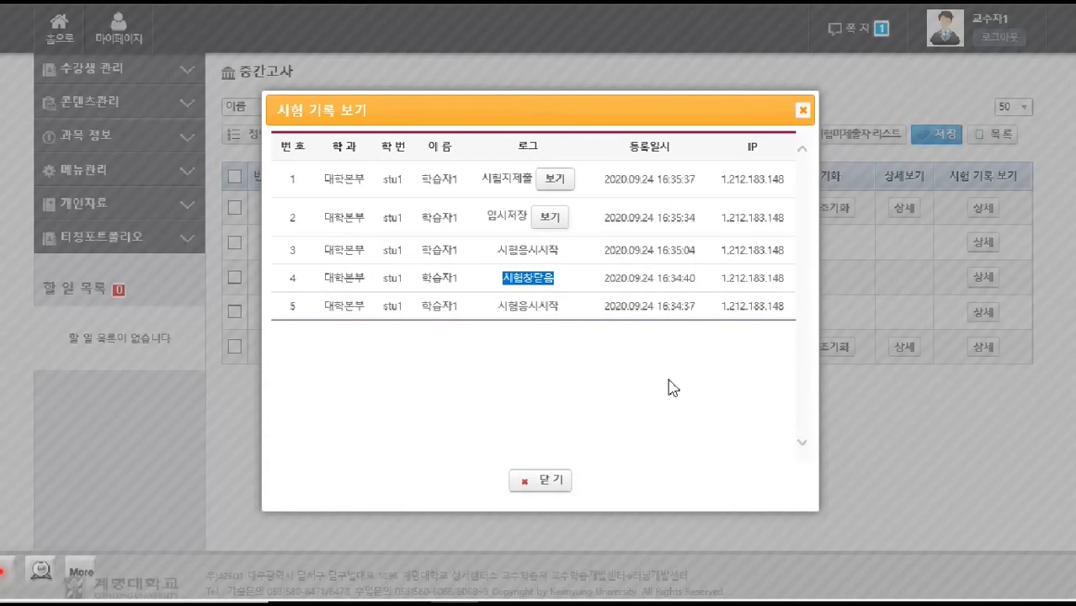
{"action": "left_click", "coordinate": [803, 109]}
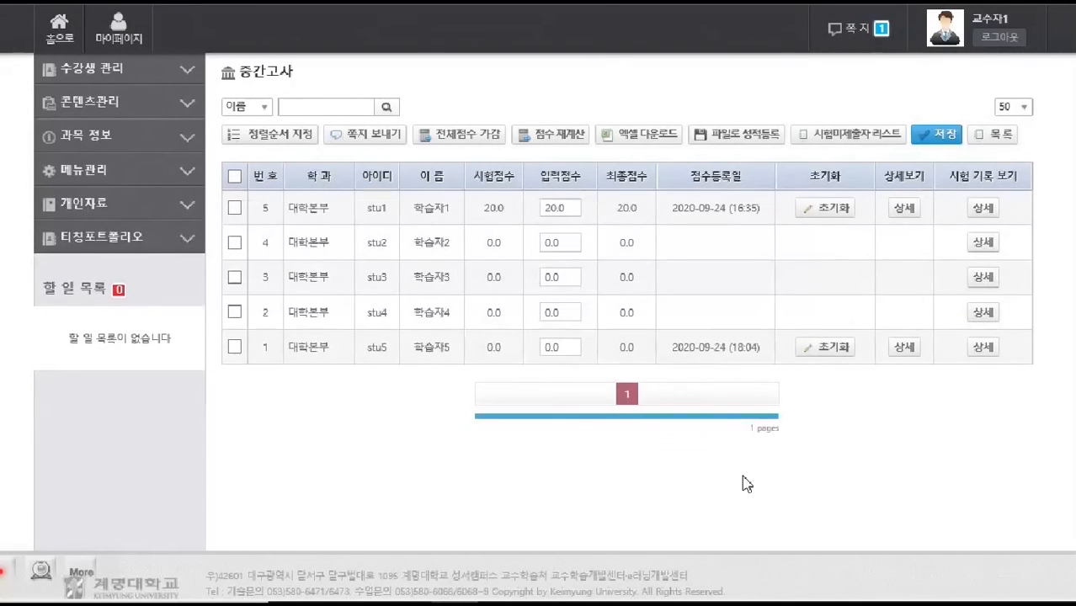
Open the first listed student's answer details (상세보기) and enter a score of 20 for question 1
{"action": "left_click", "coordinate": [902, 209]}
{"action": "scroll", "coordinate": [500, 328], "scroll_direction": "down", "scroll_amount": 1}
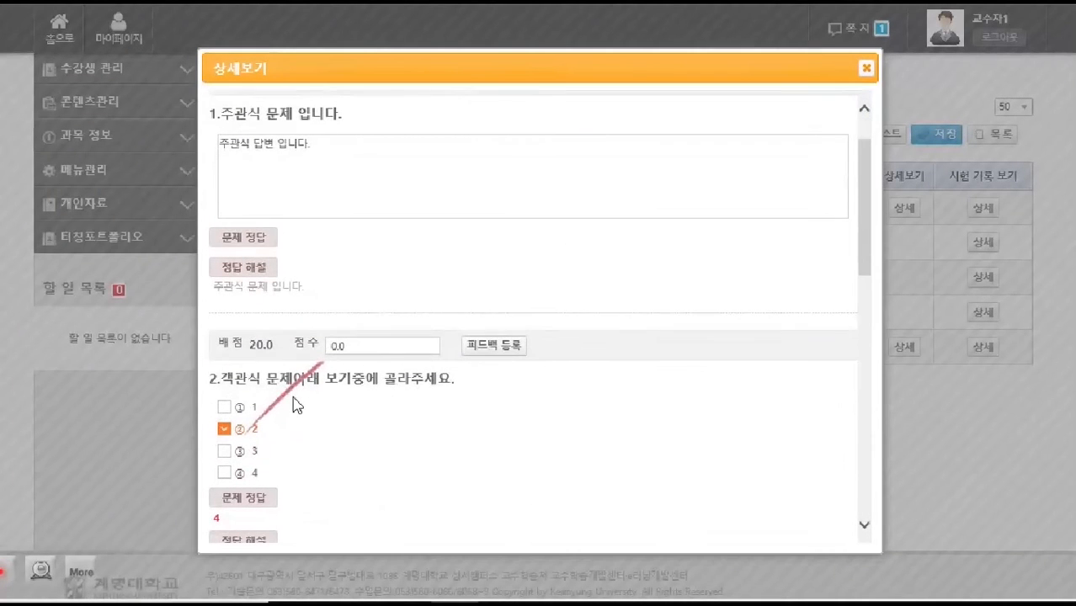
{"action": "scroll", "coordinate": [410, 262], "scroll_direction": "up", "scroll_amount": 3}
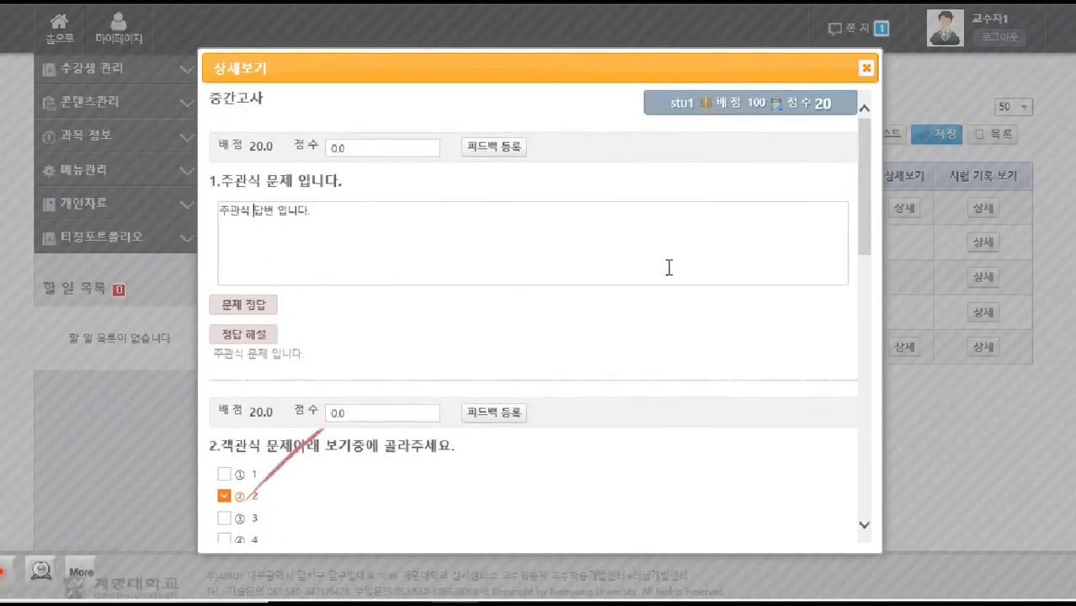
{"action": "left_click", "coordinate": [364, 238]}
{"action": "double_click", "coordinate": [364, 238]}
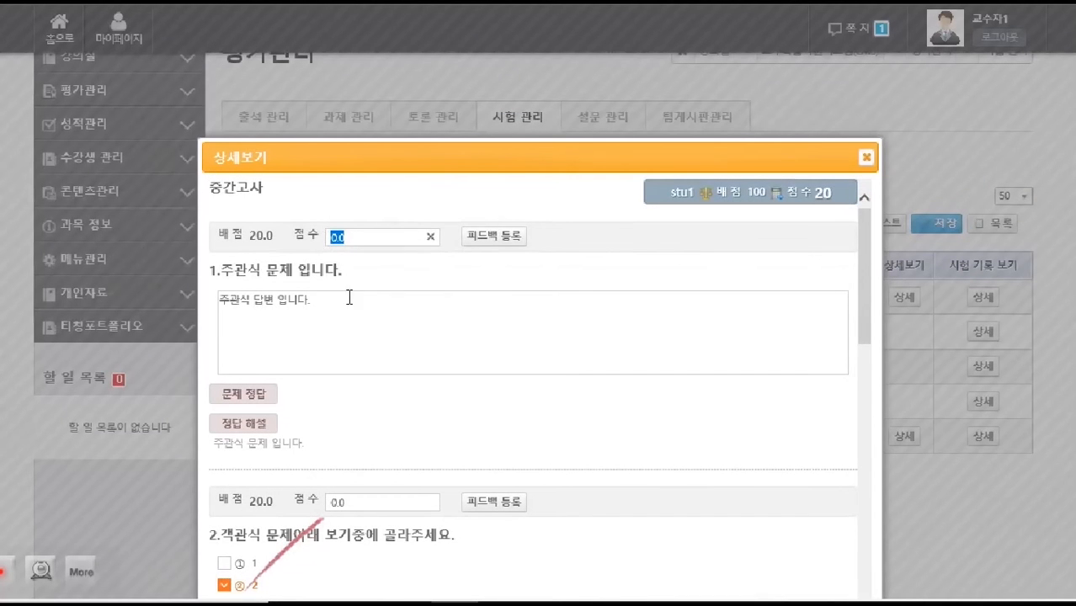
{"action": "left_click", "coordinate": [378, 327]}
Register the feedback "시험 피드백" for the student's answer to question 1
{"action": "left_click", "coordinate": [494, 238]}
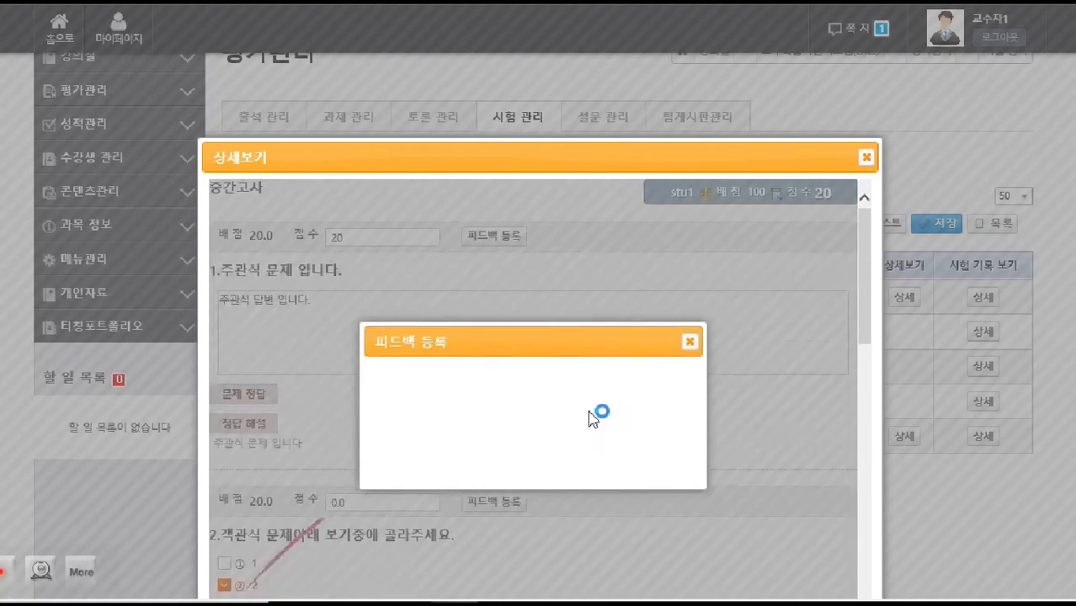
{"action": "type", "text": "시험 피드백"}
{"action": "left_click", "coordinate": [506, 446]}
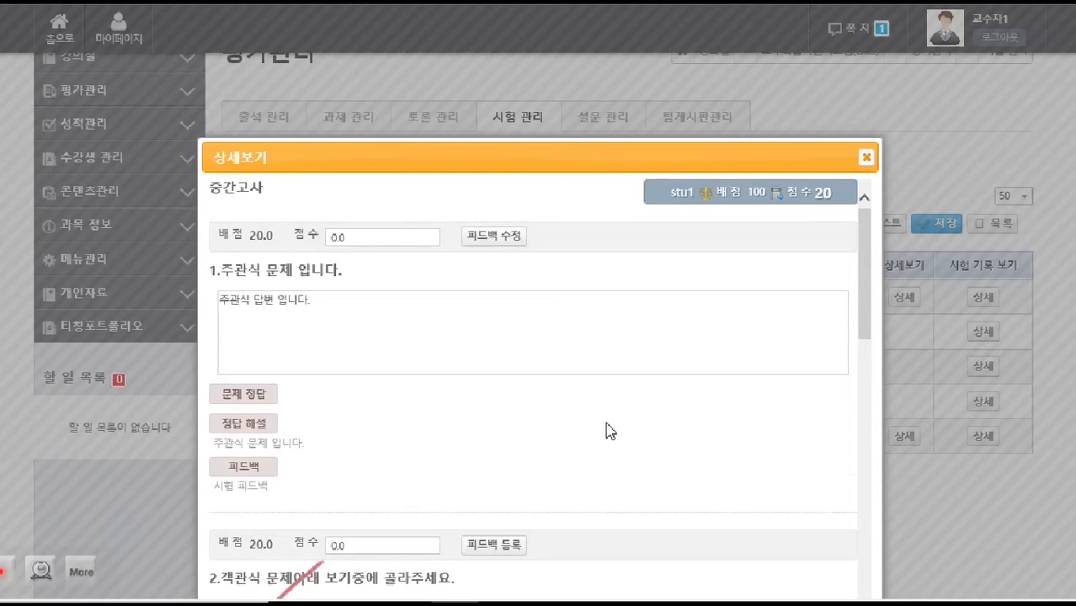
Enter the score of 20 for question 1 again and look through the student's remaining answers
{"action": "scroll", "coordinate": [604, 431], "scroll_direction": "down", "scroll_amount": 2}
{"action": "scroll", "coordinate": [614, 394], "scroll_direction": "up", "scroll_amount": 2}
{"action": "left_click_drag", "start_coordinate": [368, 242], "coordinate": [330, 248]}
{"action": "scroll", "coordinate": [508, 317], "scroll_direction": "down", "scroll_amount": 10}
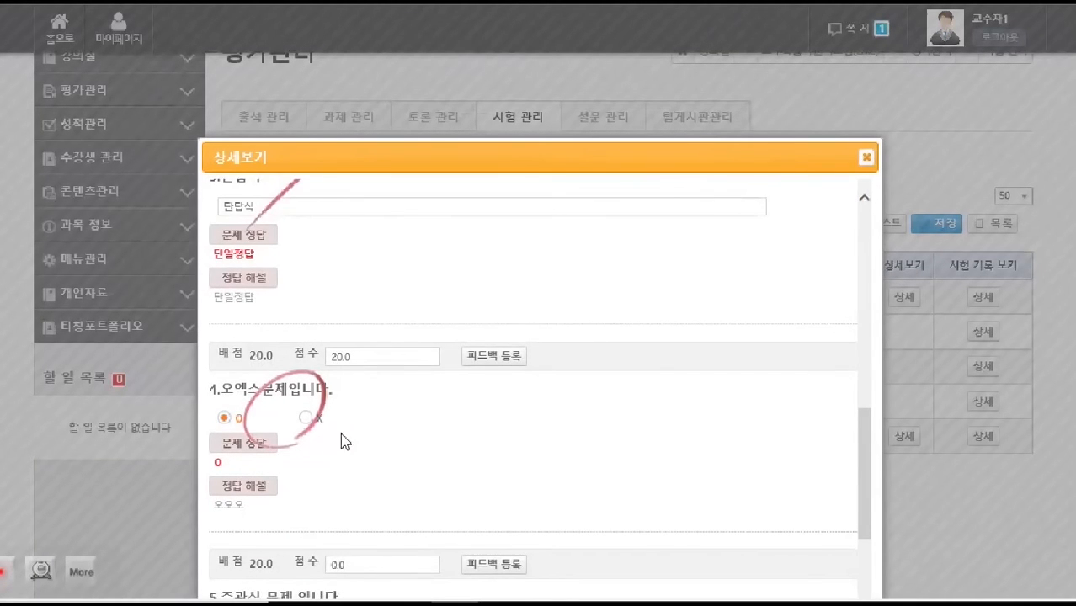
{"action": "scroll", "coordinate": [444, 429], "scroll_direction": "down", "scroll_amount": 1}
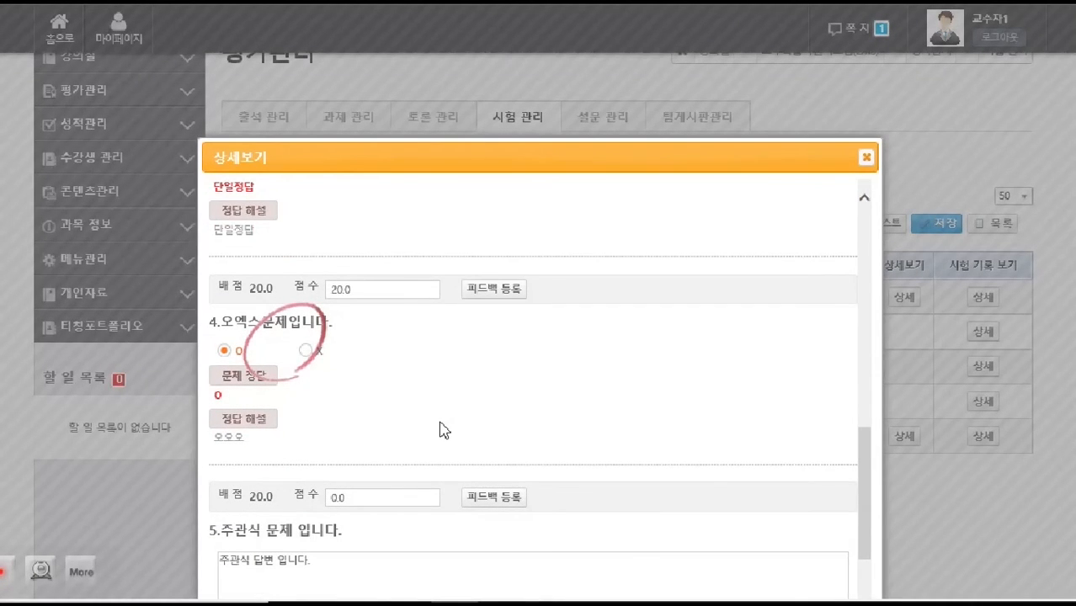
{"action": "scroll", "coordinate": [454, 421], "scroll_direction": "down", "scroll_amount": 2}
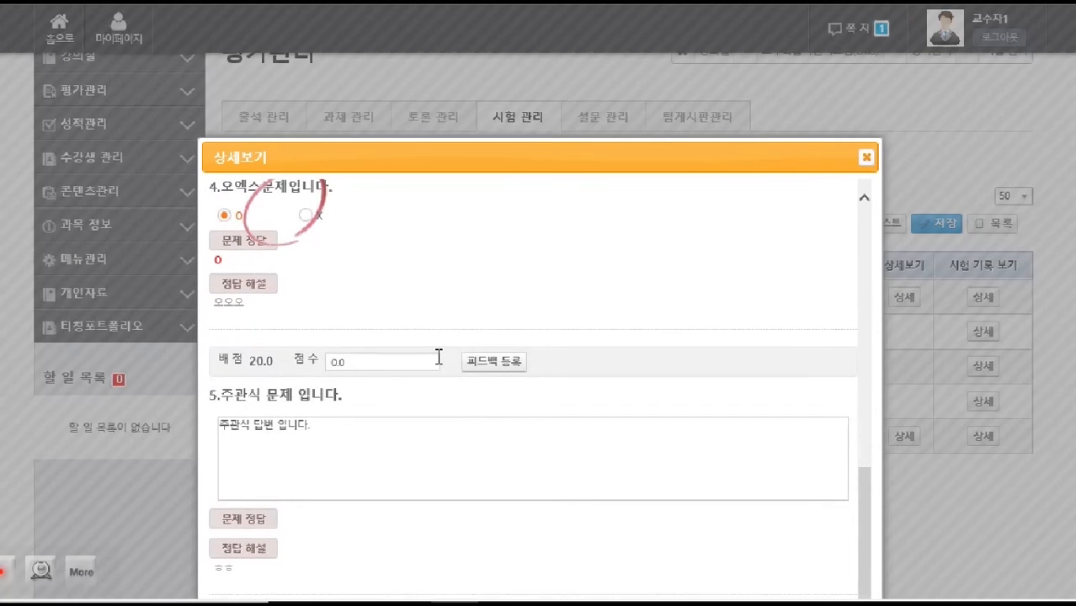
{"action": "scroll", "coordinate": [499, 402], "scroll_direction": "down", "scroll_amount": 1}
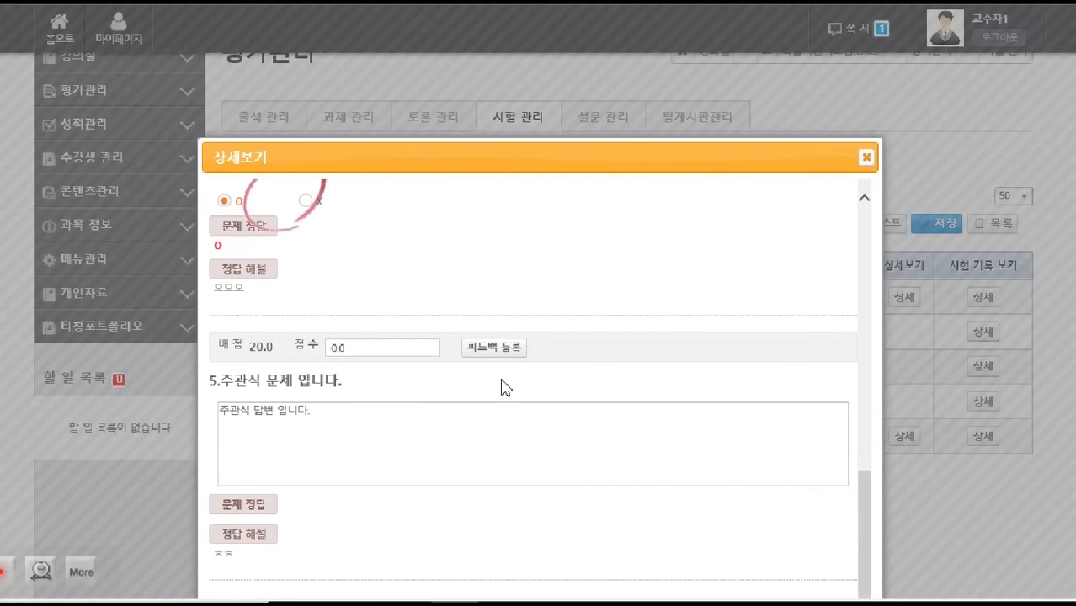
Move the answer details dialog higher on the page and save the grading result (채점결과 저장)
{"action": "left_click_drag", "start_coordinate": [648, 161], "coordinate": [658, 57]}
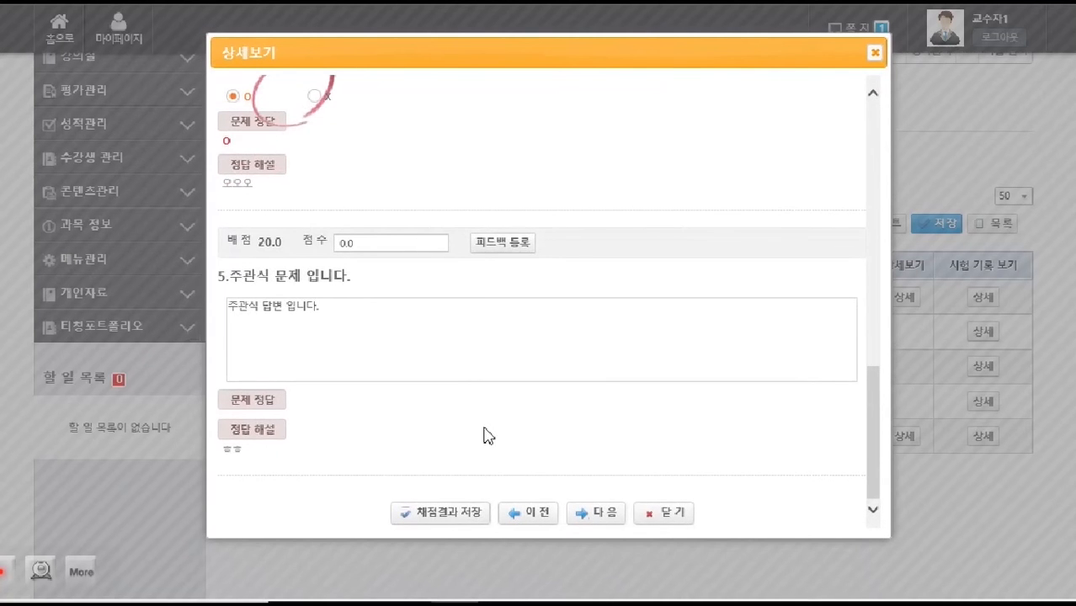
{"action": "scroll", "coordinate": [564, 341], "scroll_direction": "up", "scroll_amount": 9}
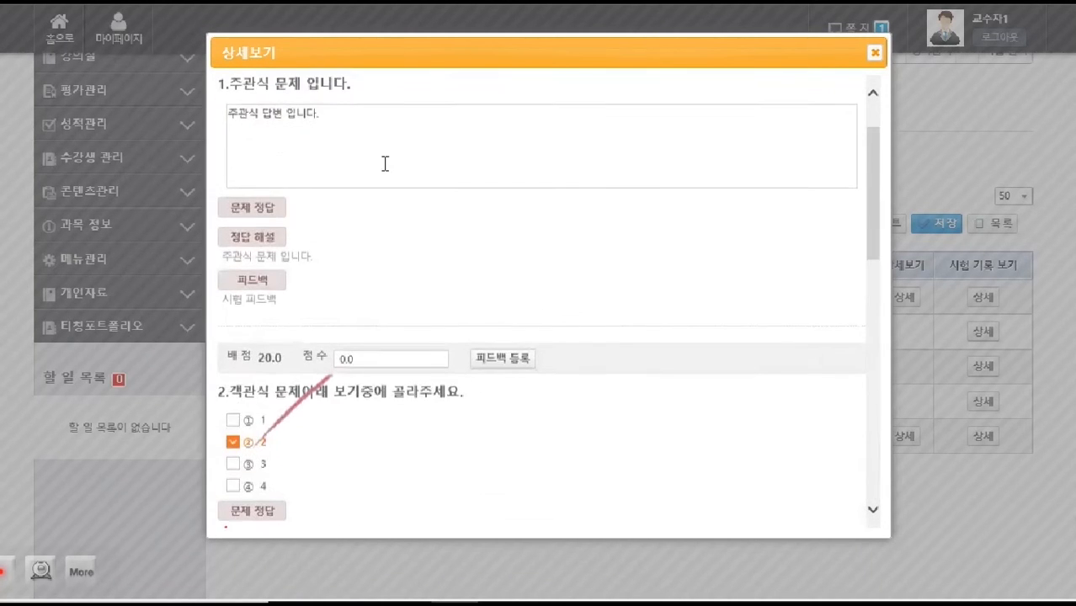
{"action": "scroll", "coordinate": [438, 231], "scroll_direction": "down", "scroll_amount": 9}
{"action": "scroll", "coordinate": [484, 353], "scroll_direction": "down", "scroll_amount": 2}
{"action": "left_click", "coordinate": [478, 403]}
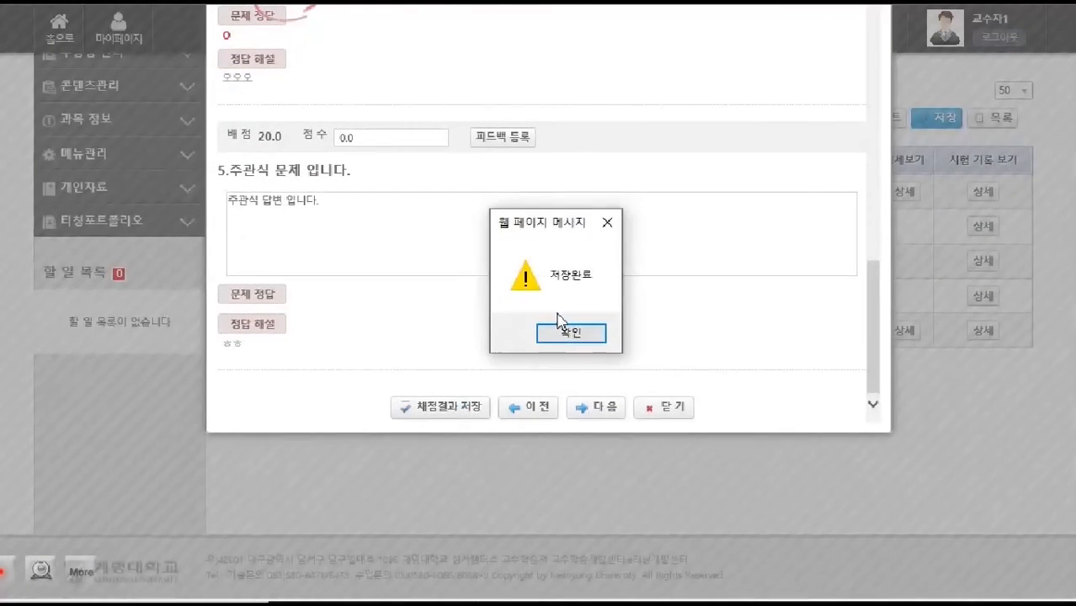
{"action": "left_click", "coordinate": [569, 335]}
Check question 1's saved score and feedback along with the other answers, and close the answer details
{"action": "scroll", "coordinate": [713, 324], "scroll_direction": "up", "scroll_amount": 10}
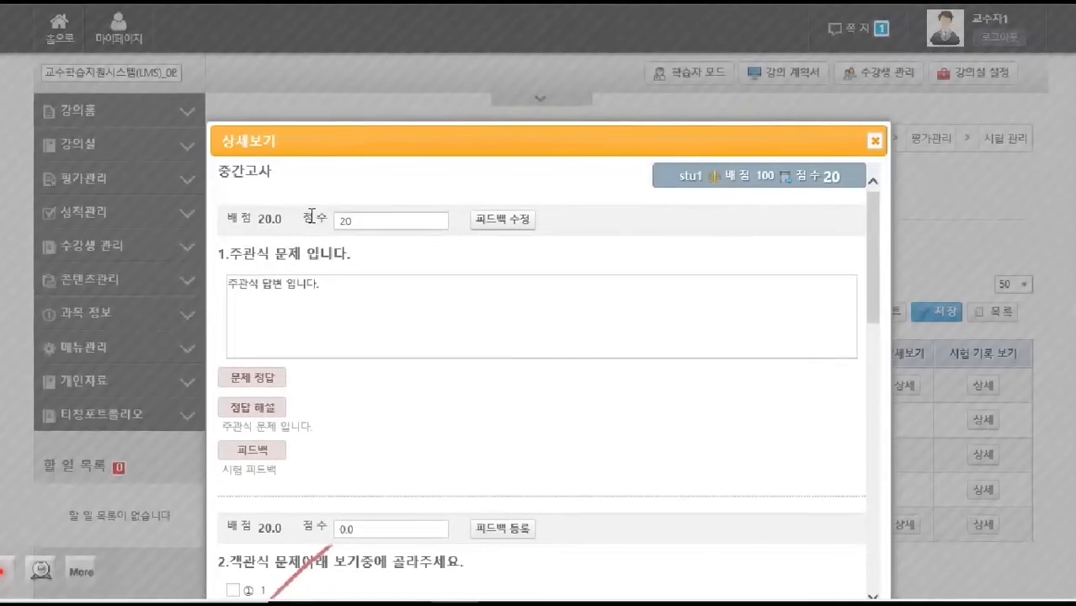
{"action": "left_click_drag", "start_coordinate": [341, 219], "coordinate": [369, 223]}
{"action": "left_click", "coordinate": [466, 272]}
{"action": "scroll", "coordinate": [778, 377], "scroll_direction": "down", "scroll_amount": 10}
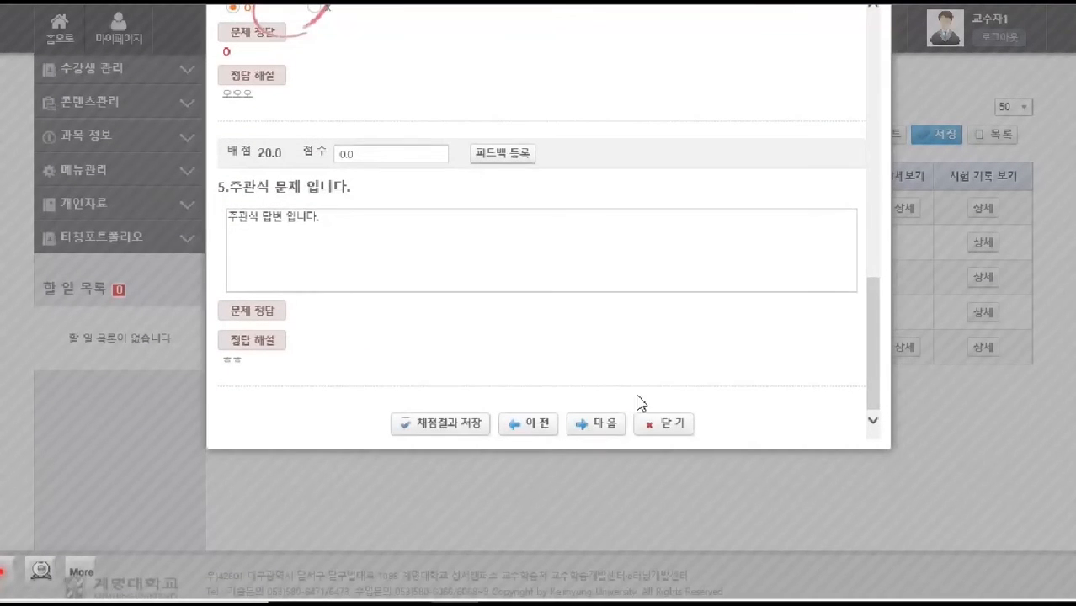
{"action": "scroll", "coordinate": [679, 261], "scroll_direction": "up", "scroll_amount": 12}
{"action": "scroll", "coordinate": [684, 390], "scroll_direction": "down", "scroll_amount": 3}
{"action": "scroll", "coordinate": [716, 400], "scroll_direction": "down", "scroll_amount": 8}
{"action": "left_click", "coordinate": [698, 431]}
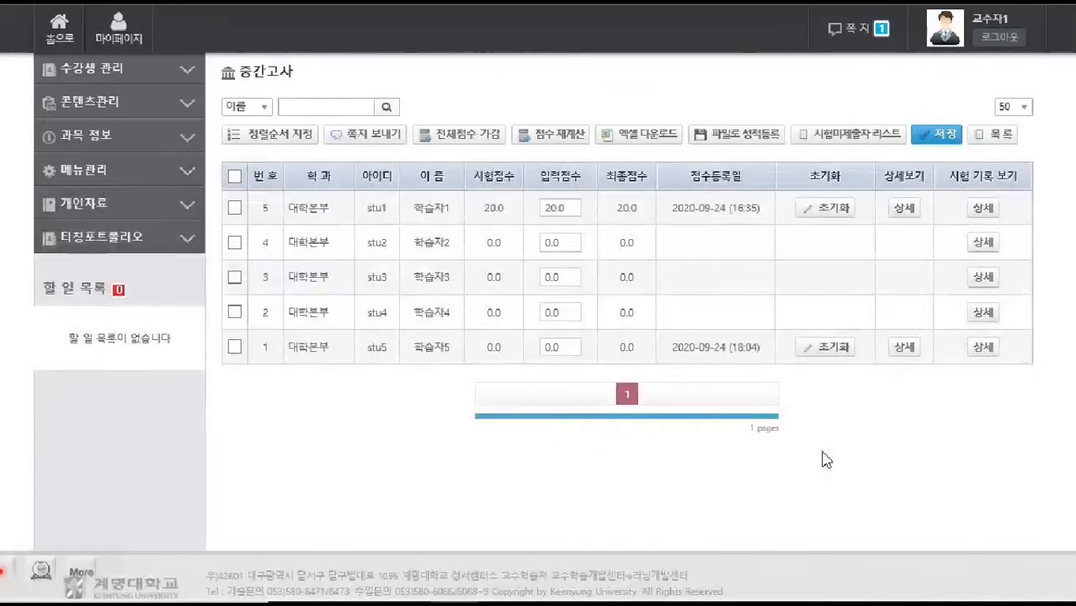
Try to register the midterm grades from a file (파일로 성적등록) and dismiss the notice
{"action": "scroll", "coordinate": [752, 446], "scroll_direction": "up", "scroll_amount": 1}
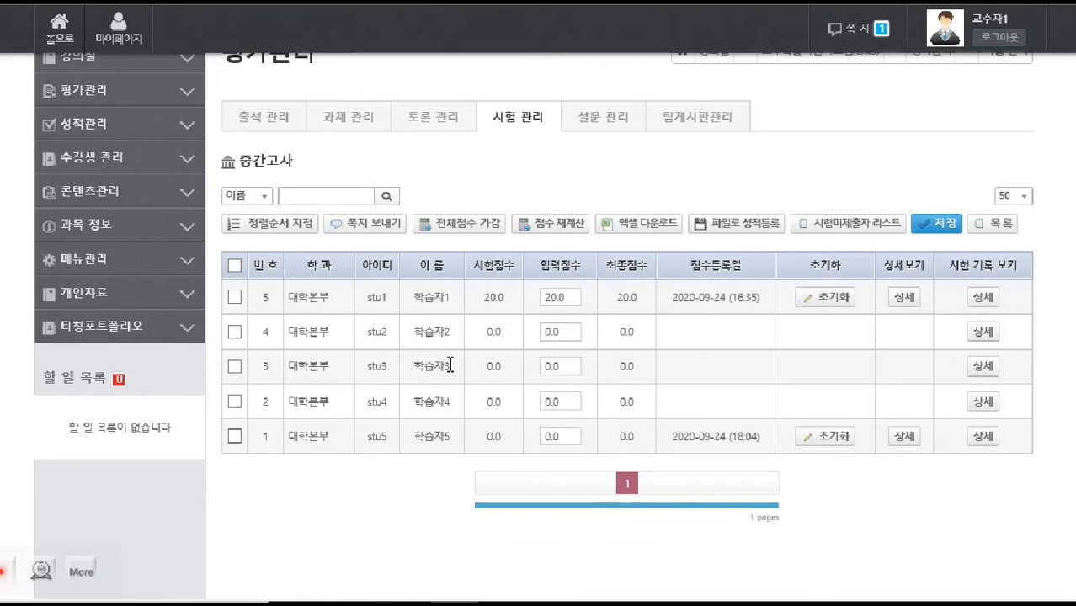
{"action": "left_click", "coordinate": [734, 241]}
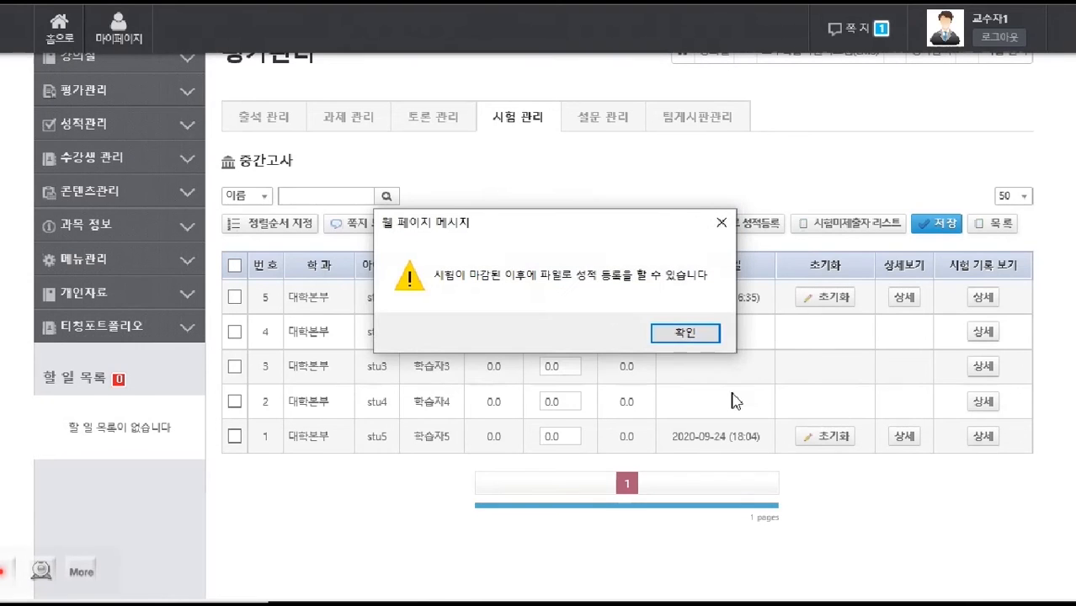
{"action": "left_click", "coordinate": [679, 344]}
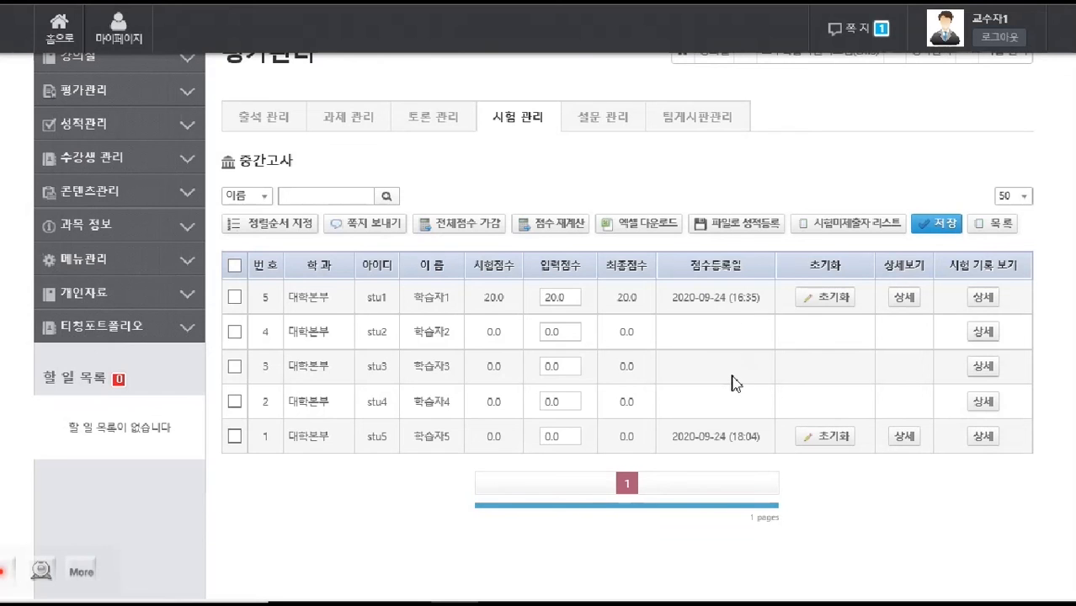
Reset (초기화) the exam of the student in the first row of the midterm list and confirm the reset
{"action": "left_click", "coordinate": [518, 126]}
{"action": "left_click", "coordinate": [836, 301]}
{"action": "left_click", "coordinate": [619, 334]}
{"action": "left_click_drag", "start_coordinate": [404, 303], "coordinate": [723, 319]}
{"action": "left_click", "coordinate": [771, 340]}
{"action": "left_click", "coordinate": [832, 303]}
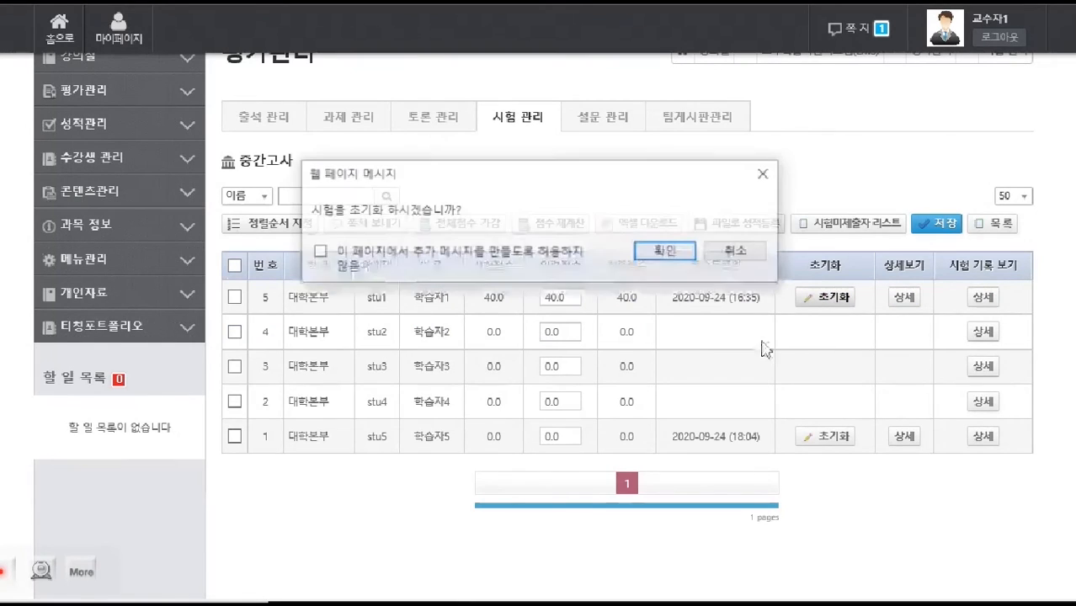
{"action": "left_click", "coordinate": [662, 251]}
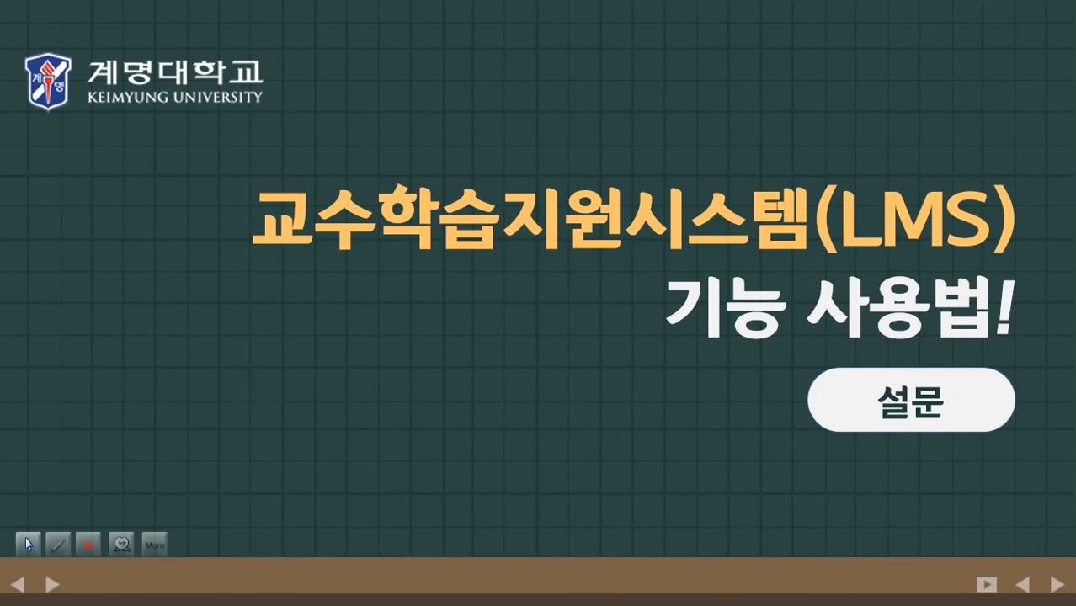
{"action": "left_click", "coordinate": [1057, 584]}
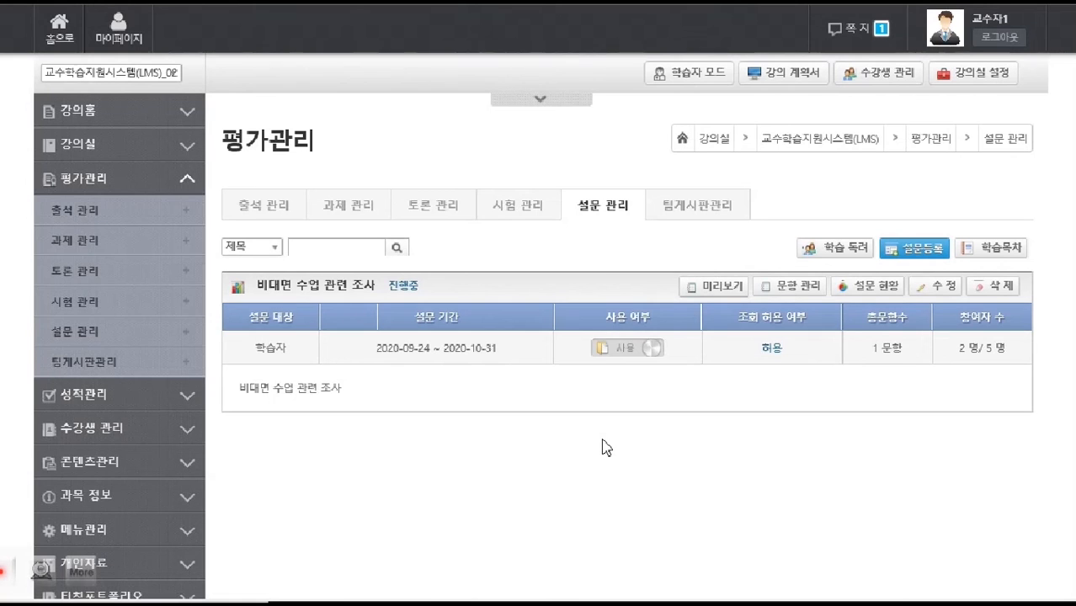
{"action": "scroll", "coordinate": [606, 447], "scroll_direction": "down", "scroll_amount": 1}
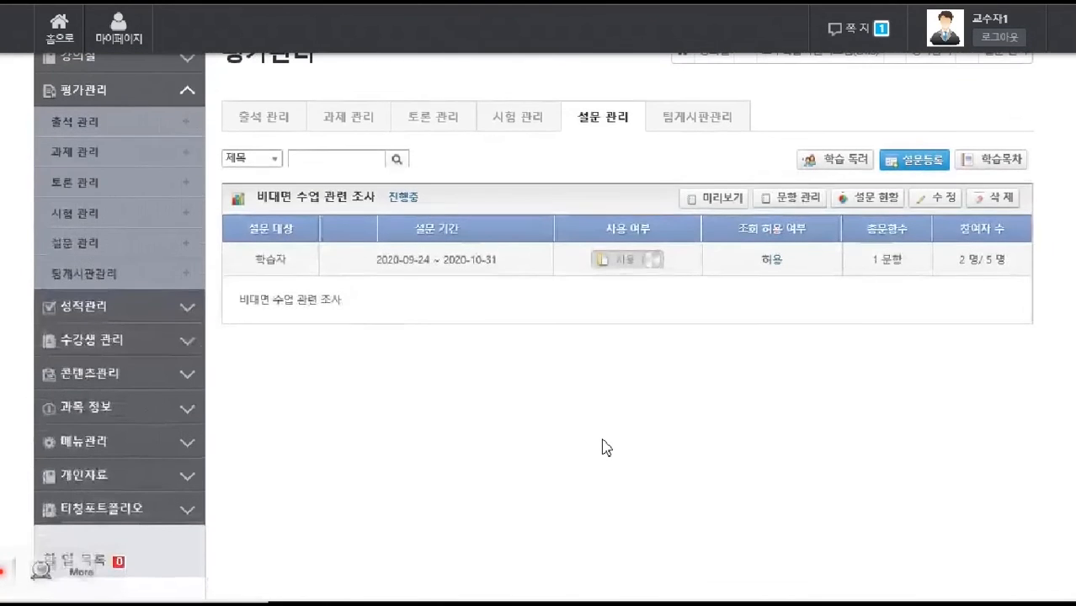
{"action": "scroll", "coordinate": [606, 447], "scroll_direction": "up", "scroll_amount": 1}
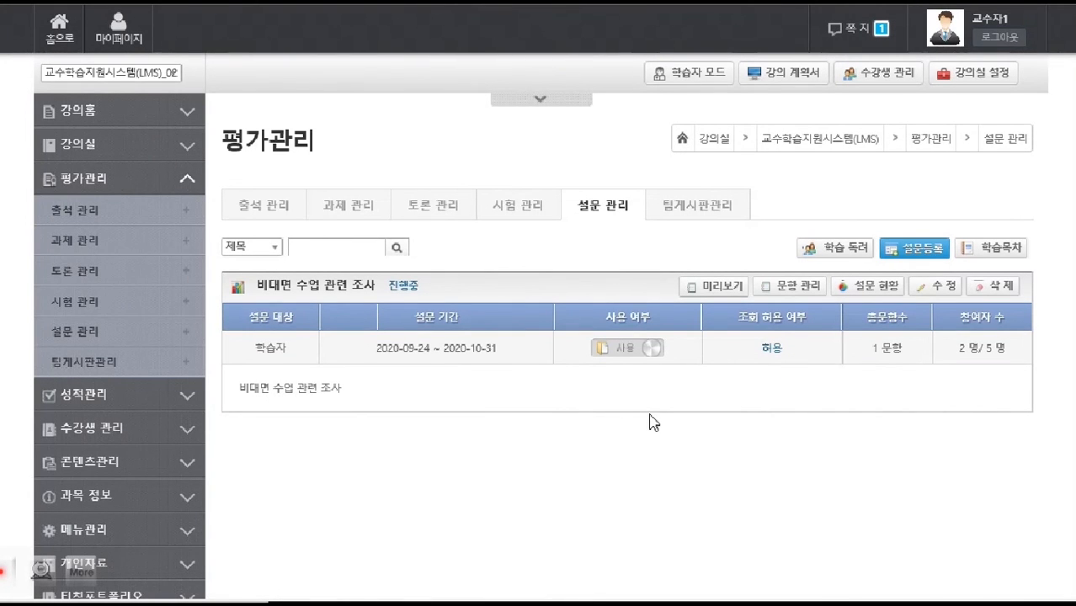
Start a new survey titled "설문명" with a survey period from 20200927 to 20200930
{"action": "left_click", "coordinate": [931, 264]}
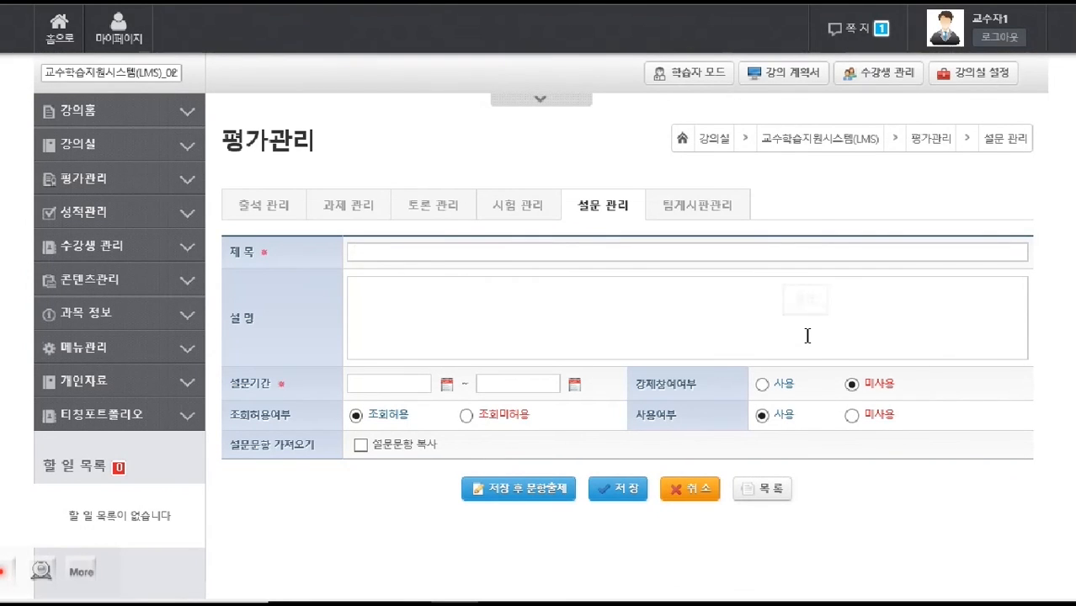
{"action": "key", "text": "BackSpace"}
{"action": "type", "text": "설문"}
{"action": "type", "text": "지"}
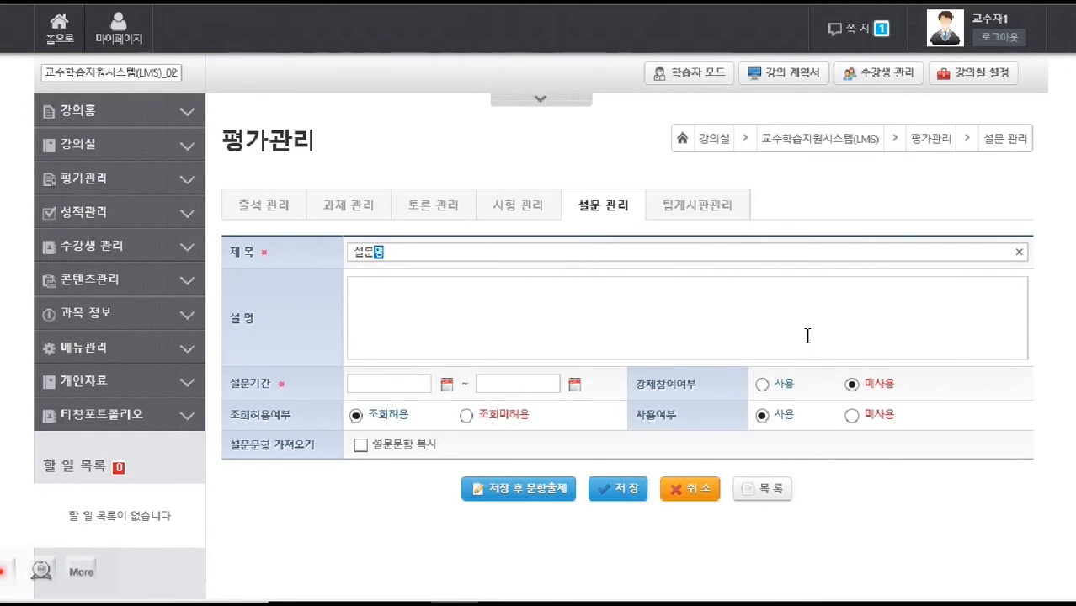
{"action": "left_click", "coordinate": [386, 383]}
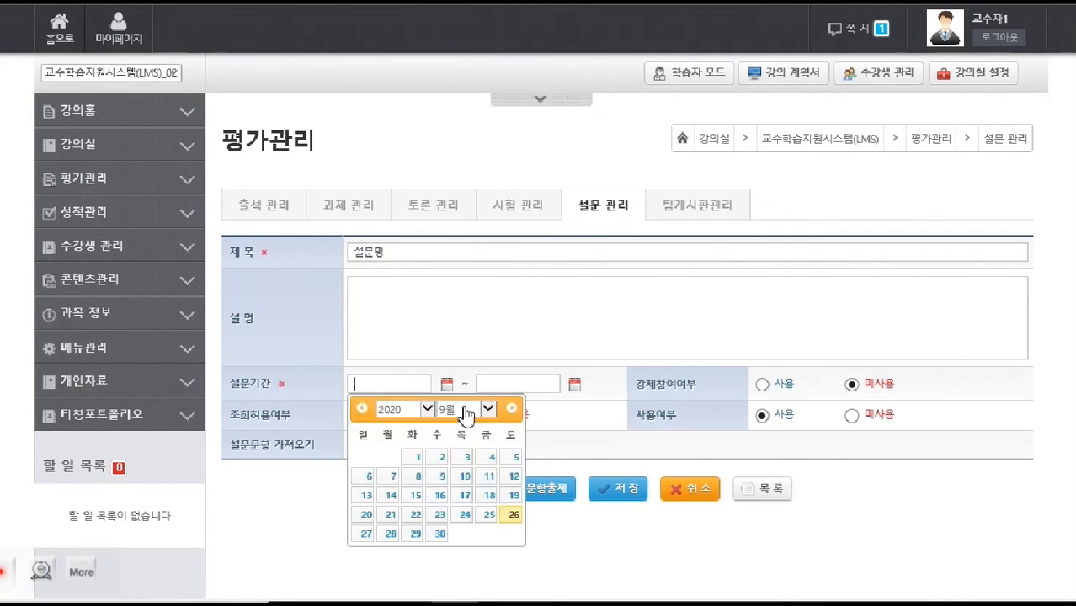
{"action": "left_click", "coordinate": [366, 534]}
{"action": "left_click", "coordinate": [528, 380]}
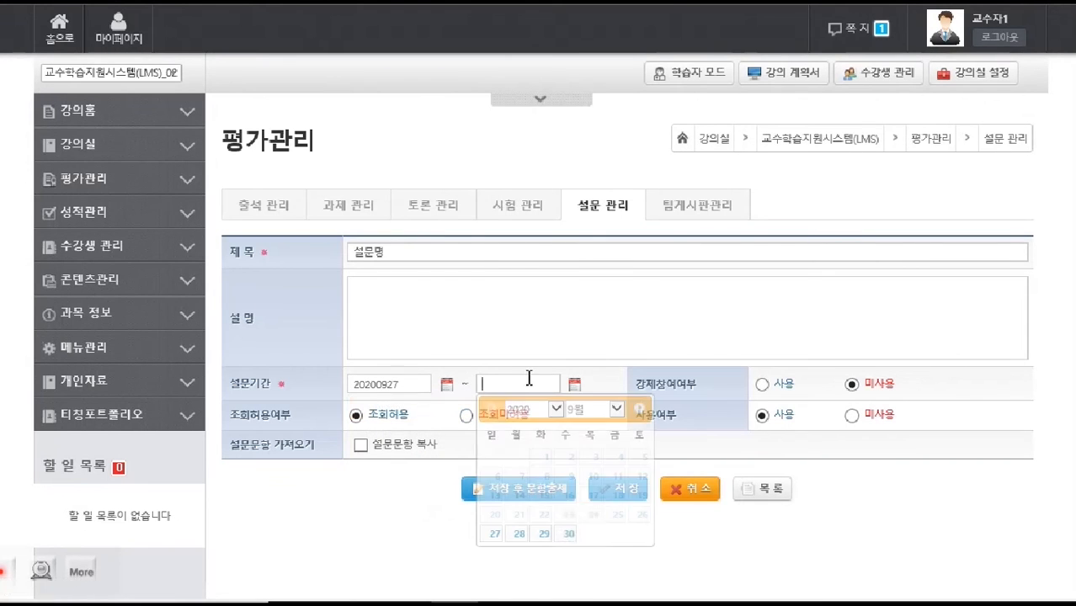
{"action": "left_click", "coordinate": [569, 534]}
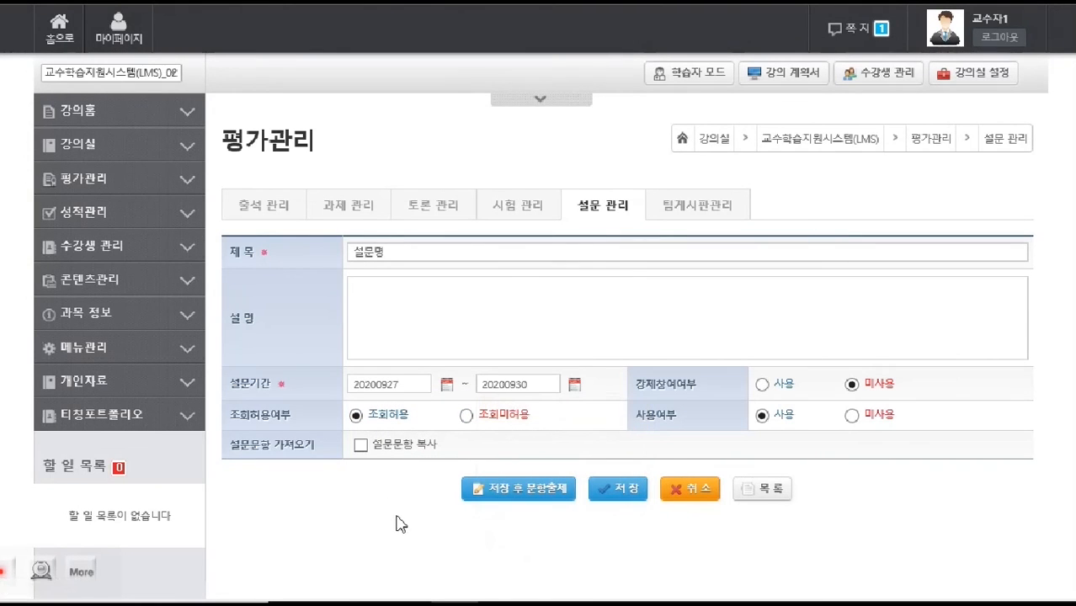
Set result viewing to 조회허용 and forced participation (강제참여여부) to 사용, and save the survey to continue to its questions (저장 후 문항출제)
{"action": "scroll", "coordinate": [411, 476], "scroll_direction": "down", "scroll_amount": 1}
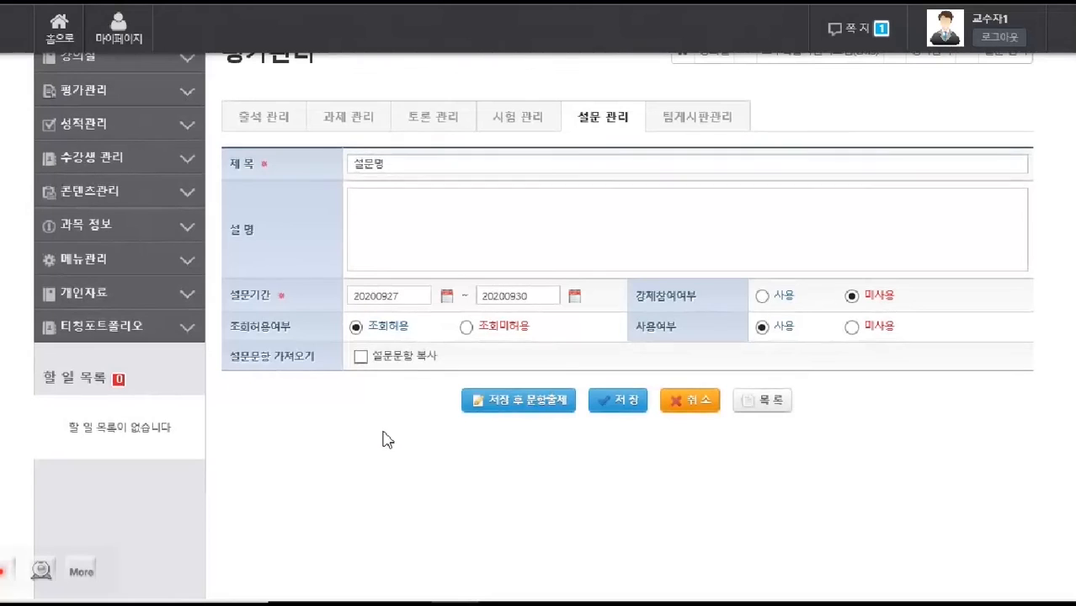
{"action": "left_click", "coordinate": [465, 327]}
{"action": "left_click", "coordinate": [355, 328]}
{"action": "left_click", "coordinate": [762, 297]}
{"action": "left_click", "coordinate": [545, 403]}
{"action": "scroll", "coordinate": [478, 425], "scroll_direction": "down", "scroll_amount": 2}
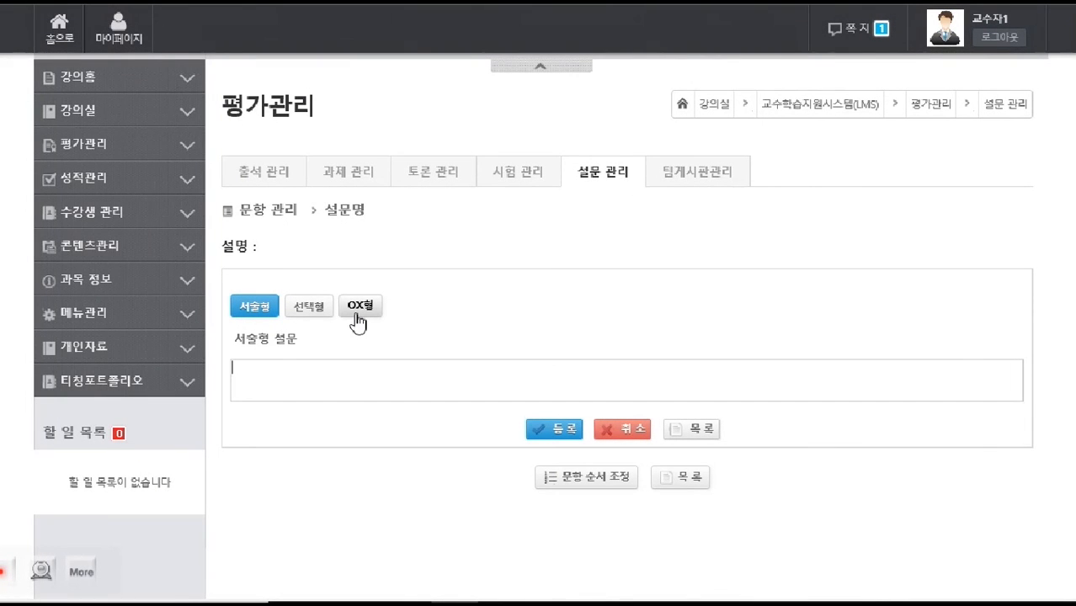
Return to the survey list and open the survey results (설문 현황) of 비대면 수업 관련 조사
{"action": "left_click", "coordinate": [600, 174]}
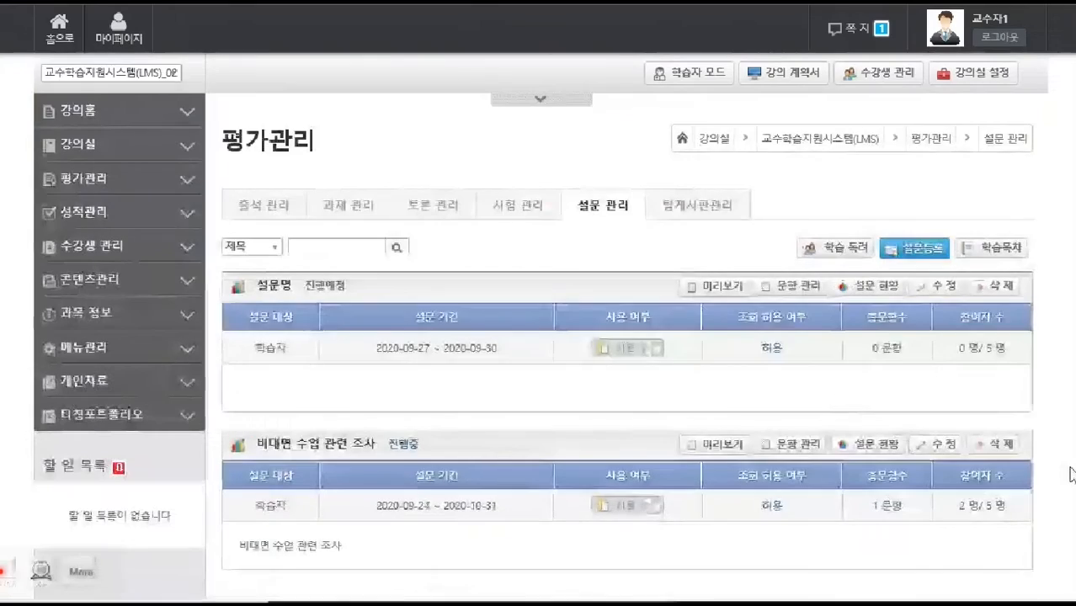
{"action": "scroll", "coordinate": [1058, 481], "scroll_direction": "down", "scroll_amount": 1}
{"action": "scroll", "coordinate": [741, 503], "scroll_direction": "down", "scroll_amount": 1}
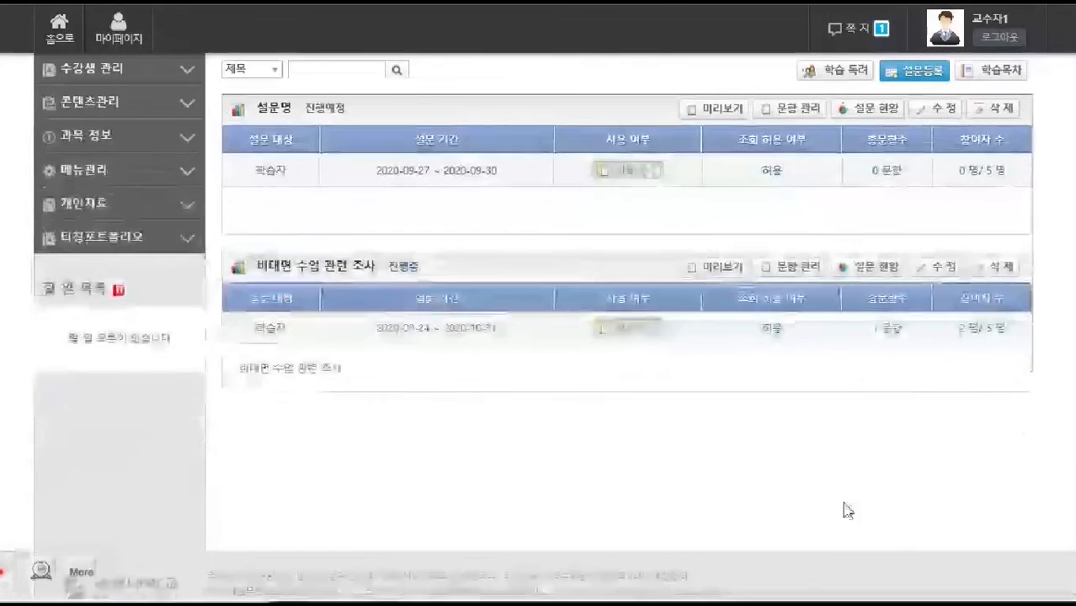
{"action": "left_click", "coordinate": [876, 268]}
{"action": "scroll", "coordinate": [570, 192], "scroll_direction": "down", "scroll_amount": 2}
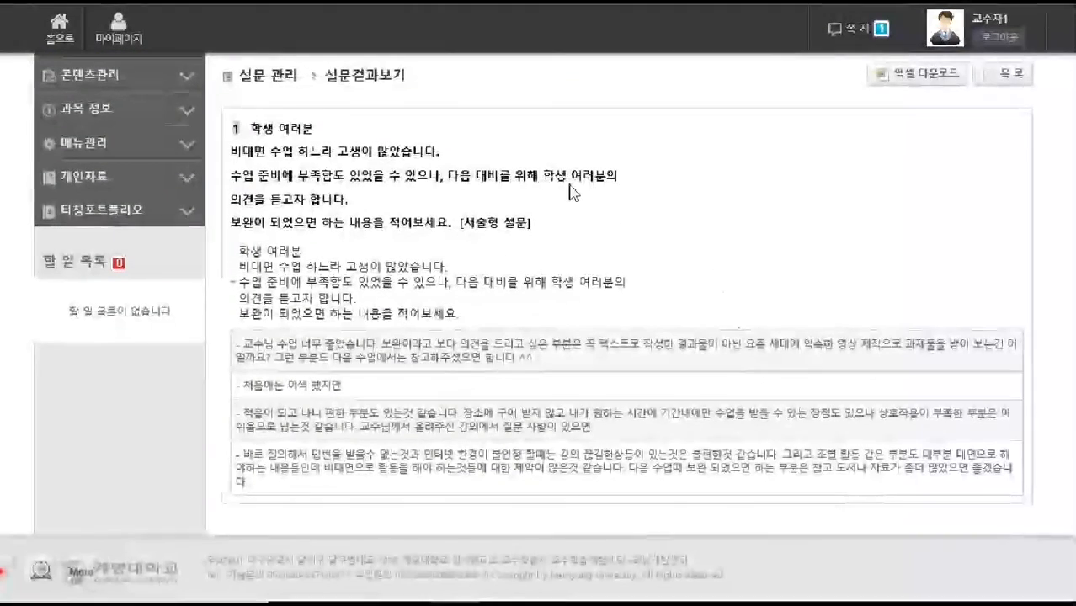
Examine the descriptive survey question, the students' written responses and the Excel download option on the results page
{"action": "left_click_drag", "start_coordinate": [252, 128], "coordinate": [398, 202]}
{"action": "left_click", "coordinate": [627, 277]}
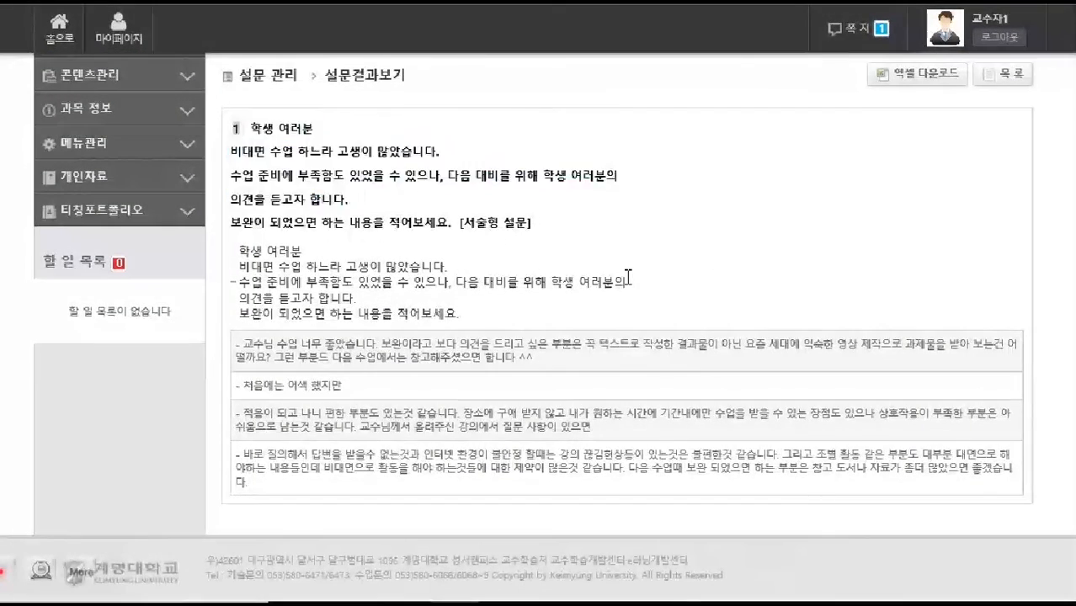
{"action": "left_click_drag", "start_coordinate": [354, 342], "coordinate": [752, 451]}
{"action": "scroll", "coordinate": [807, 350], "scroll_direction": "up", "scroll_amount": 2}
{"action": "left_click", "coordinate": [808, 350]}
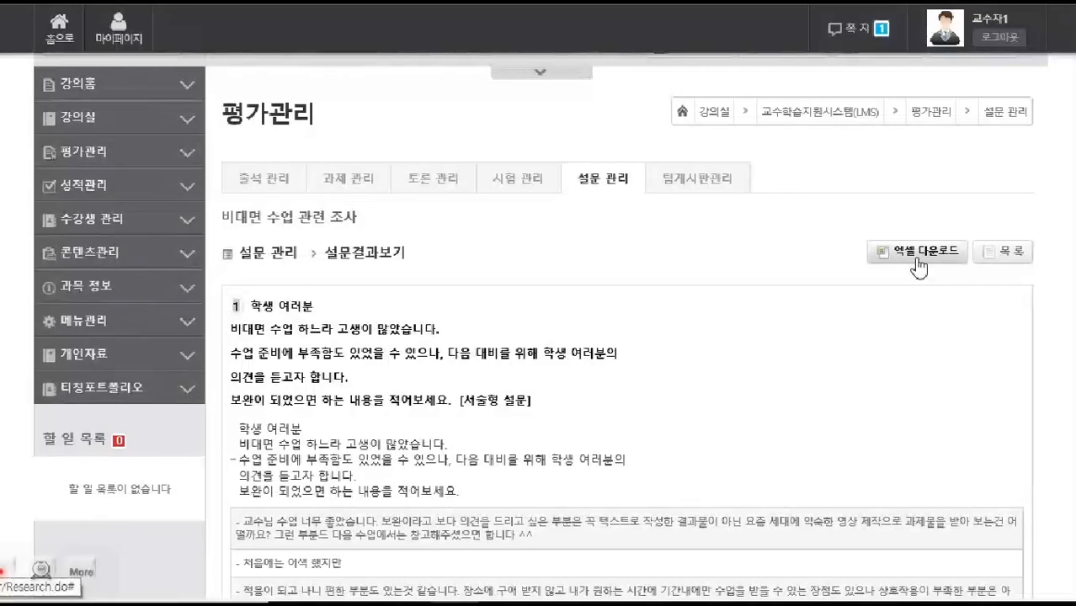
Reopen the 비대면 수업 관련 조사 results from the survey list, review the students' responses again and return to the list
{"action": "left_click", "coordinate": [600, 181]}
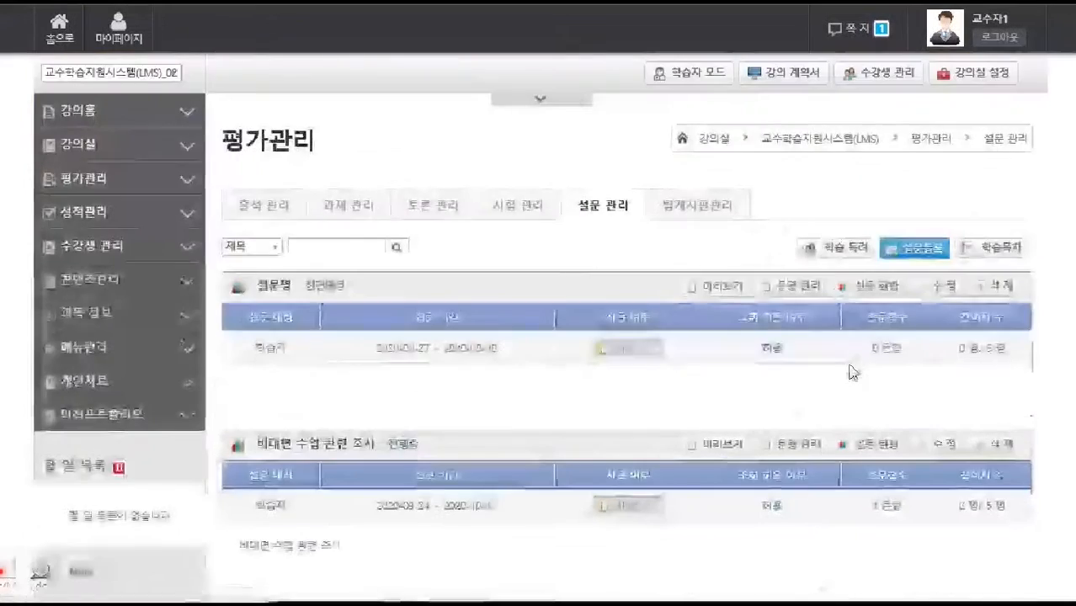
{"action": "scroll", "coordinate": [853, 372], "scroll_direction": "down", "scroll_amount": 1}
{"action": "left_click", "coordinate": [873, 362]}
{"action": "scroll", "coordinate": [859, 371], "scroll_direction": "down", "scroll_amount": 1}
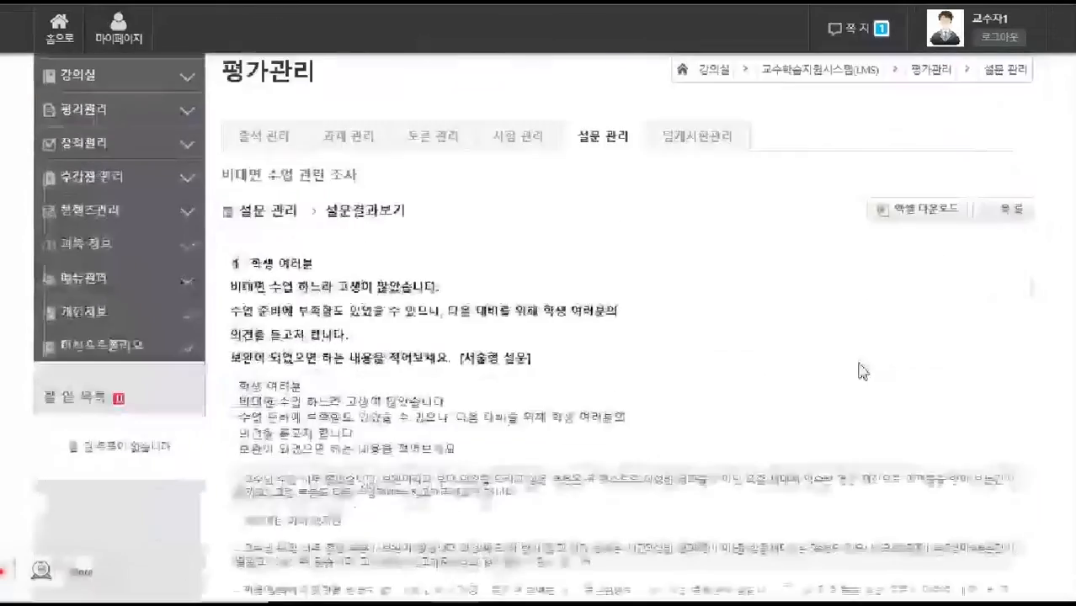
{"action": "left_click_drag", "start_coordinate": [325, 344], "coordinate": [774, 484]}
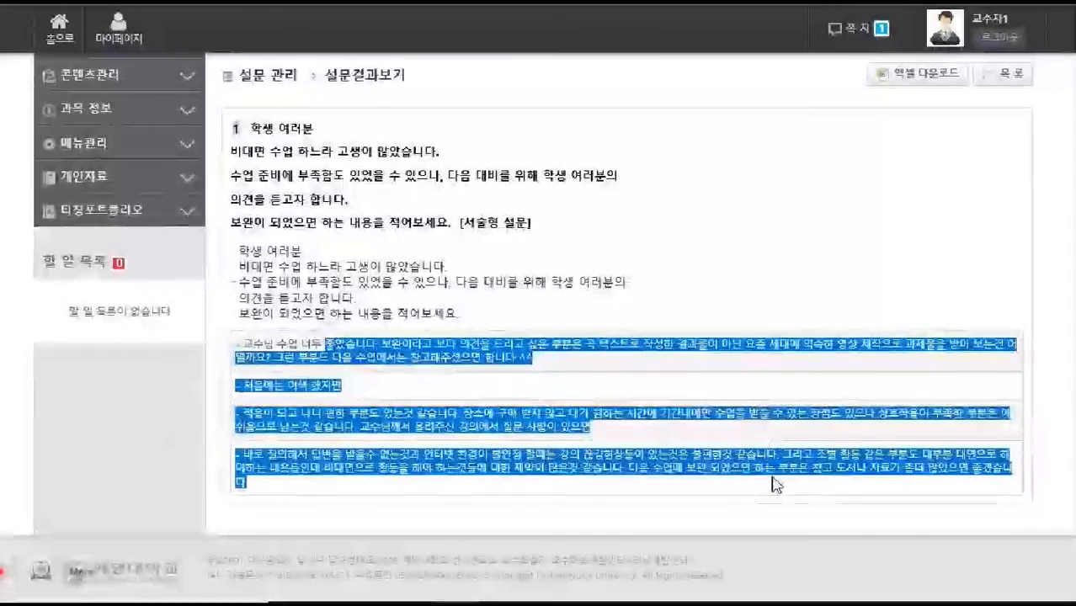
{"action": "left_click", "coordinate": [779, 301]}
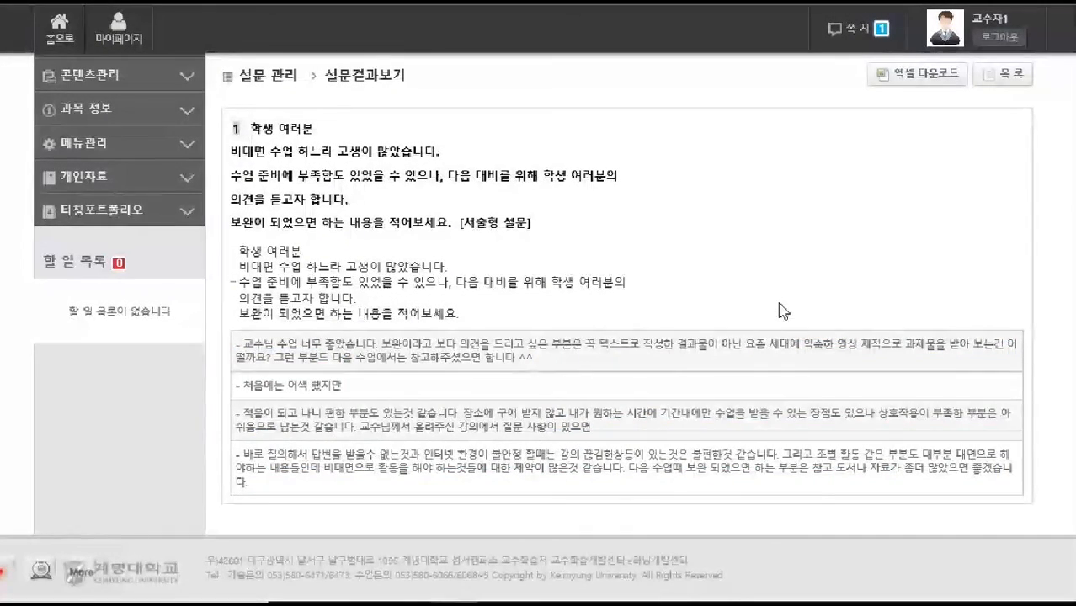
{"action": "scroll", "coordinate": [783, 312], "scroll_direction": "up", "scroll_amount": 2}
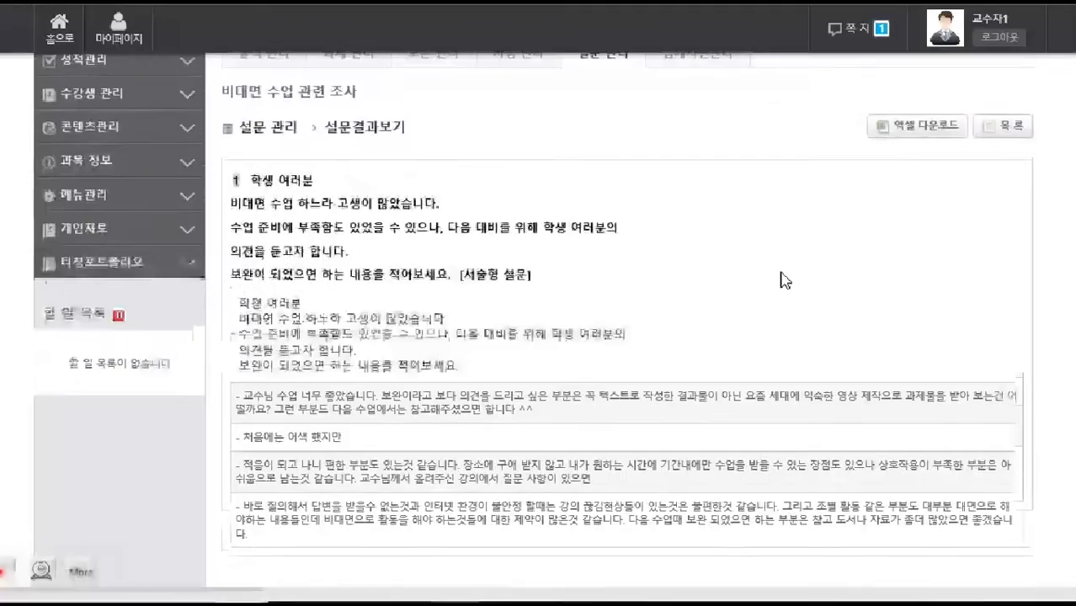
{"action": "left_click", "coordinate": [608, 104]}
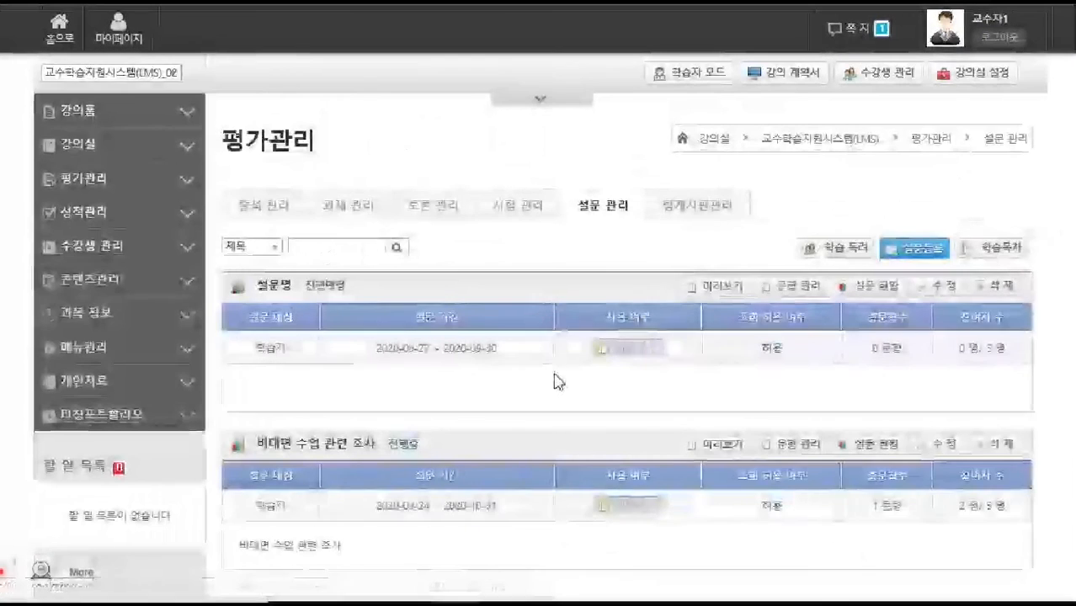